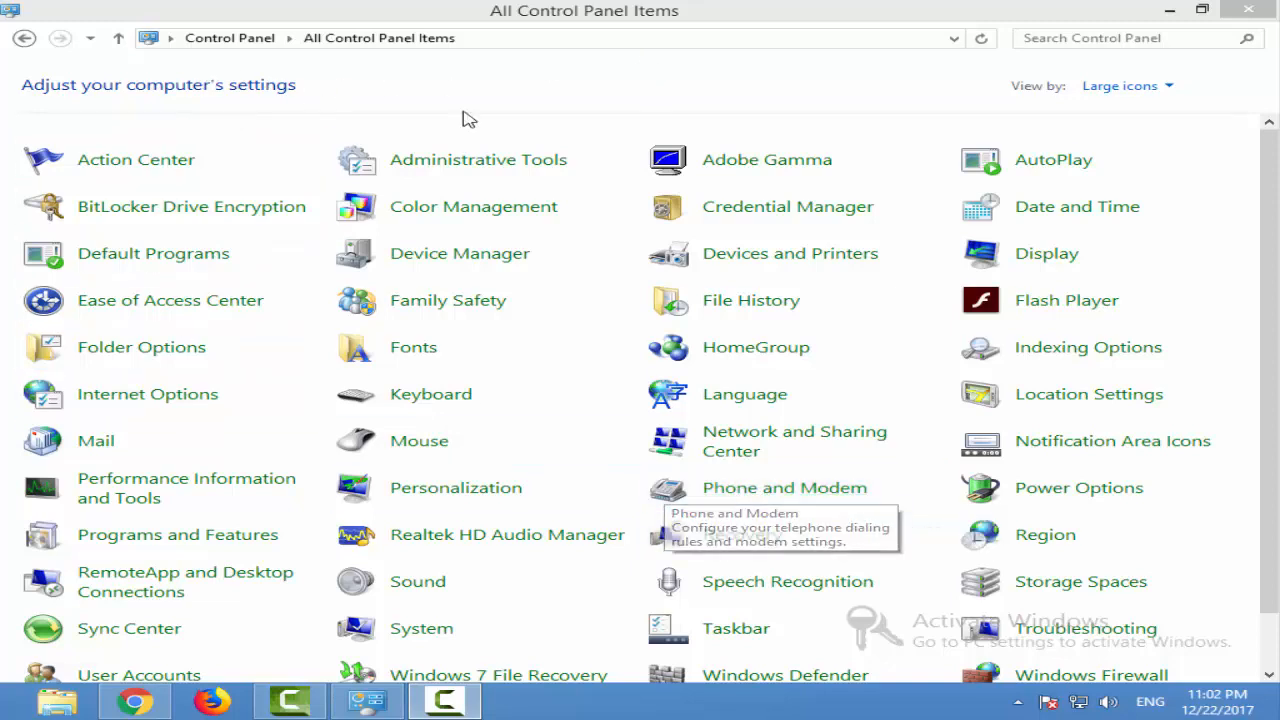
Open Computer Management from Administrative Tools and maximize its window
left_click(508, 165)
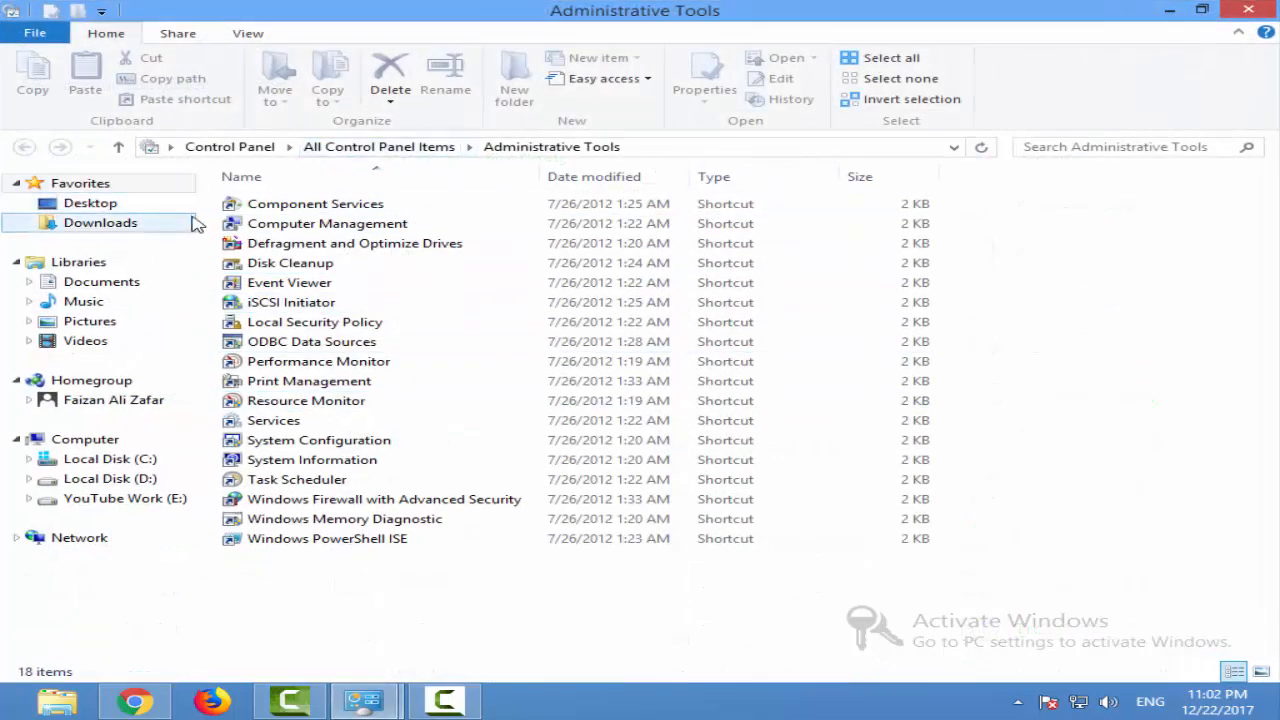
left_click(340, 232)
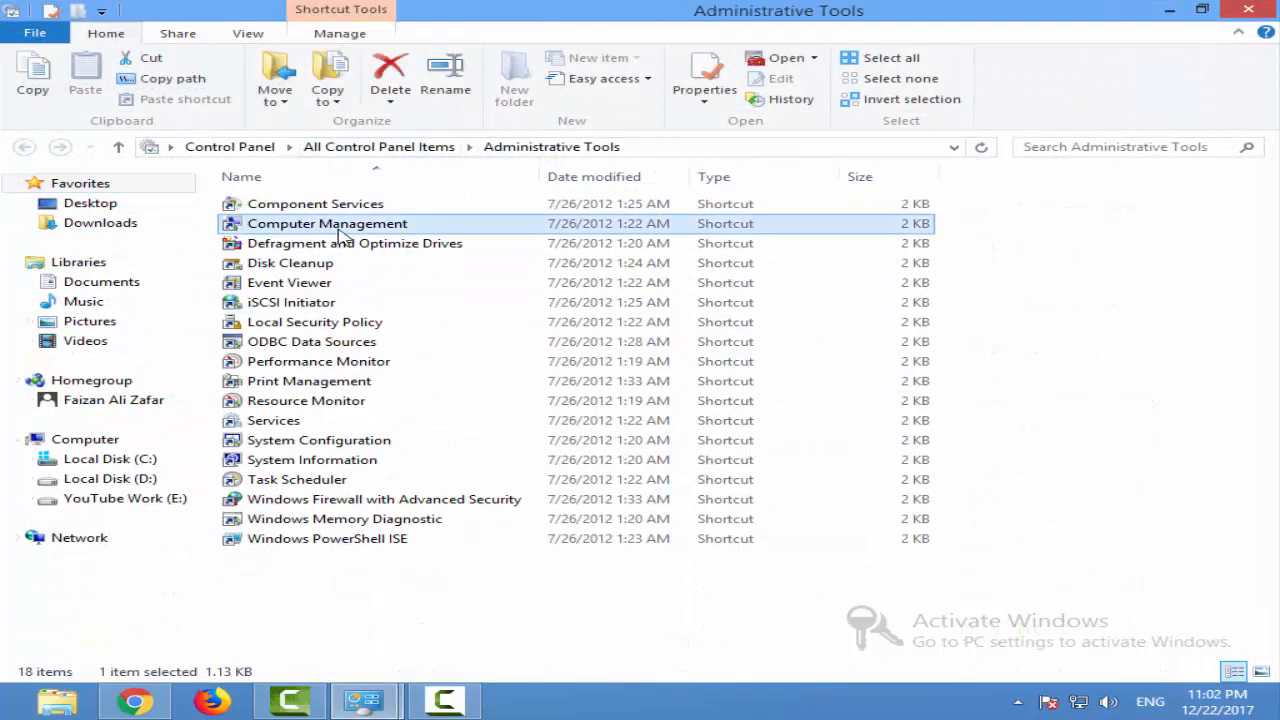
right_click(340, 232)
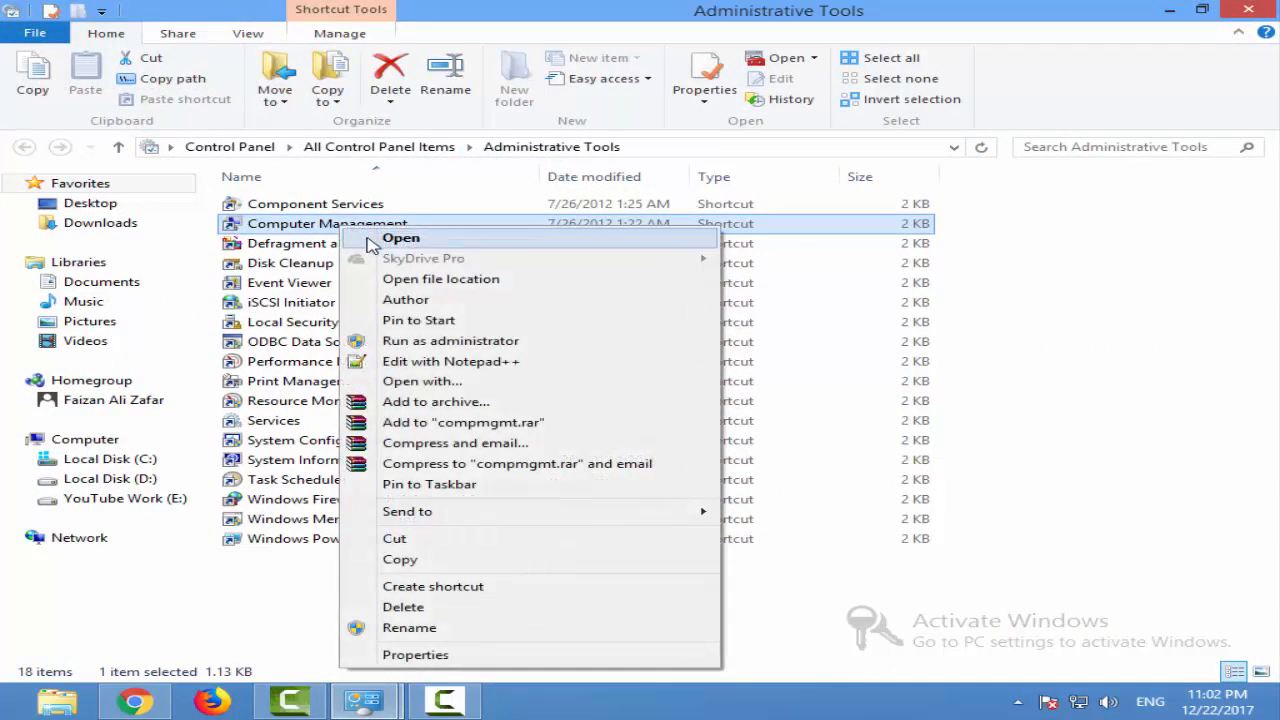
left_click(371, 243)
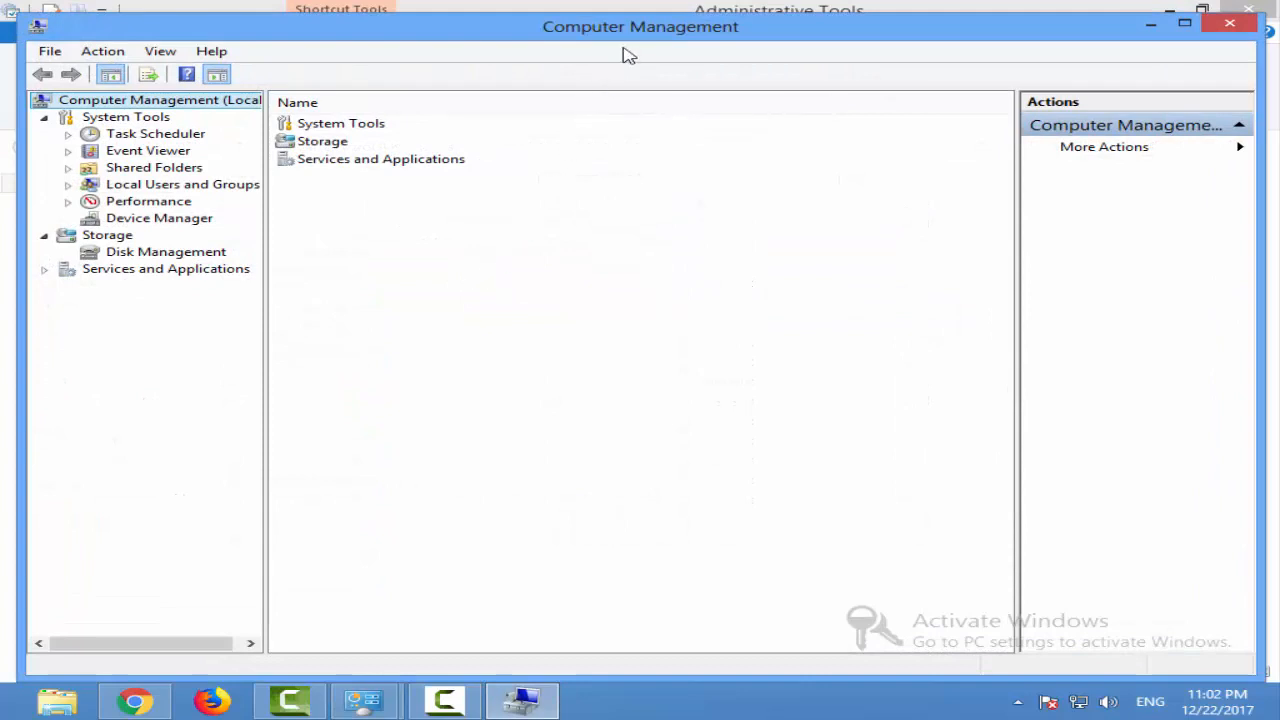
double_click(626, 50)
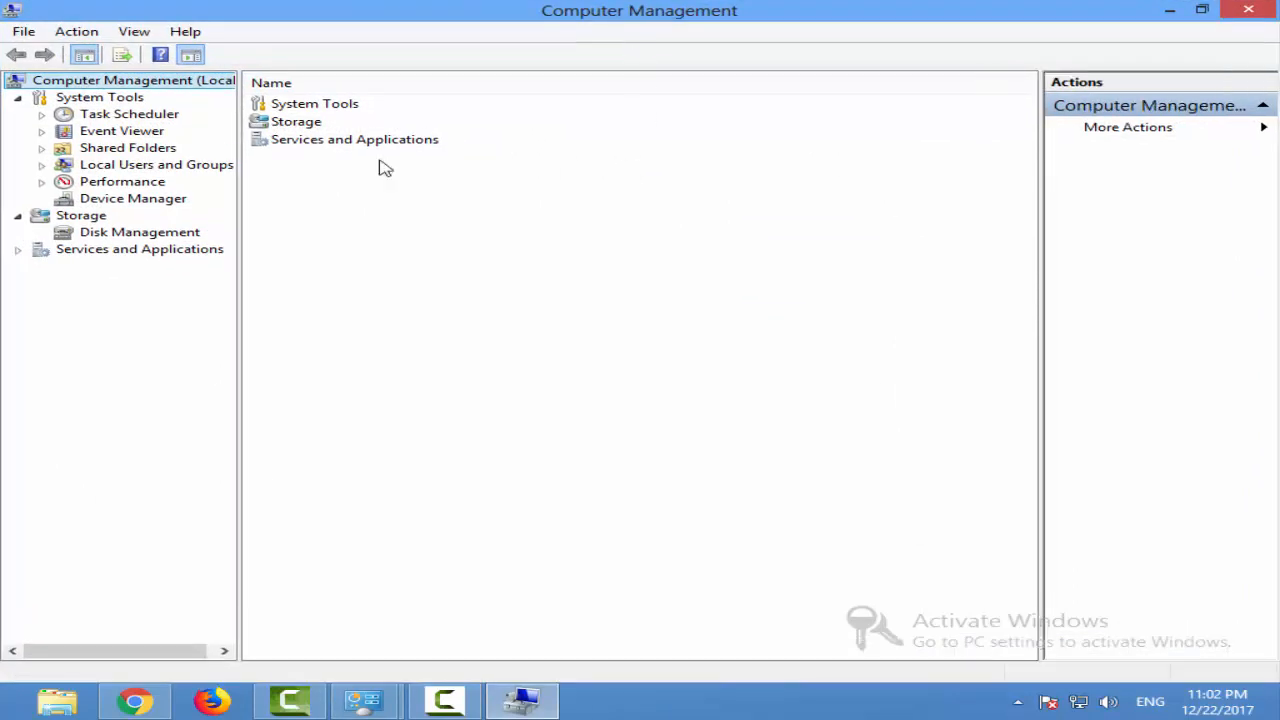
Expand Local Users and Groups, look into the Groups folder, and open the Users folder
left_click(42, 165)
left_click(183, 168)
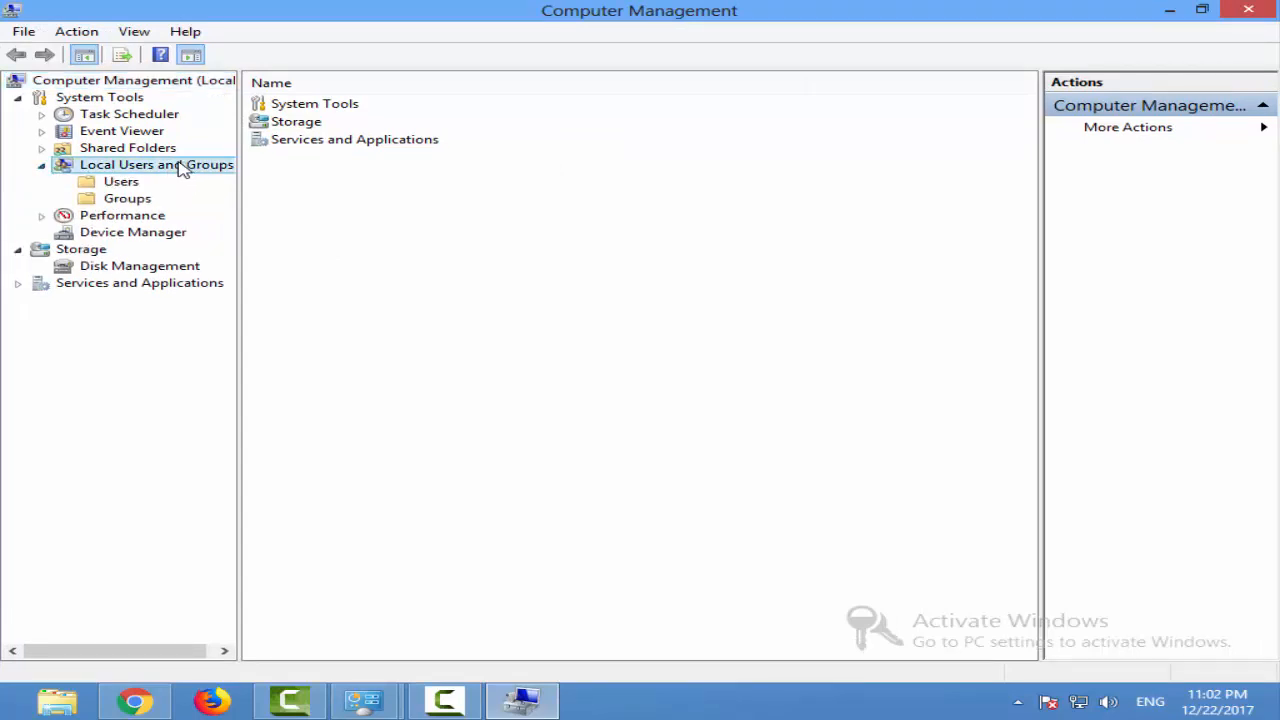
left_click(118, 185)
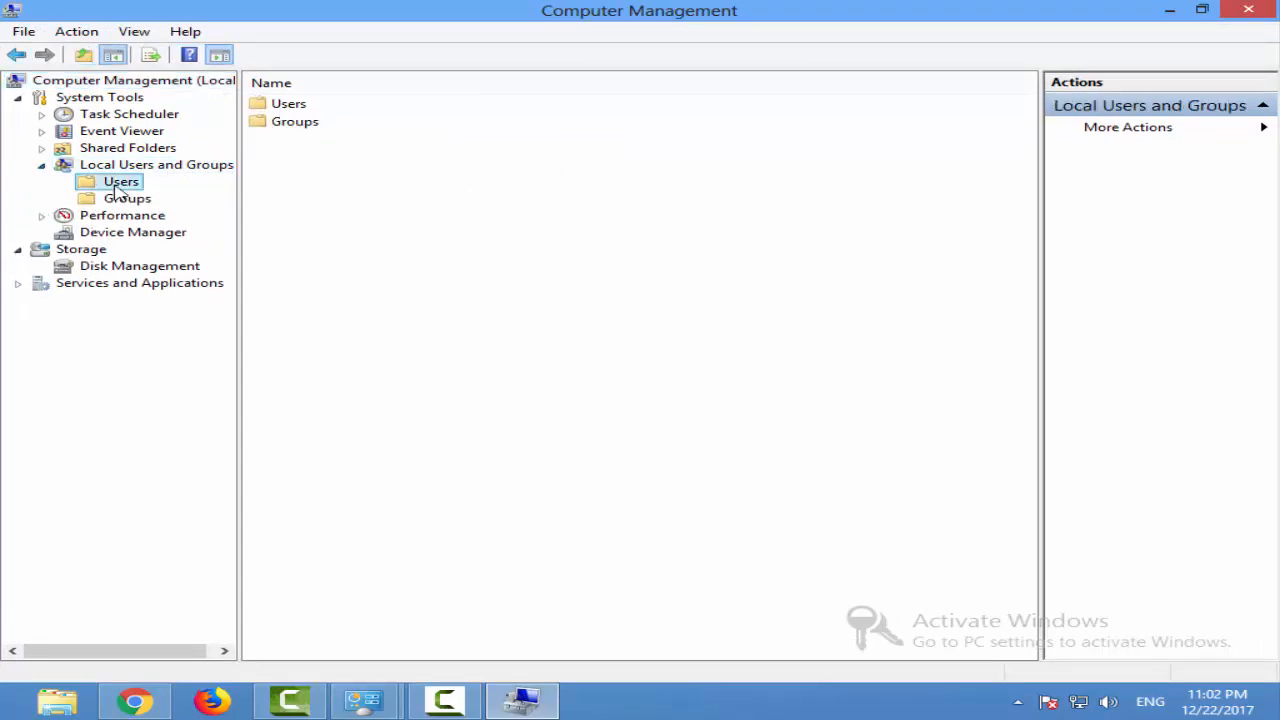
left_click(118, 199)
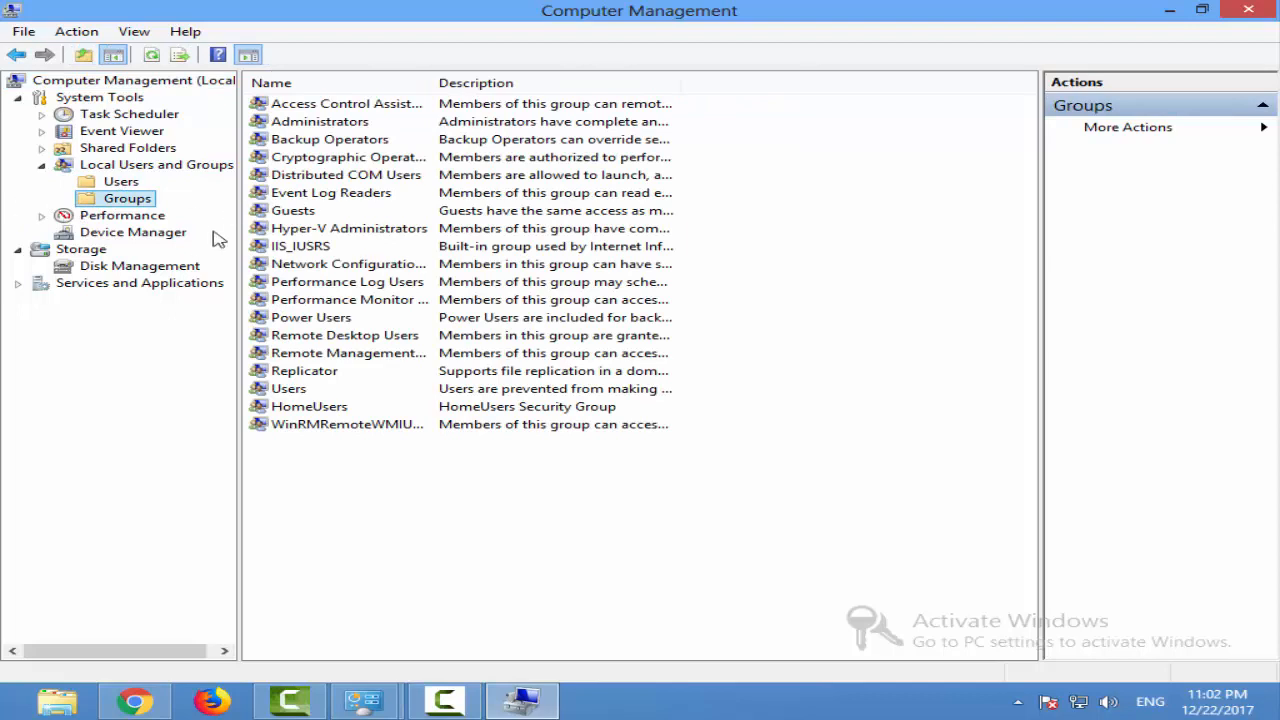
left_click(126, 186)
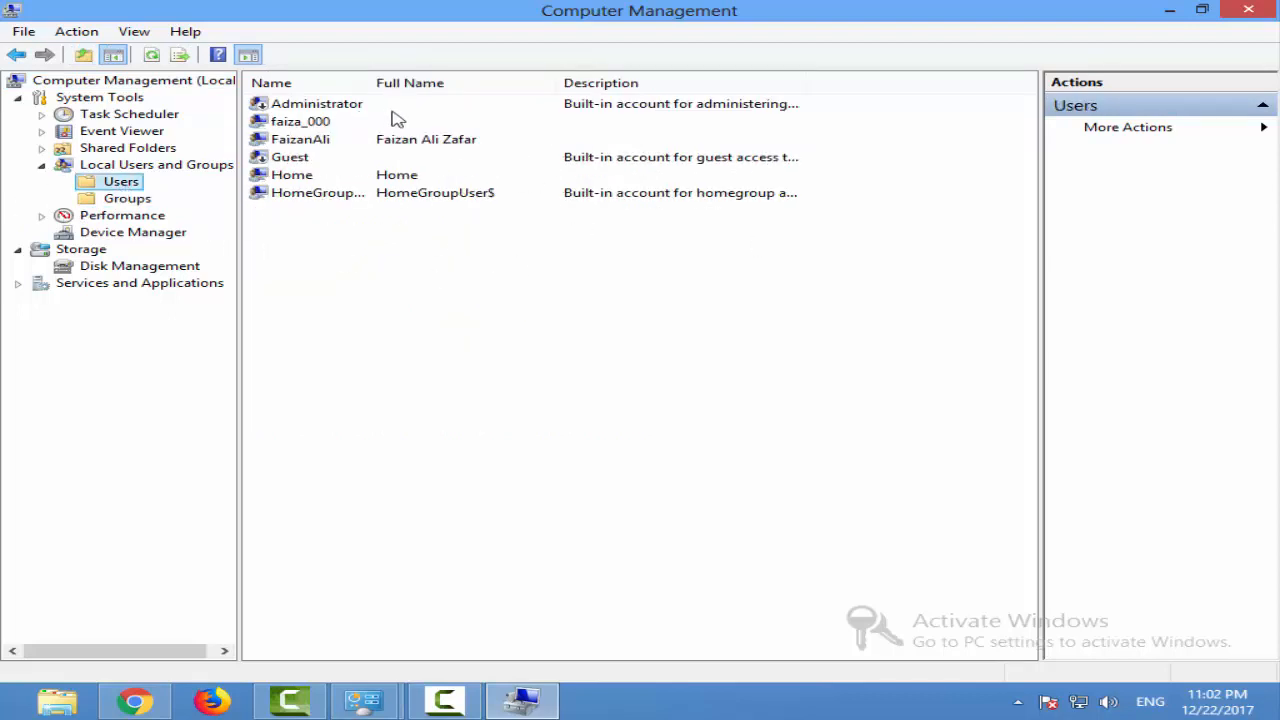
Look through the existing local user accounts in the Users folder
left_click(279, 107)
left_click(291, 122)
left_click(299, 141)
left_click(303, 160)
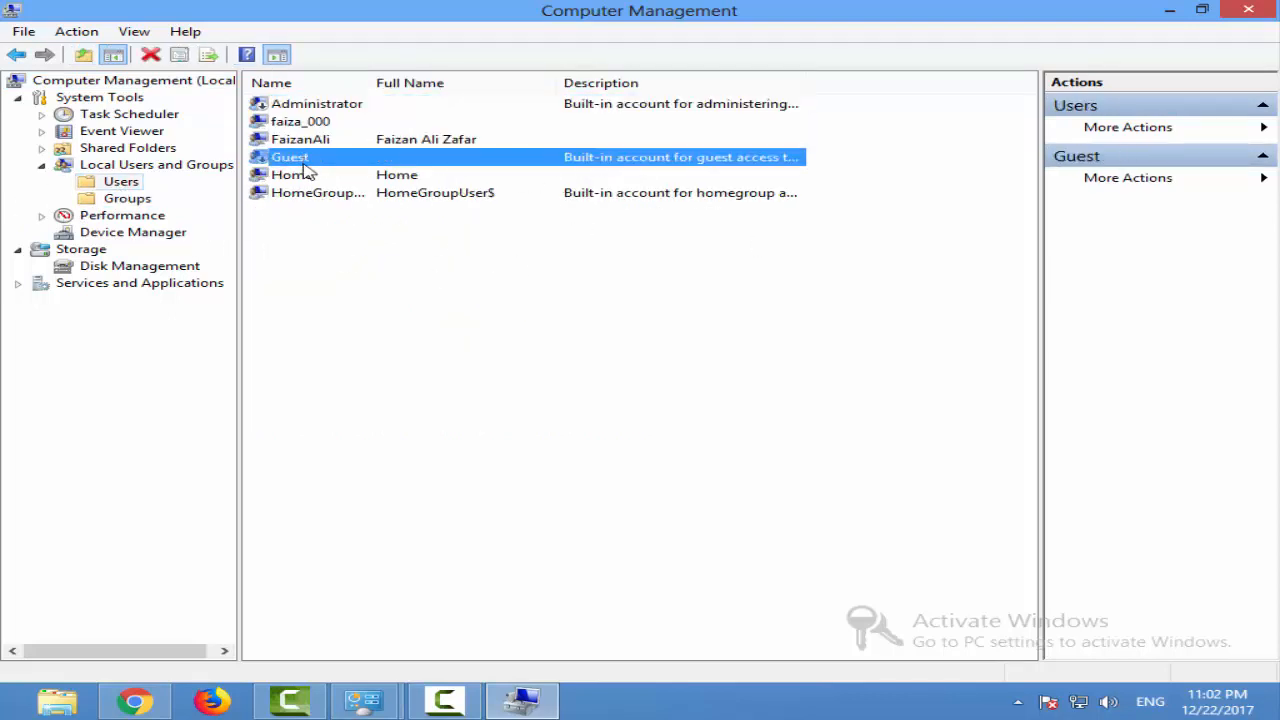
left_click(307, 175)
left_click(316, 193)
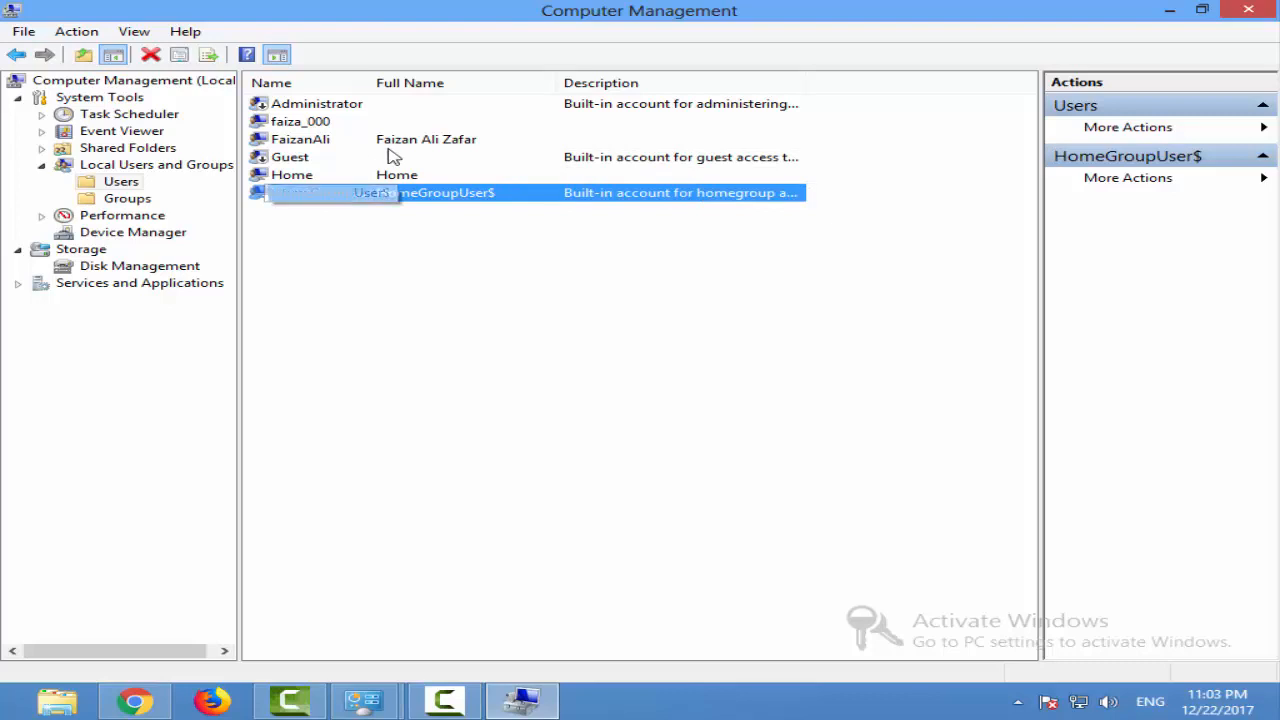
left_click(305, 140)
left_click(305, 123)
left_click(305, 177)
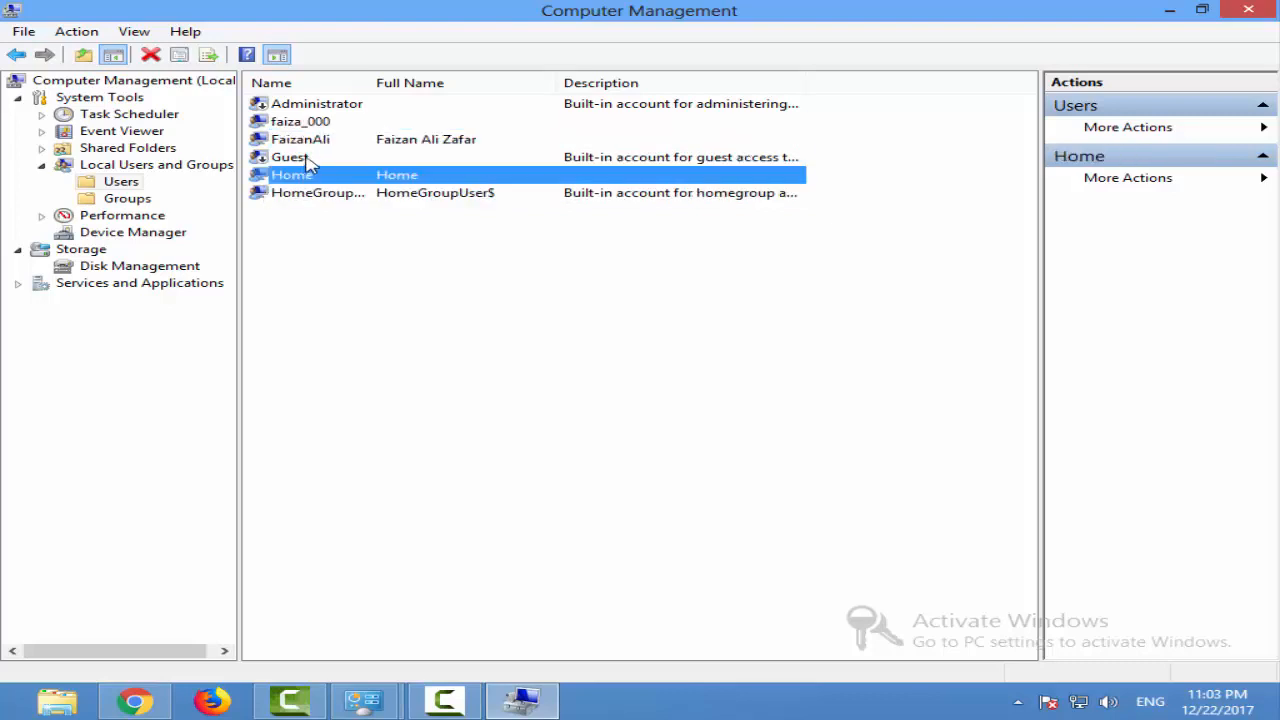
left_click(325, 145)
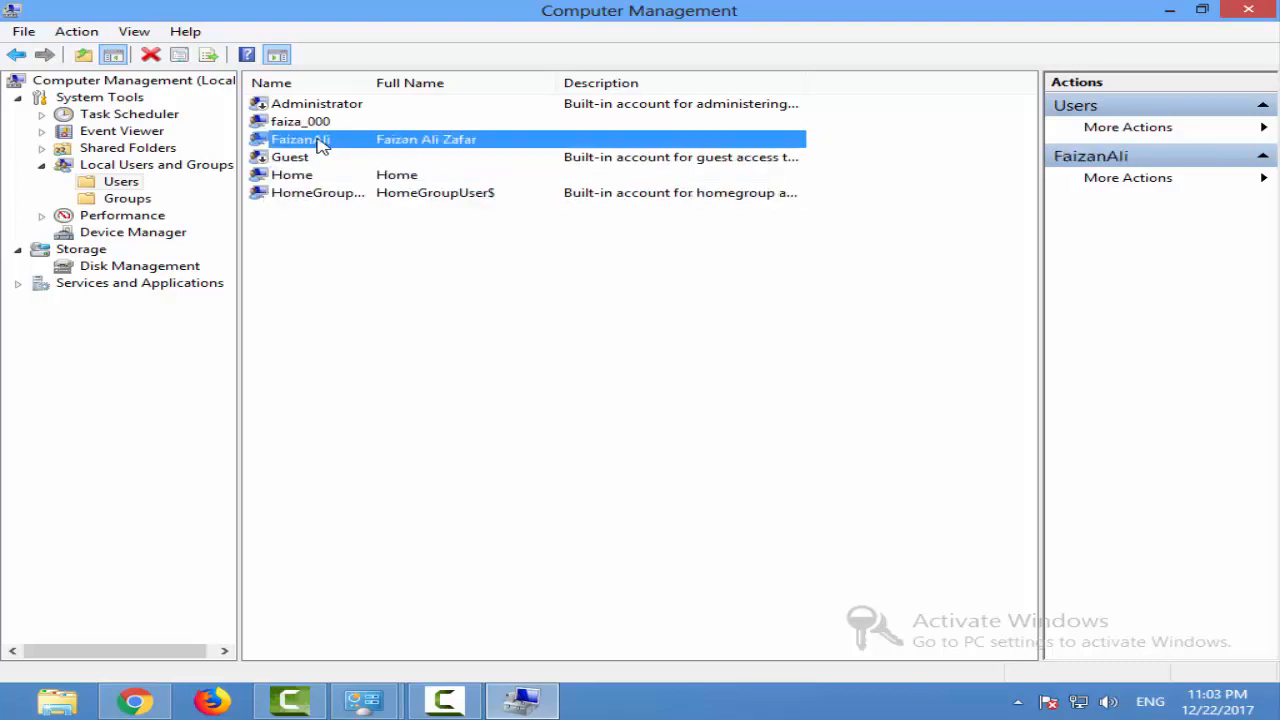
left_click(360, 123)
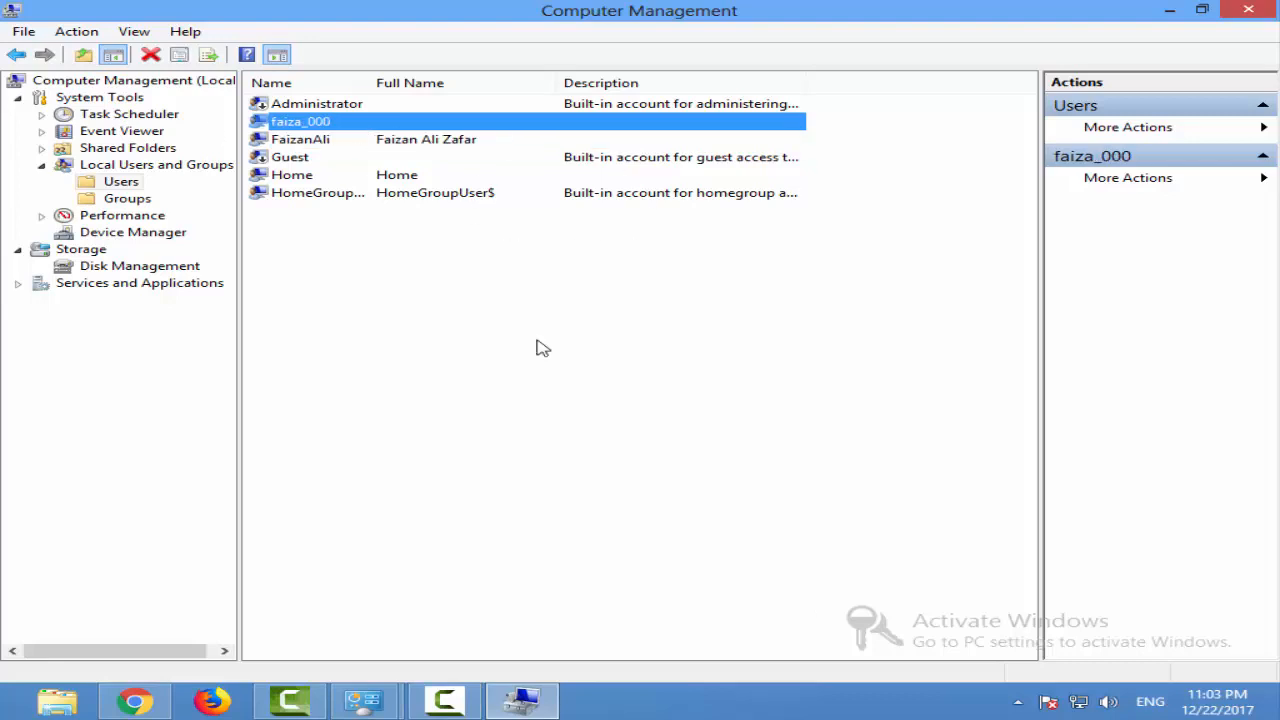
left_click(748, 283)
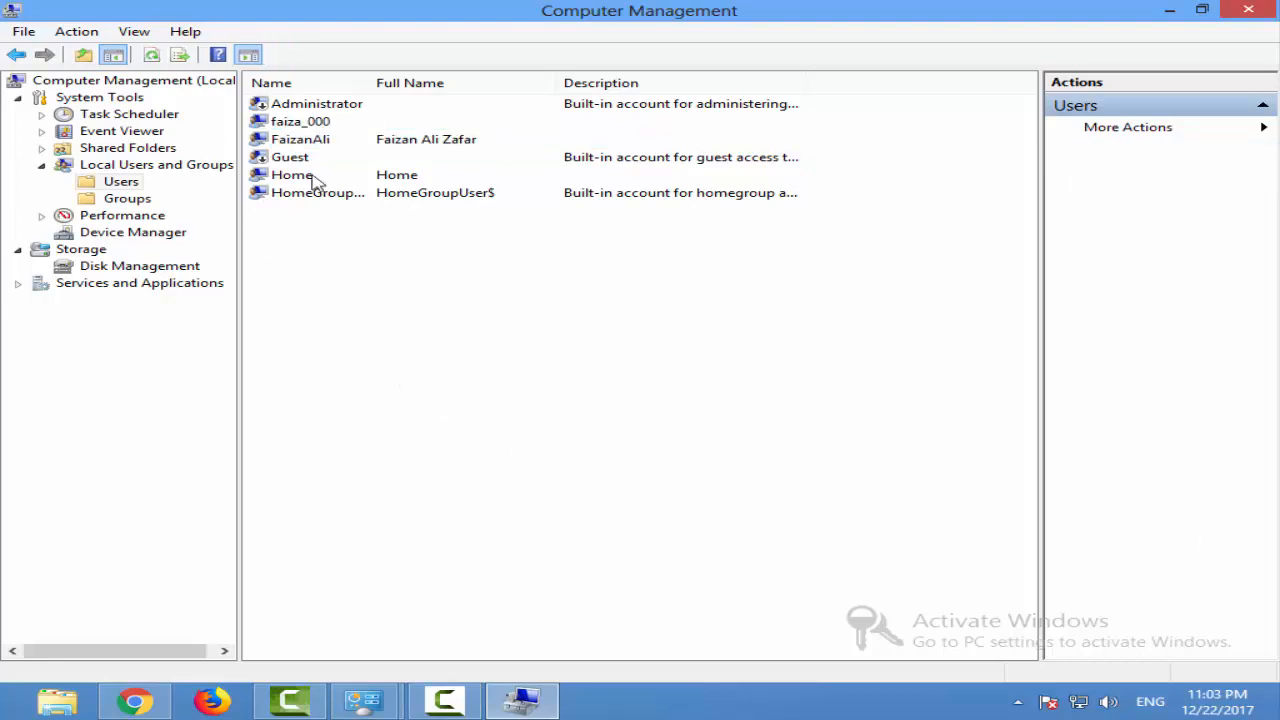
Examine the group membership and profile properties of the user account listed above Guest, and close them without changes
left_click(313, 142)
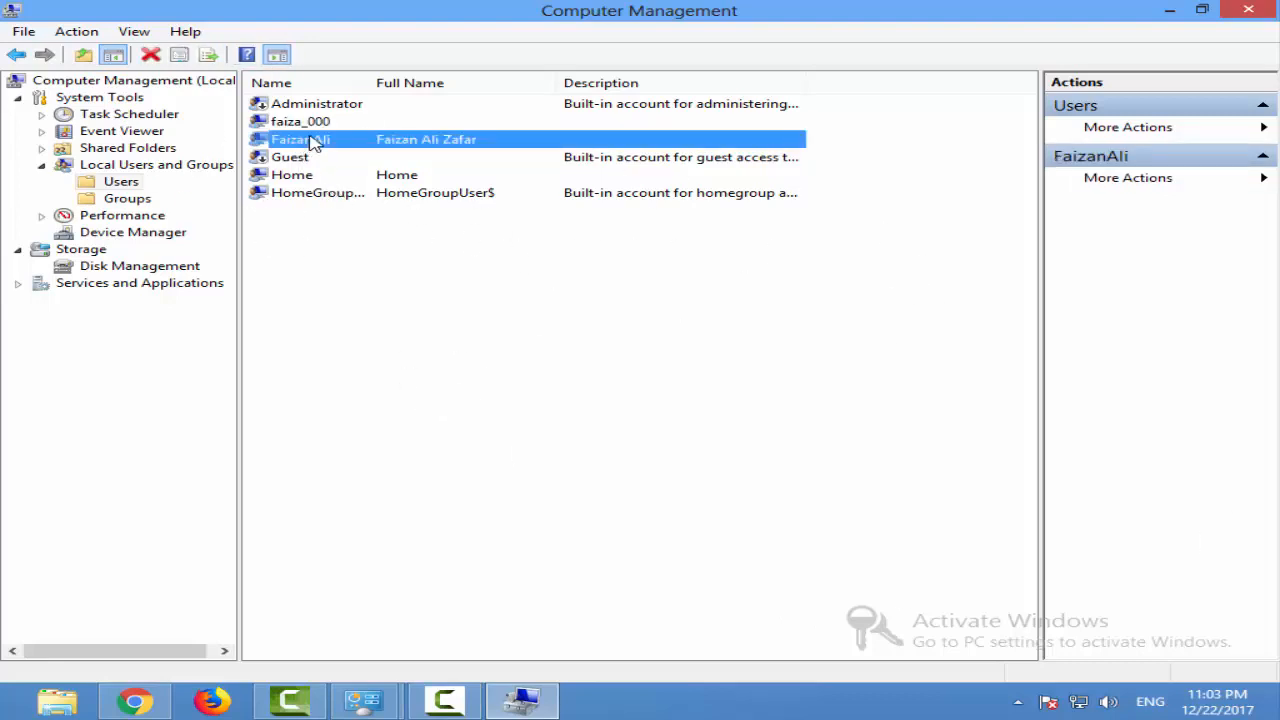
right_click(313, 142)
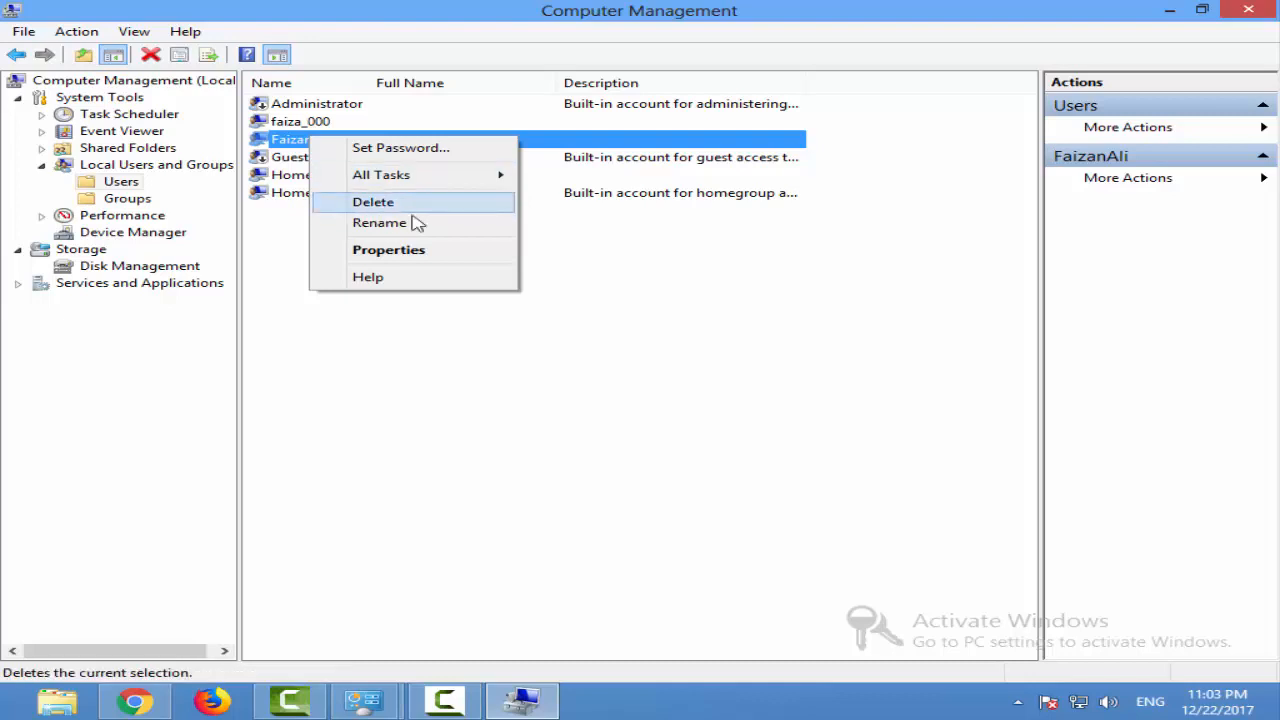
left_click(335, 252)
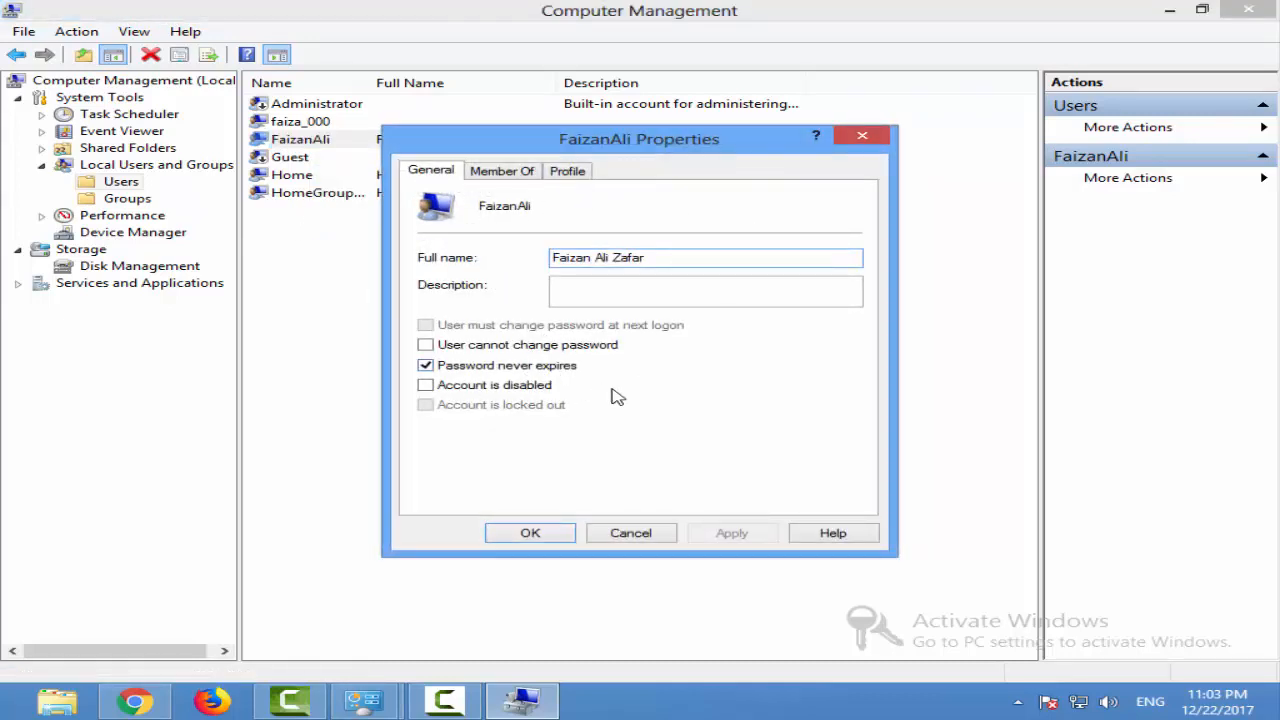
left_click(504, 171)
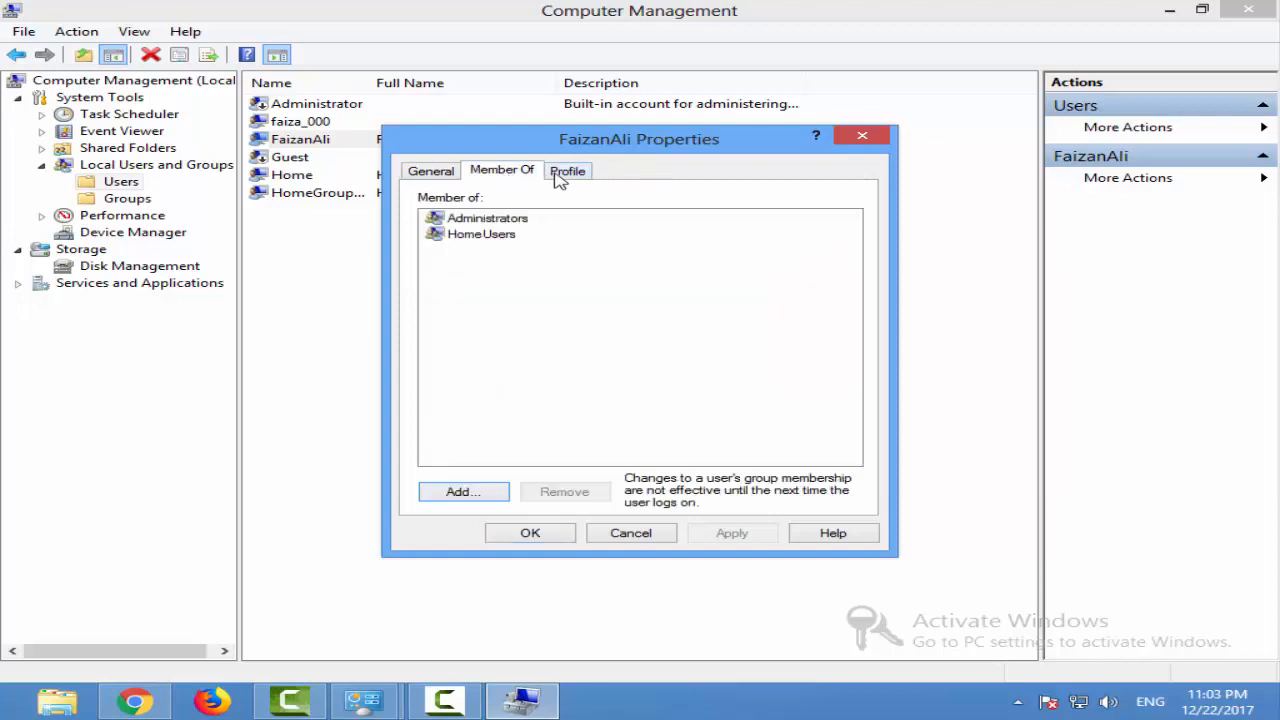
left_click(484, 220)
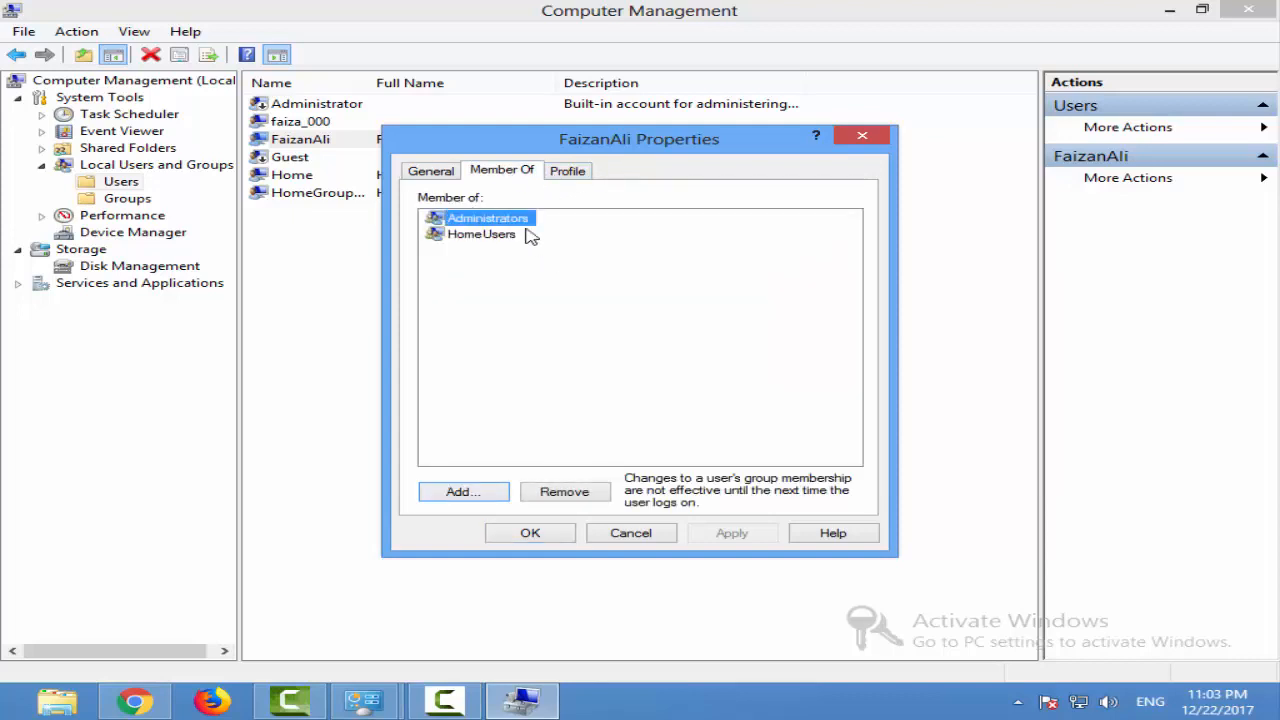
left_click(578, 174)
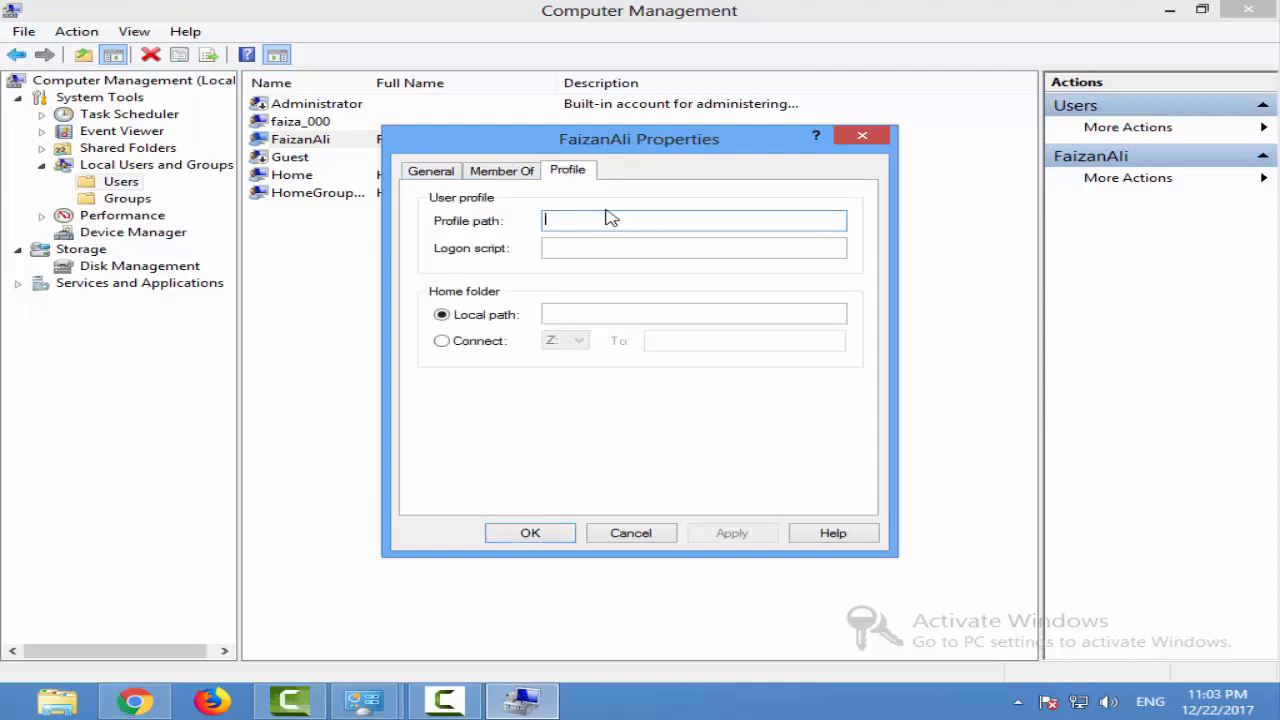
left_click(516, 172)
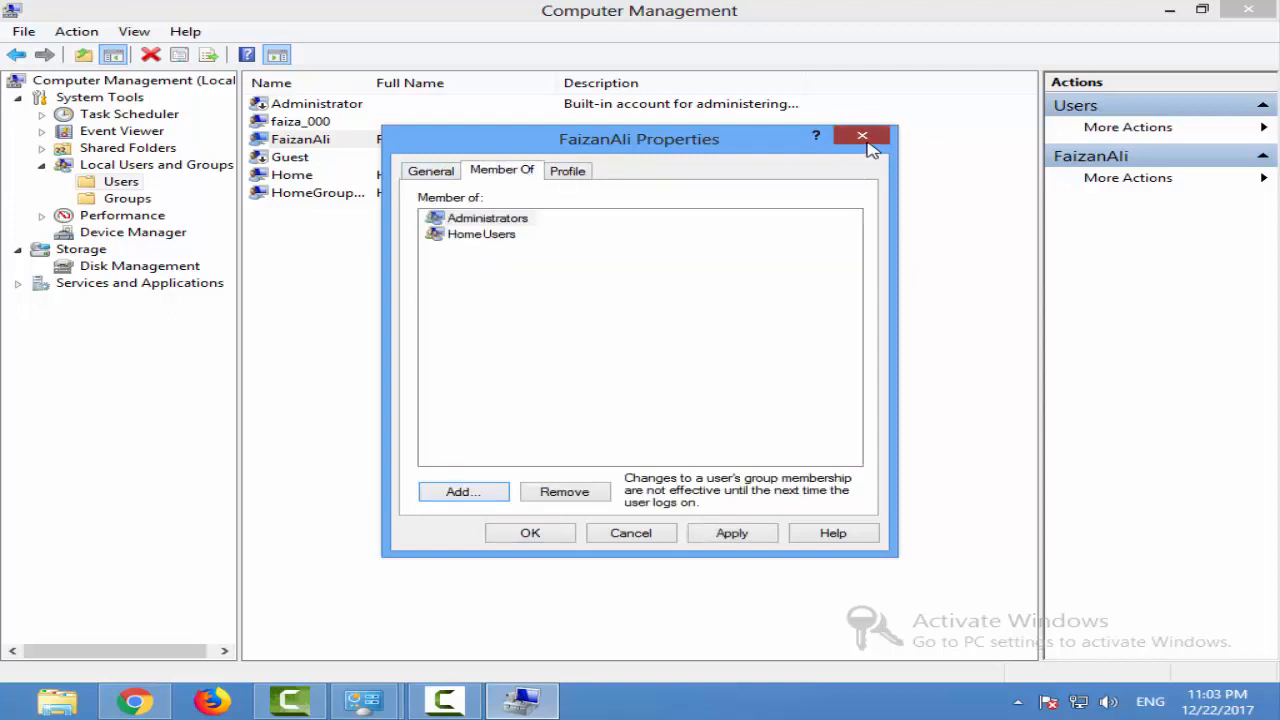
left_click(862, 136)
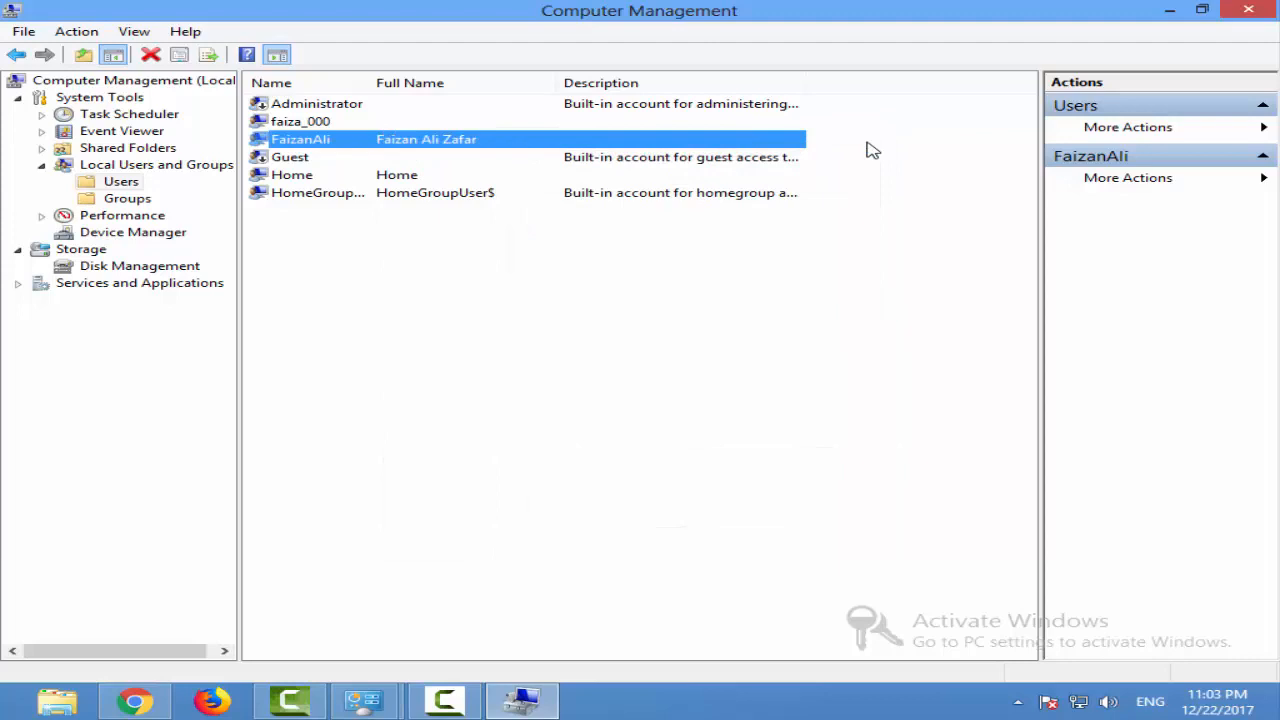
Start creating a new local user in the Users folder
left_click(600, 301)
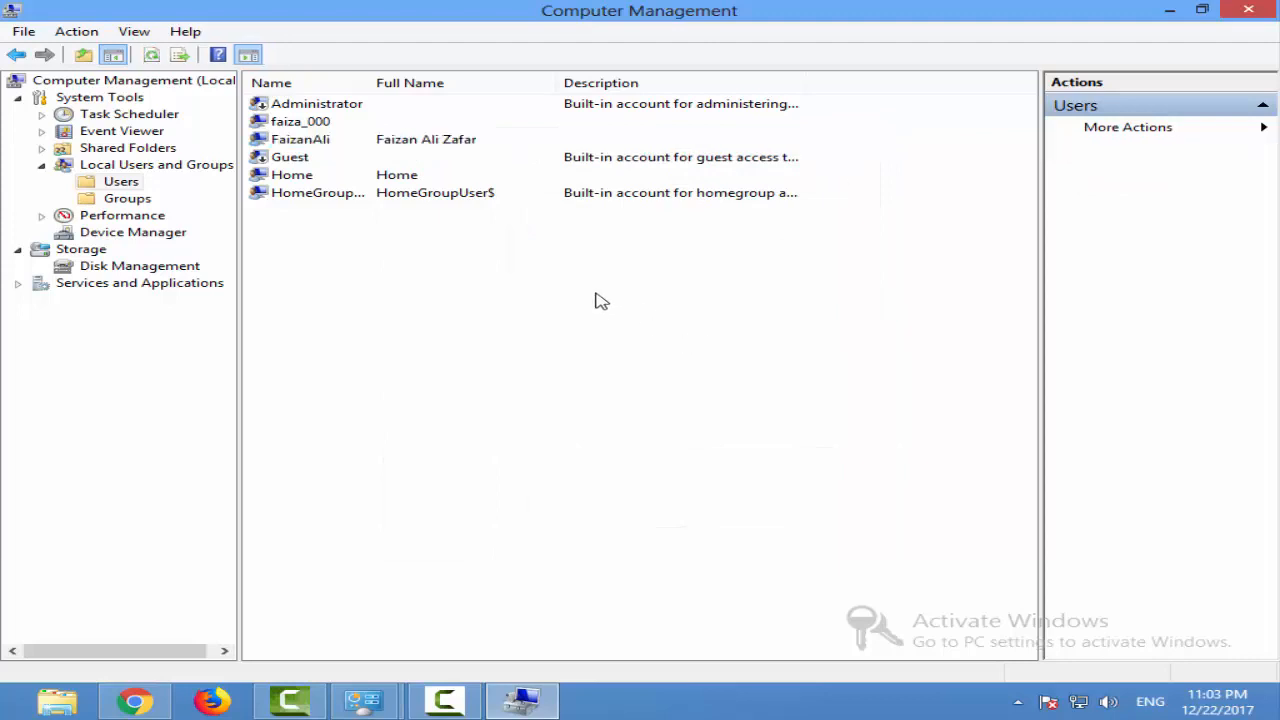
right_click(502, 298)
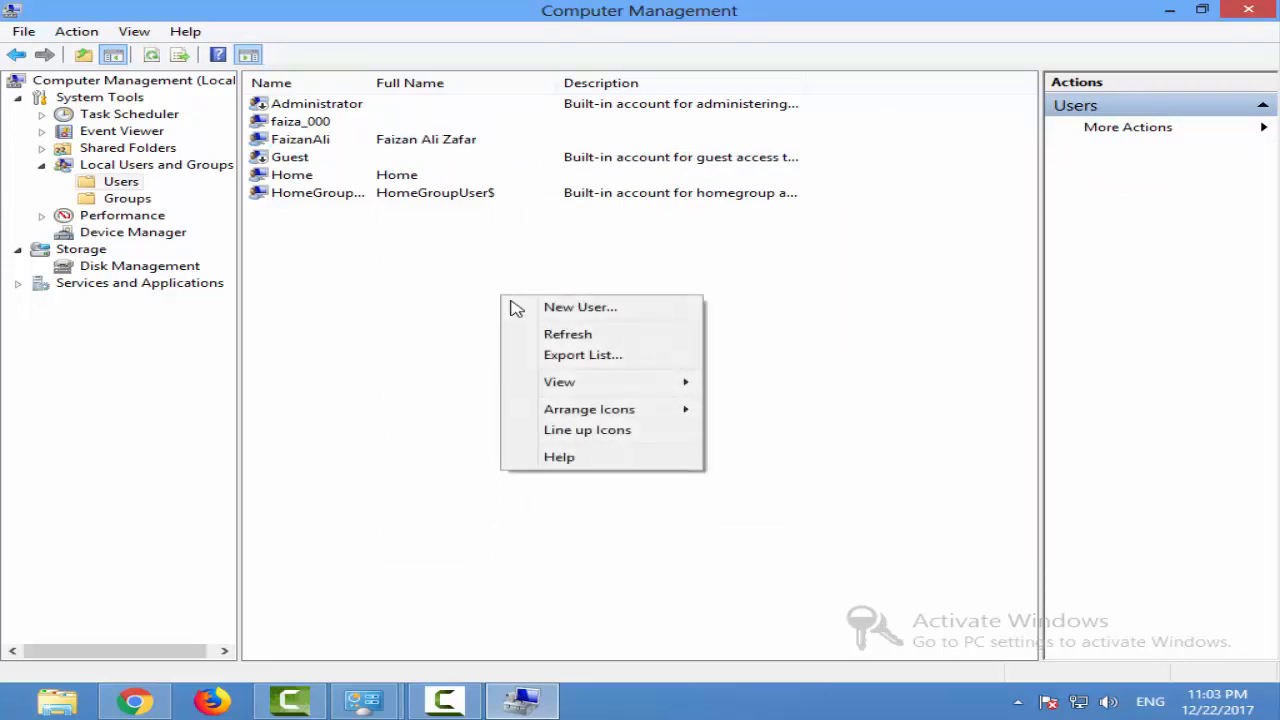
right_click(436, 287)
right_click(401, 251)
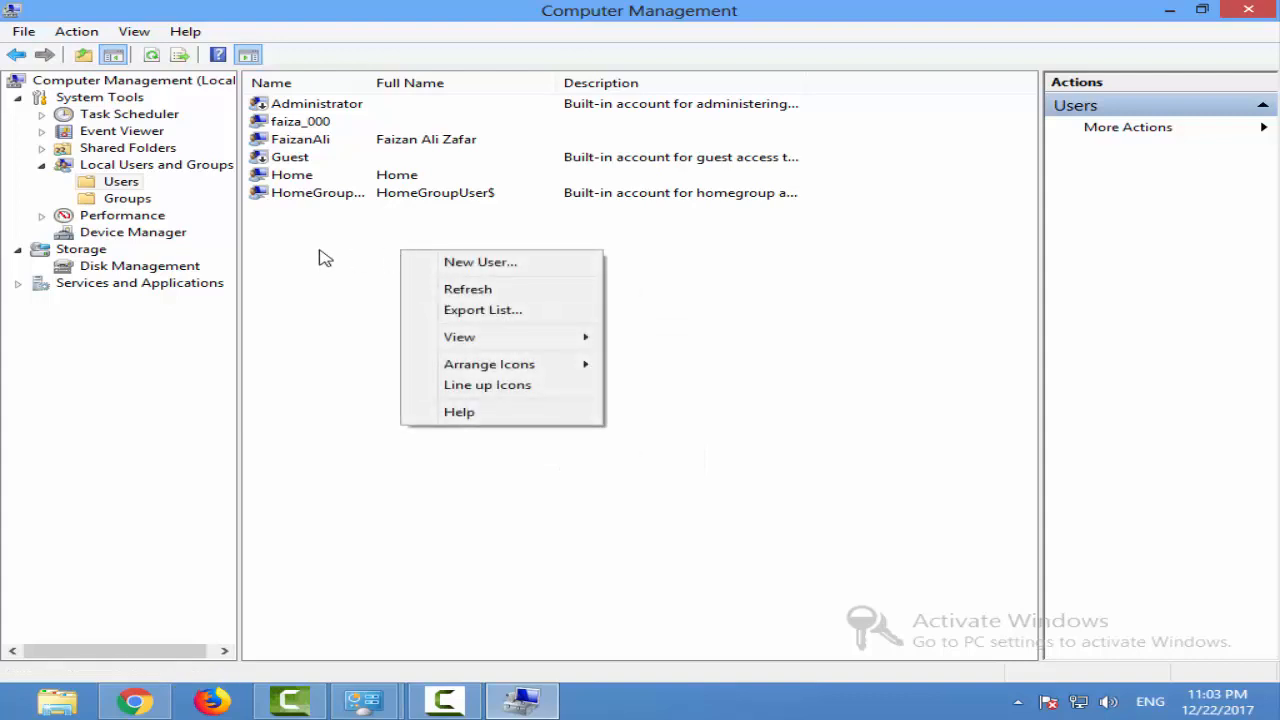
right_click(105, 184)
left_click(172, 190)
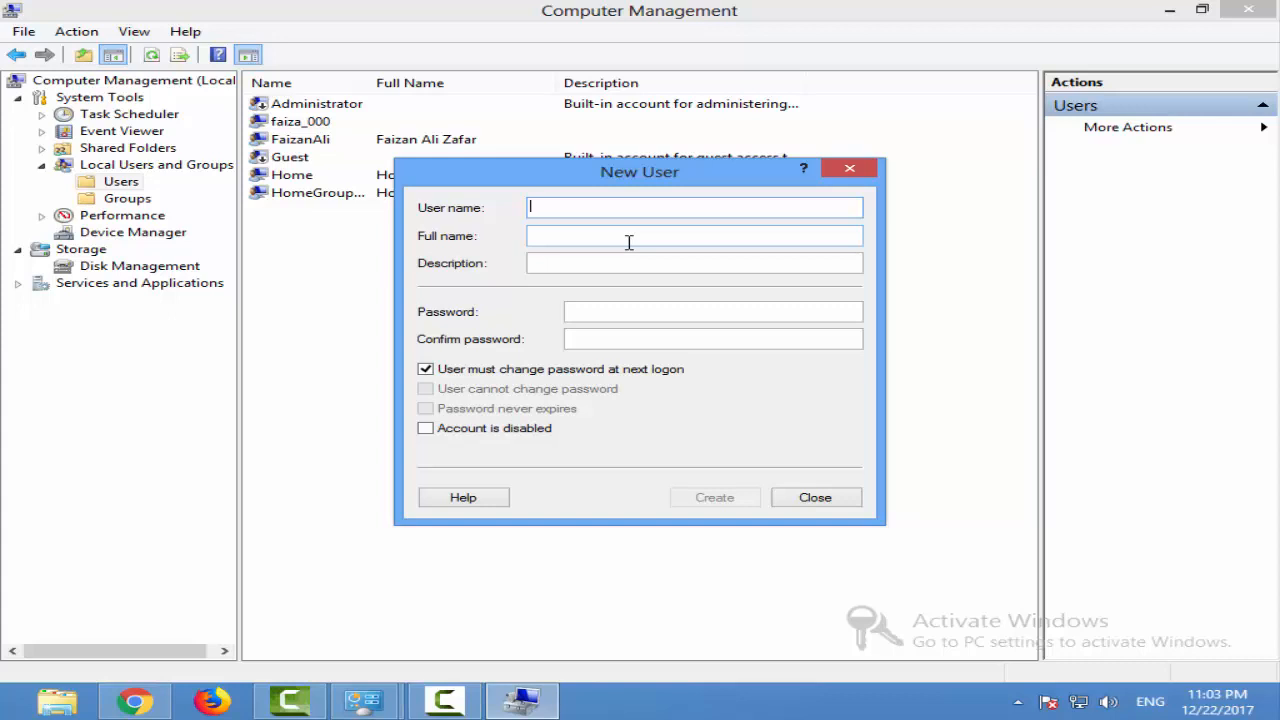
Fill in the new user with user name Work, full name Home Work and description "This user work daily."
type("Work")
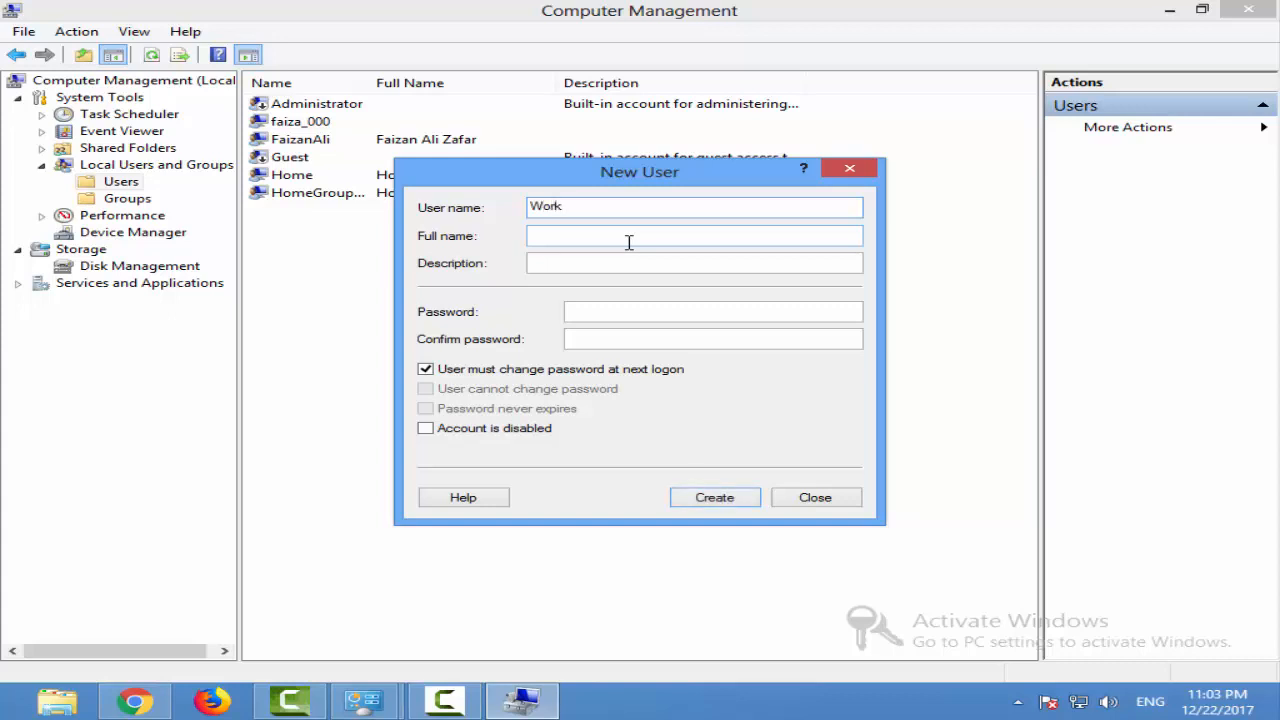
left_click(628, 242)
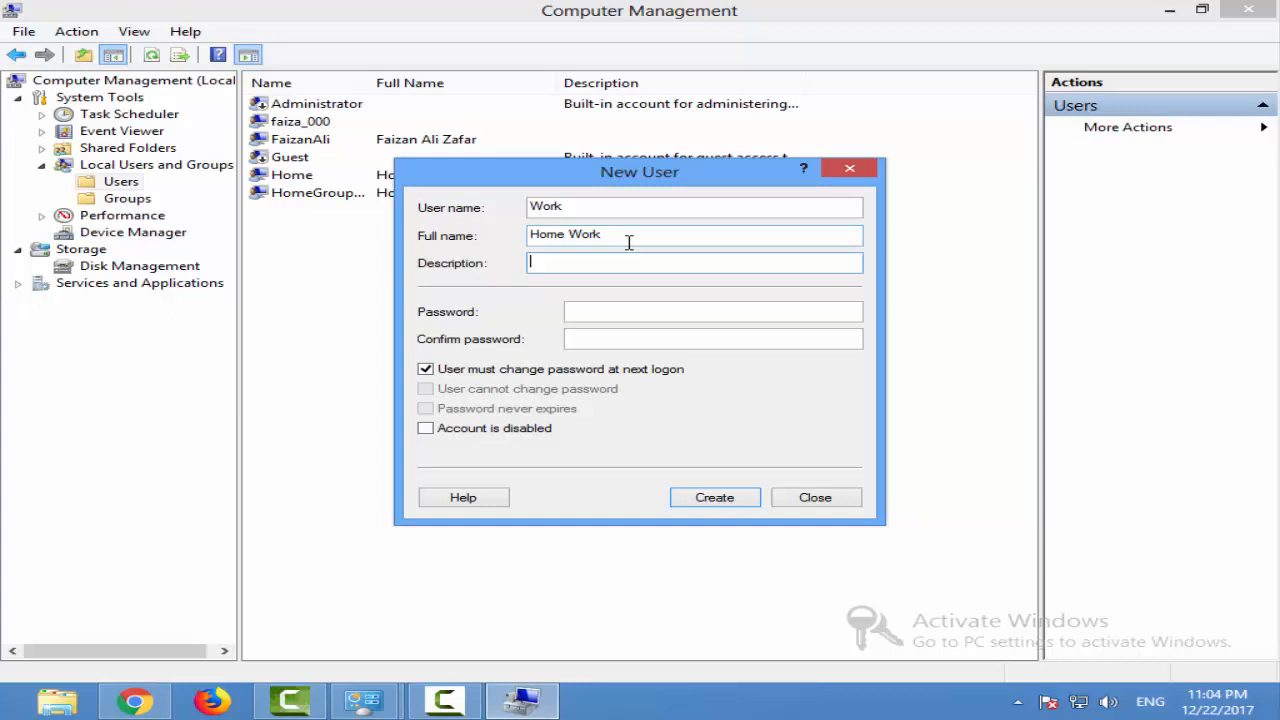
type("Th")
type("is user ")
type("work daa")
type("ab")
key("BackSpace")
key("BackSpace")
key("BackSpace")
key("BackSpace")
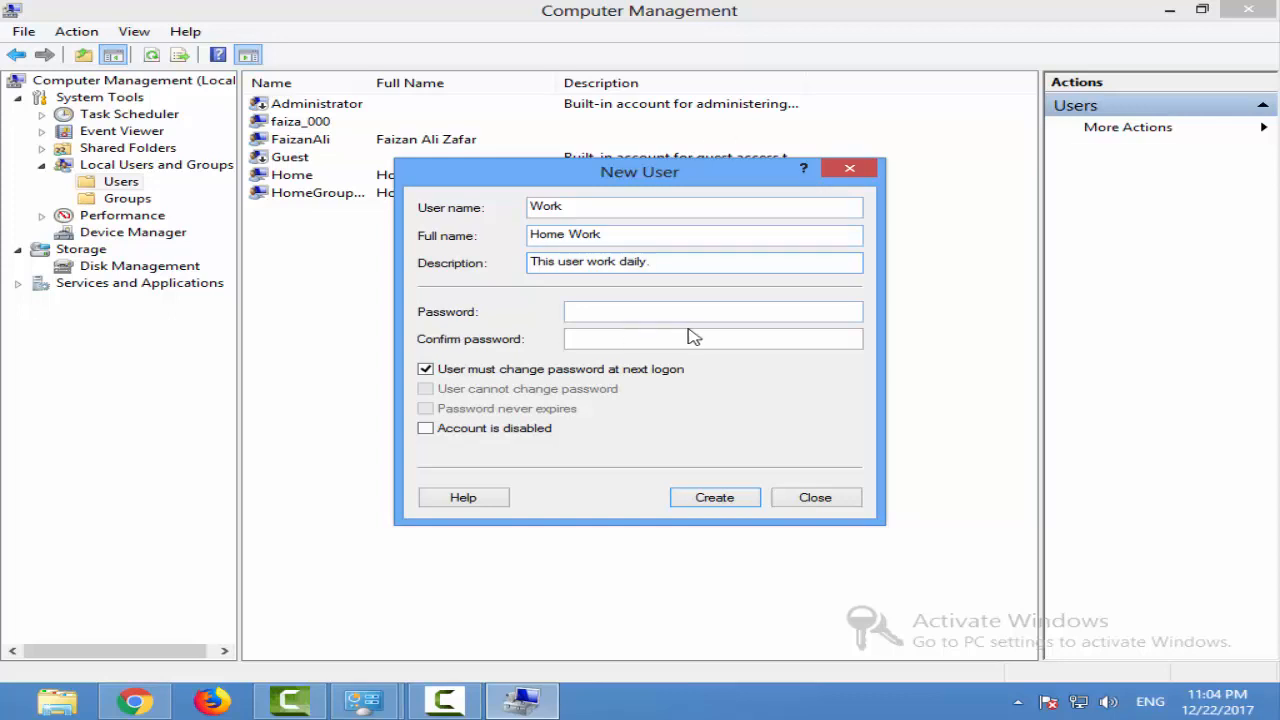
Enter and confirm the account password, and enable "Password never expires" instead of requiring a password change at next logon
left_click(658, 311)
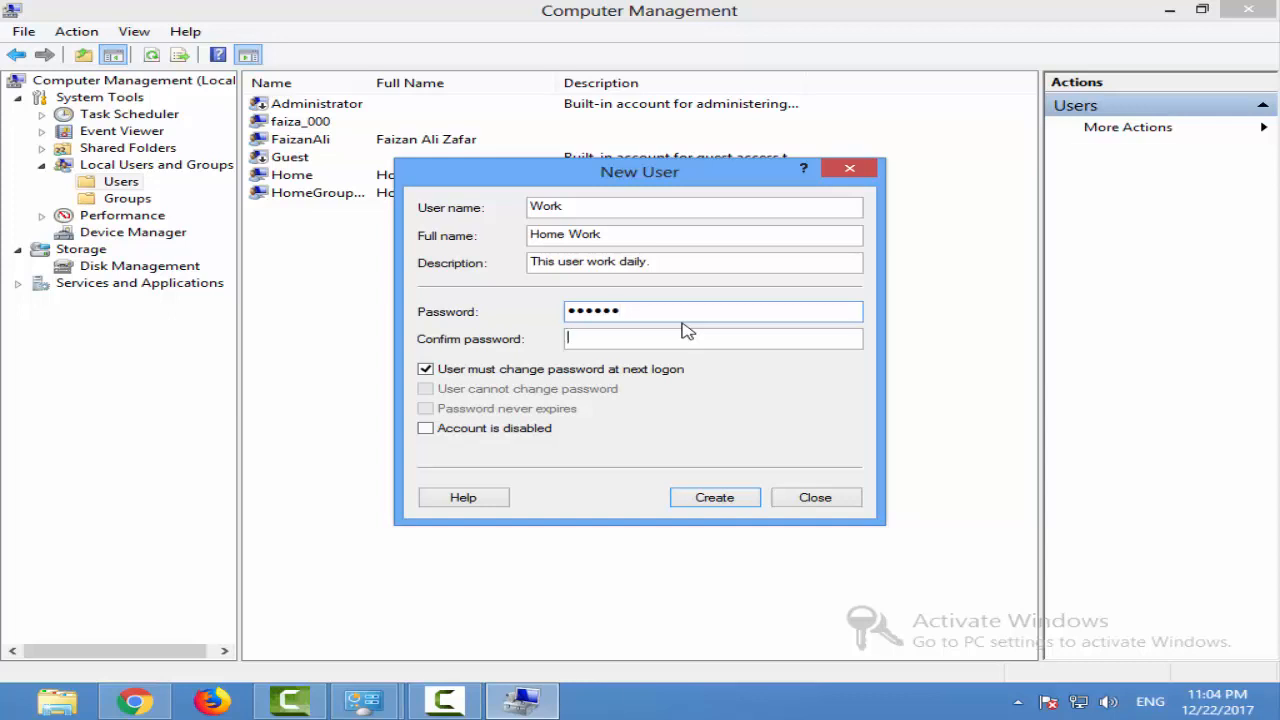
type("123")
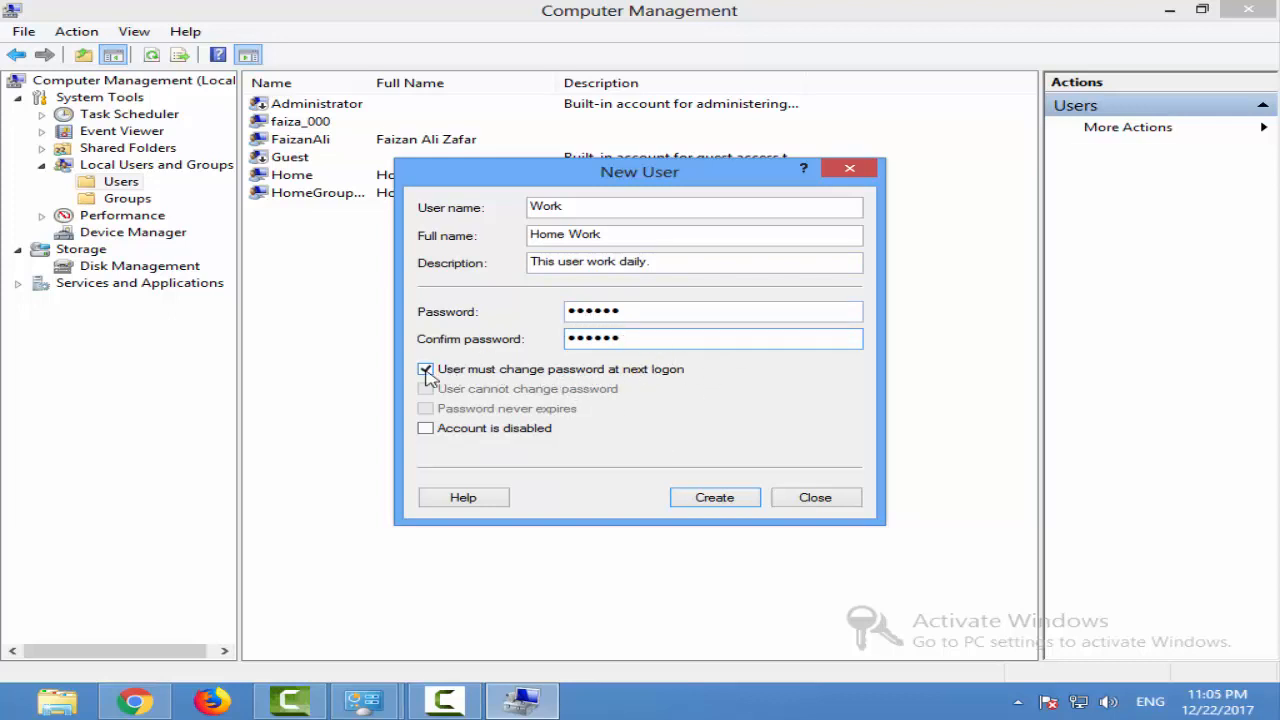
left_click(426, 370)
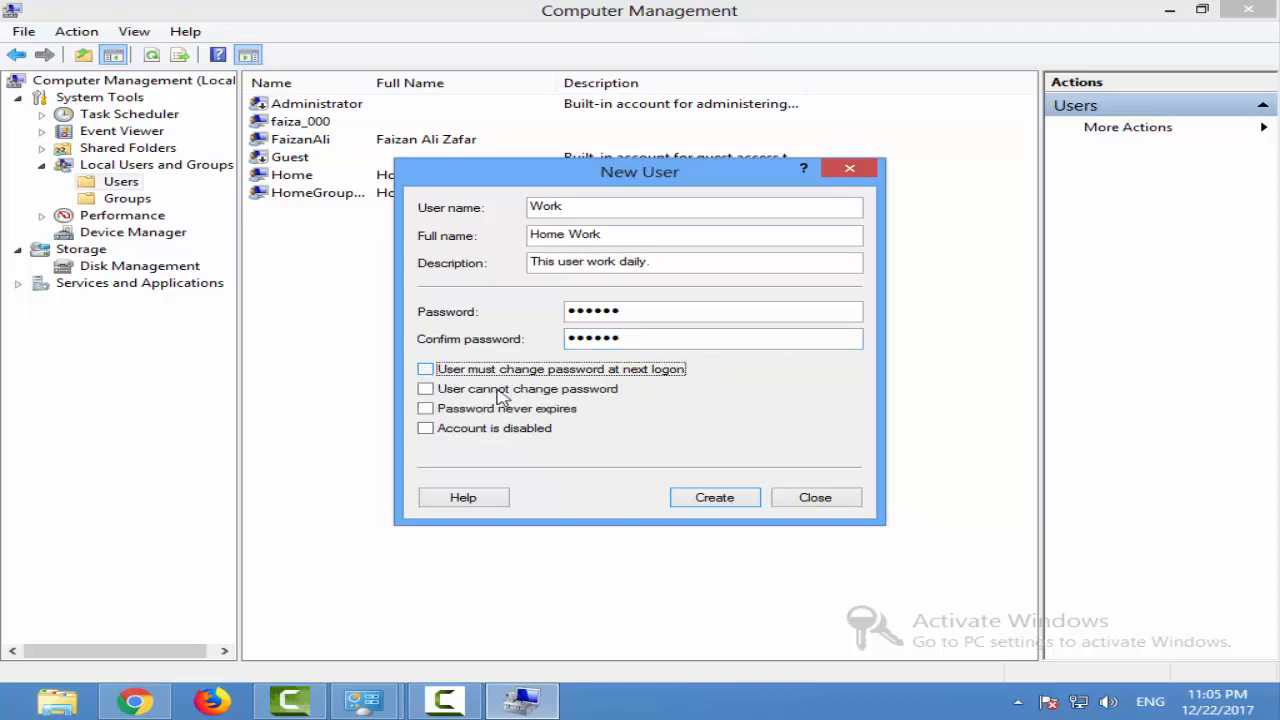
left_click(426, 390)
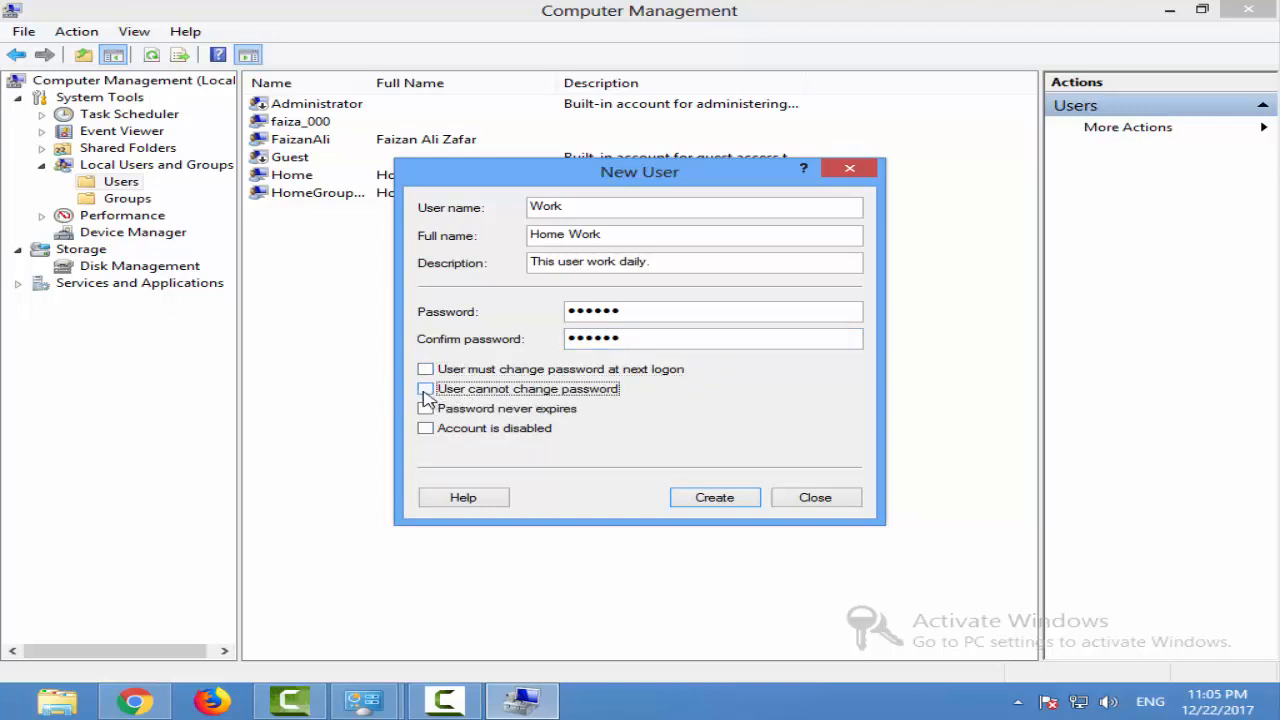
left_click(426, 390)
left_click(427, 410)
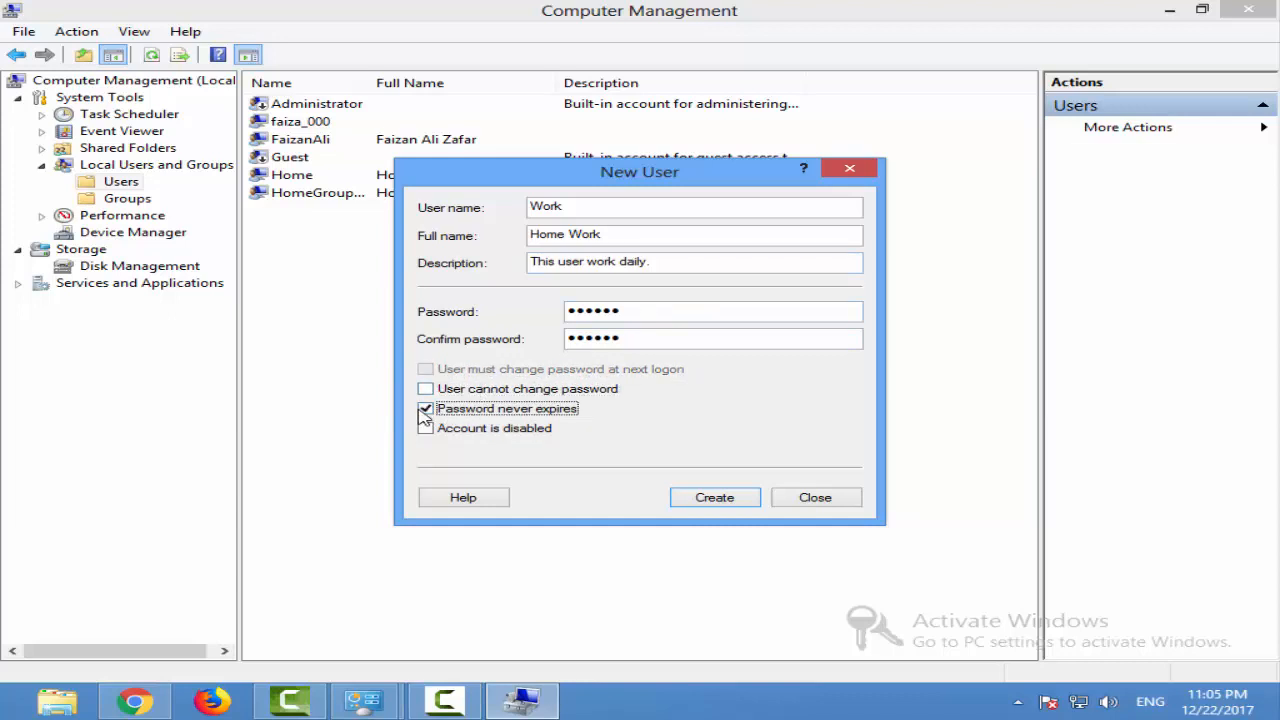
Require a password change at next logon instead of a never-expiring password, then create the Work user and close the form
left_click(426, 410)
left_click(430, 370)
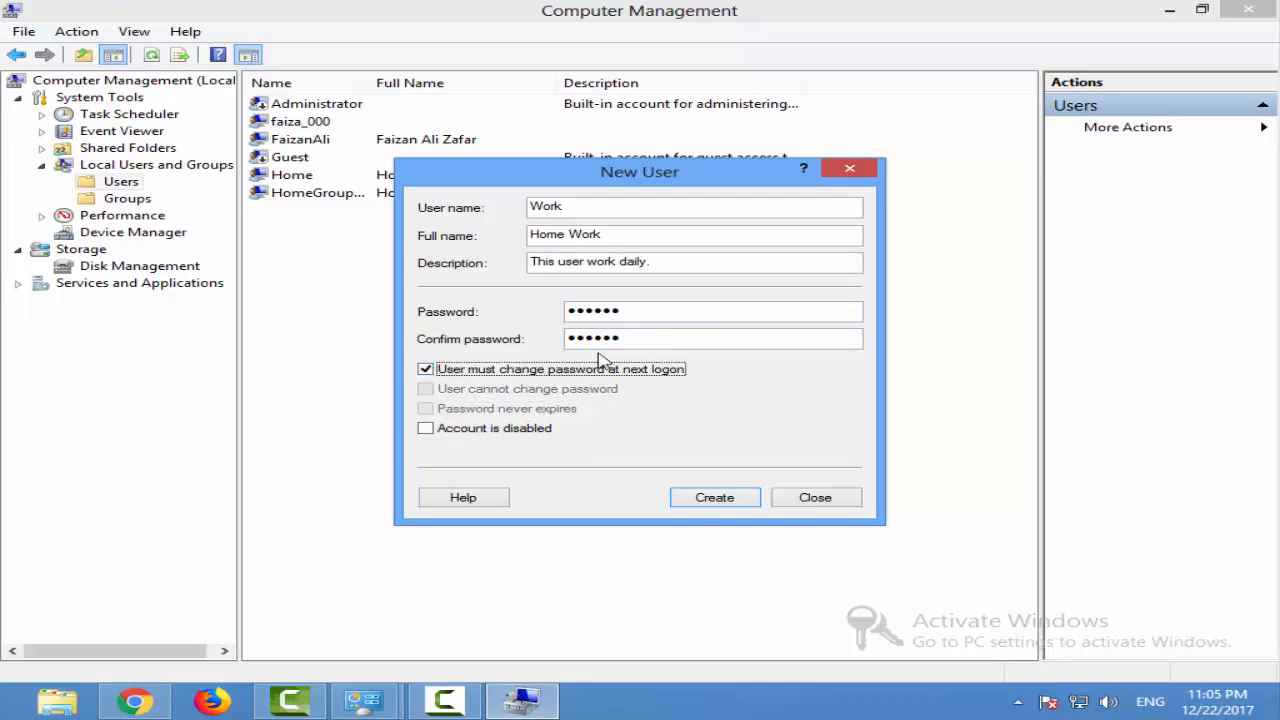
left_click(430, 432)
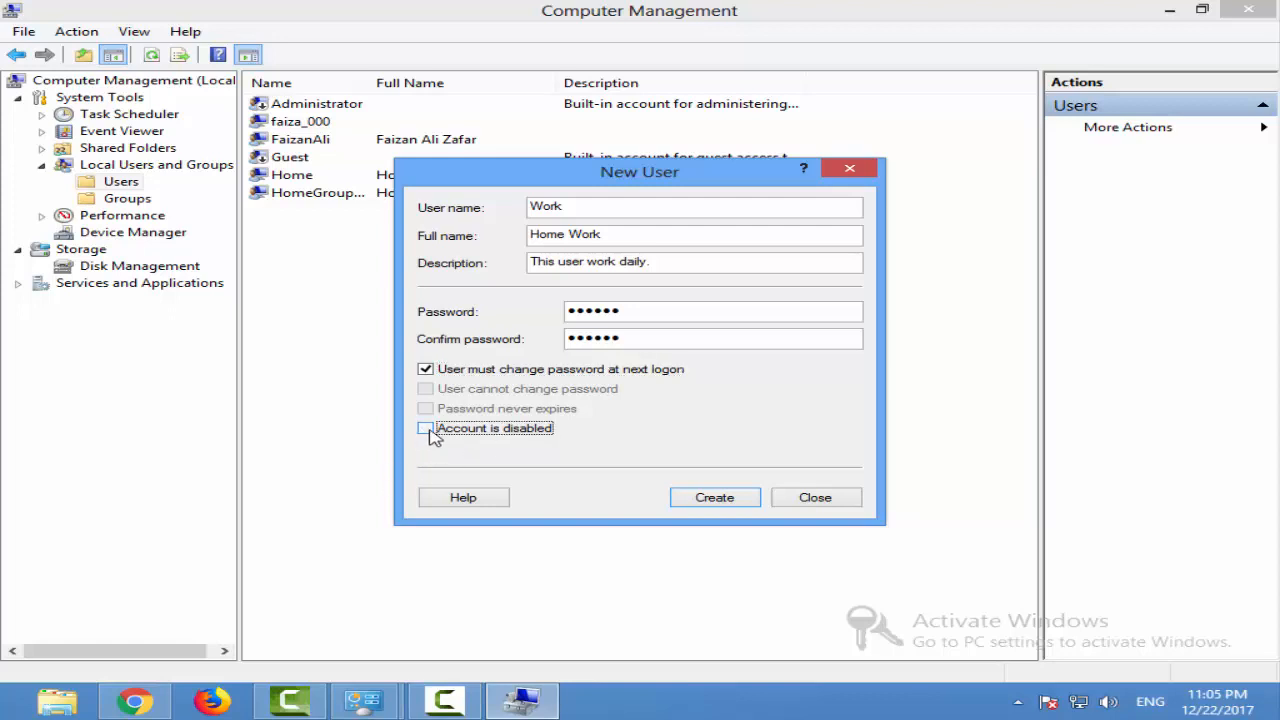
left_click(686, 496)
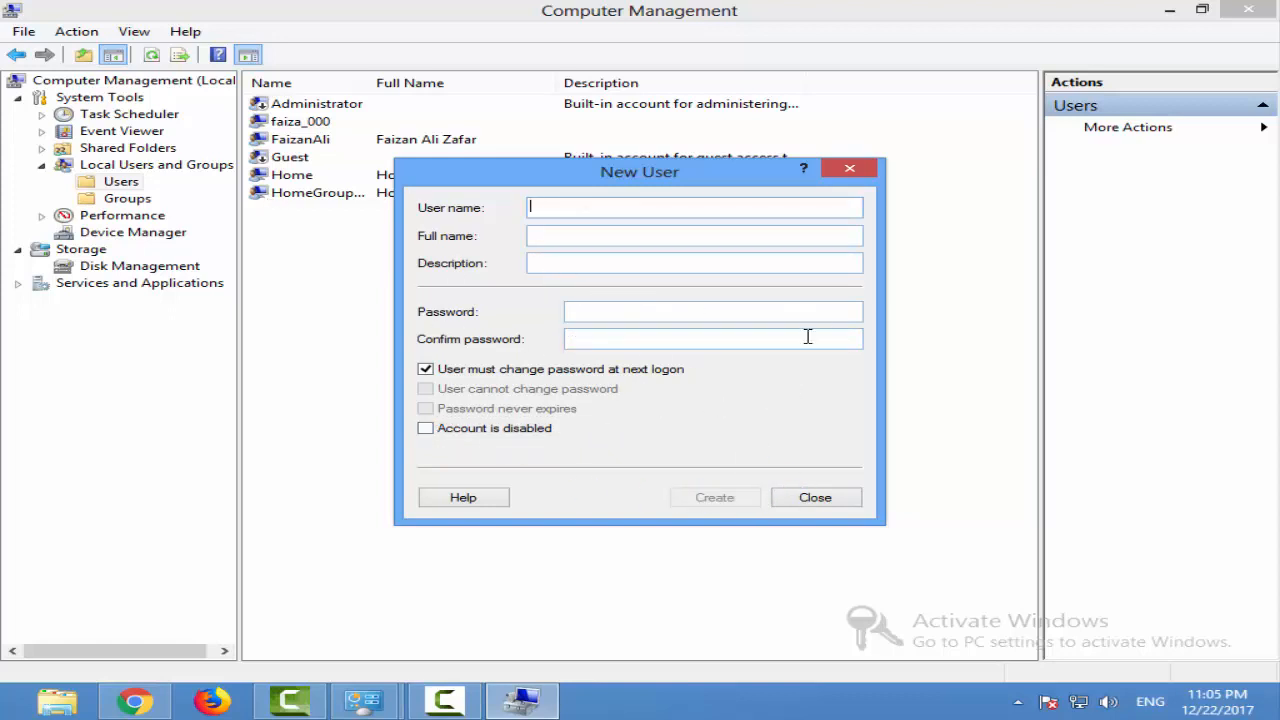
left_click(849, 507)
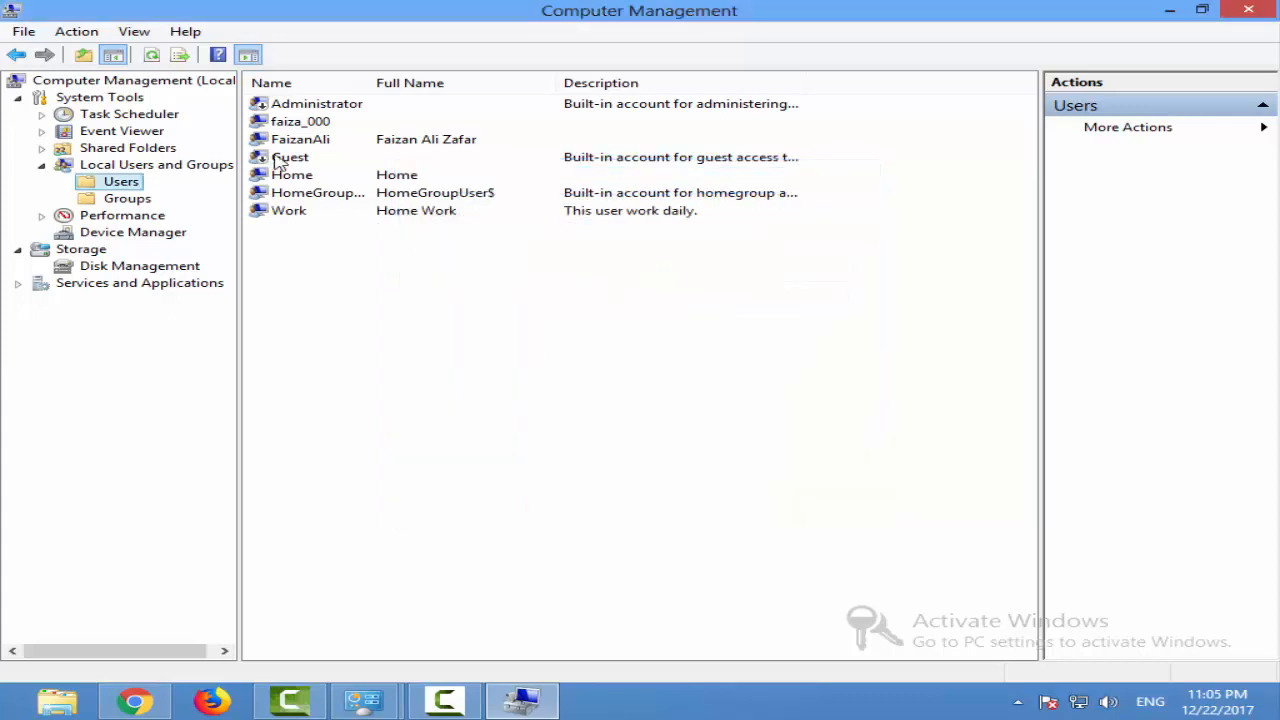
Open the properties of the Work user and view its group memberships
left_click(299, 214)
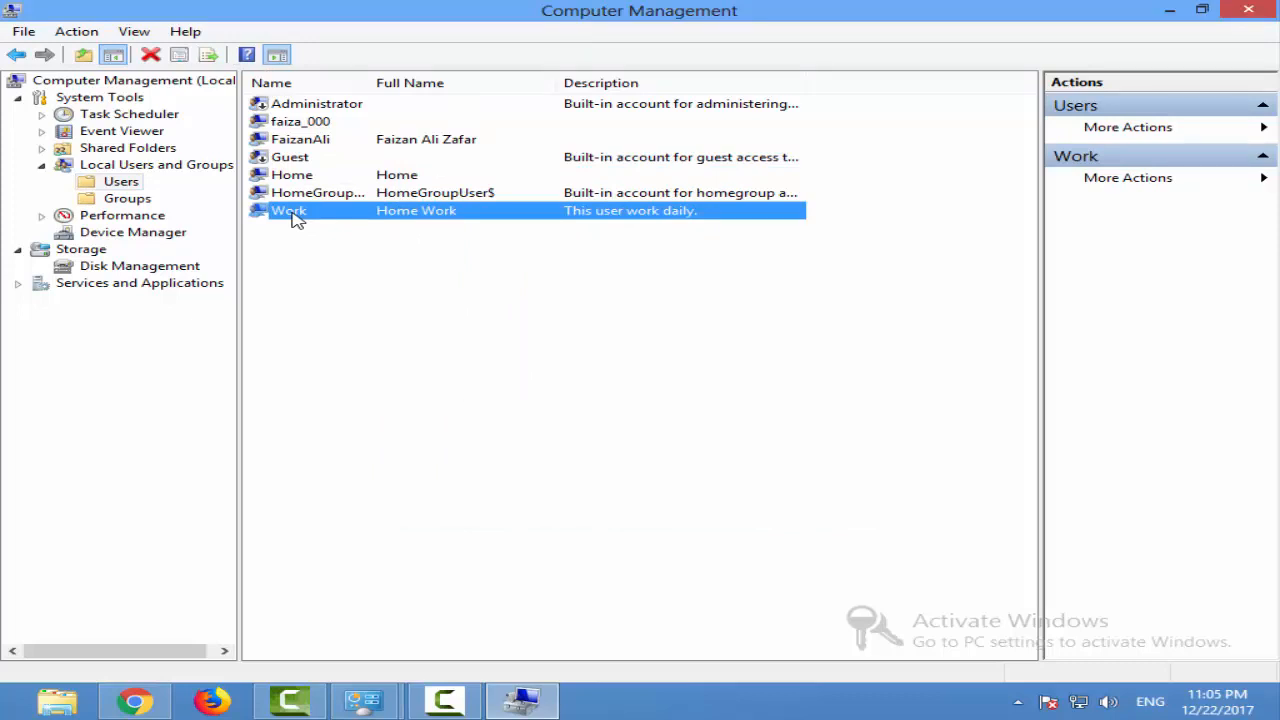
right_click(336, 213)
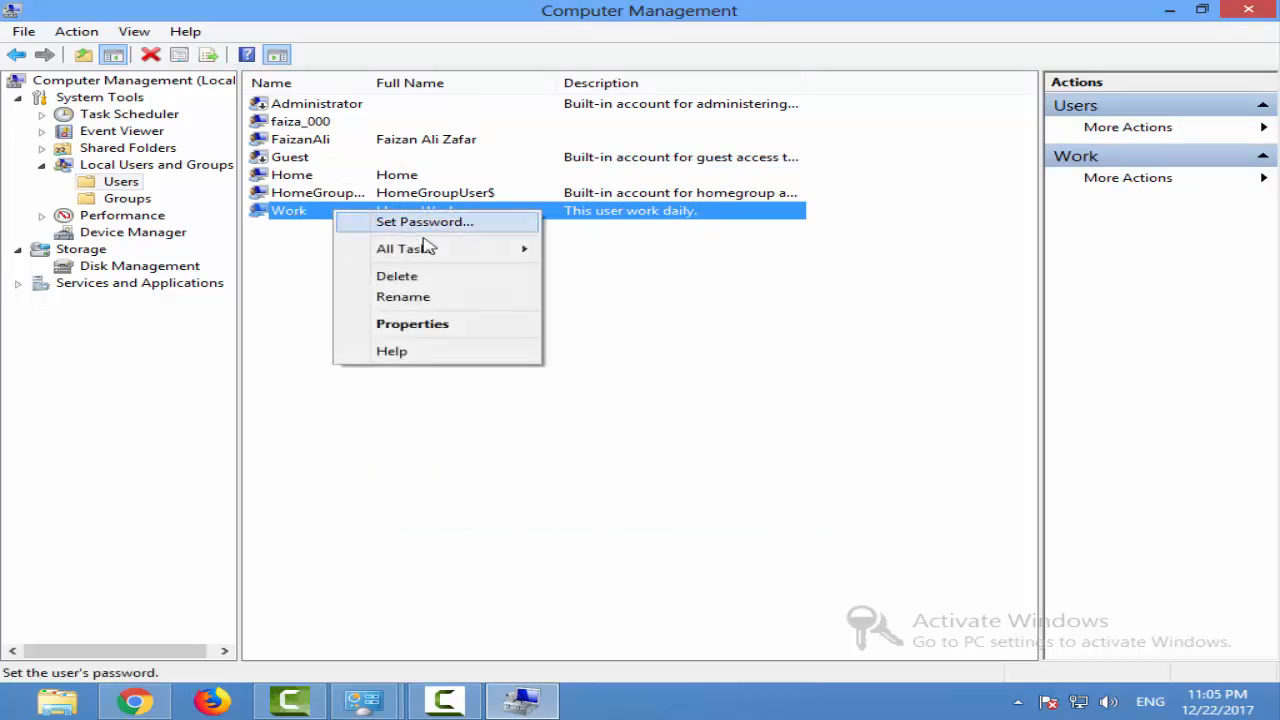
mouse_move(489, 251)
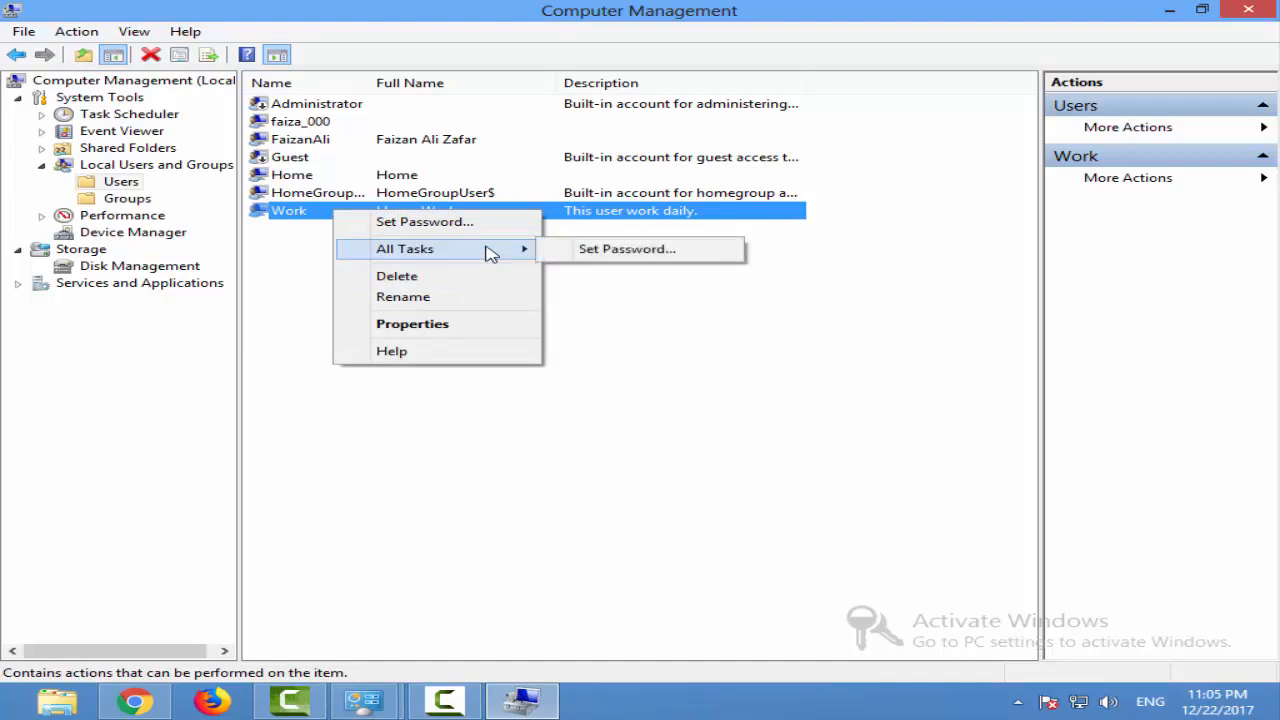
left_click(430, 326)
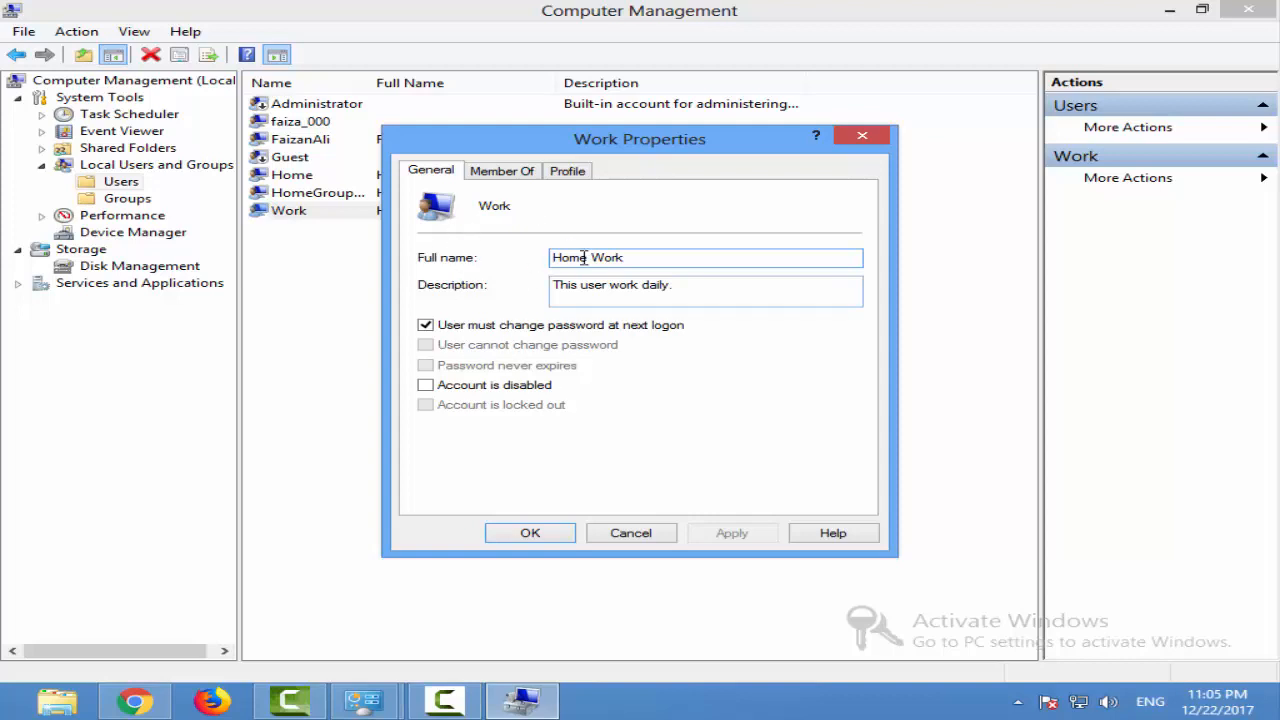
left_click(502, 171)
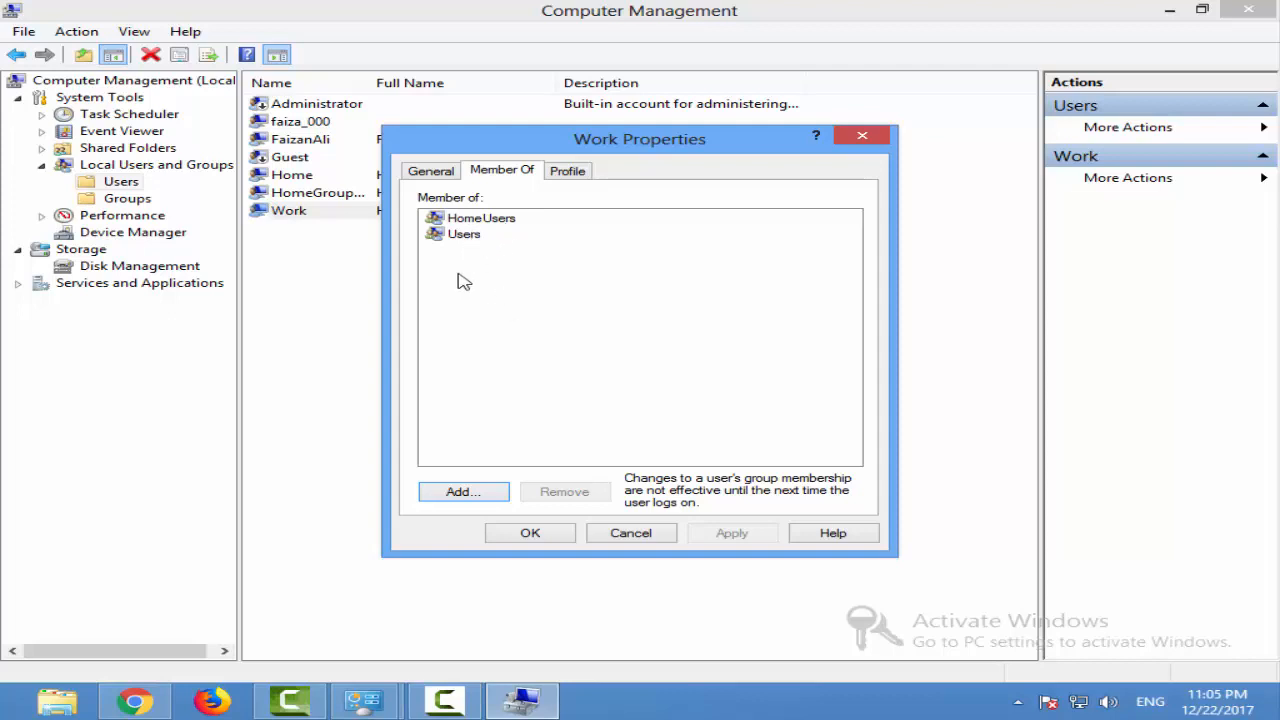
List all local groups in the advanced group search and choose Administrators for the Work user
left_click(466, 505)
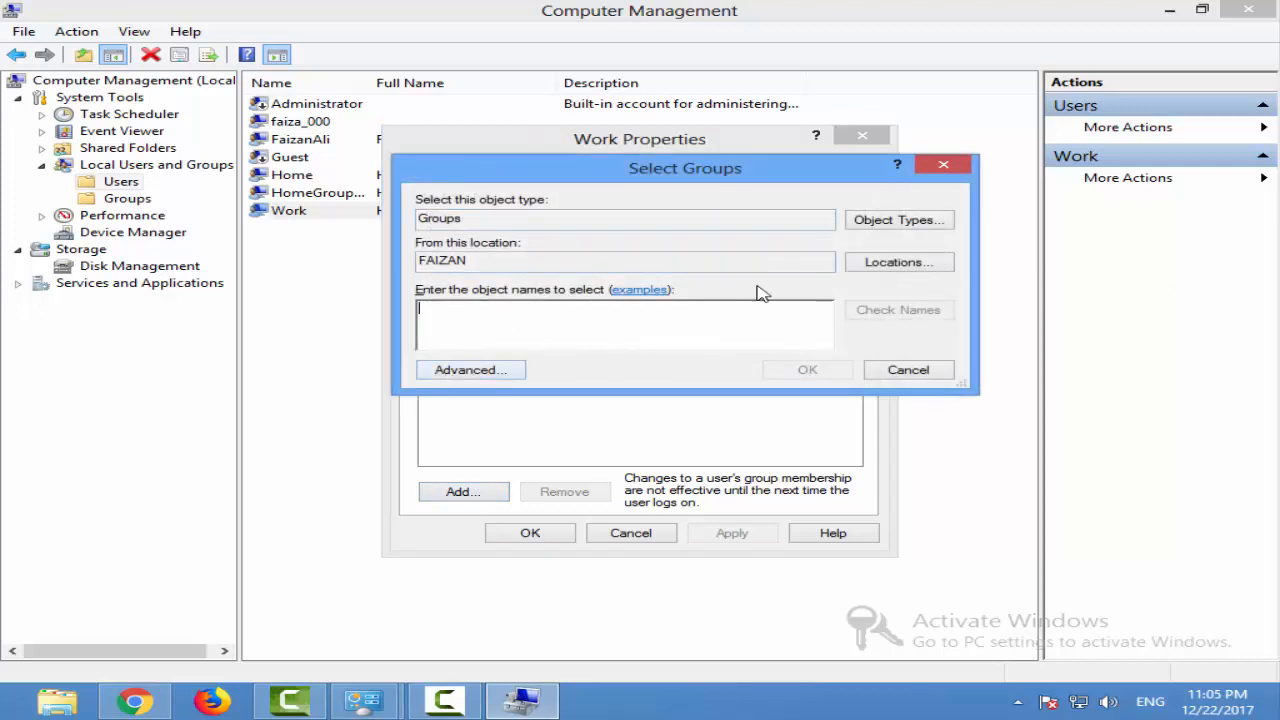
left_click(493, 377)
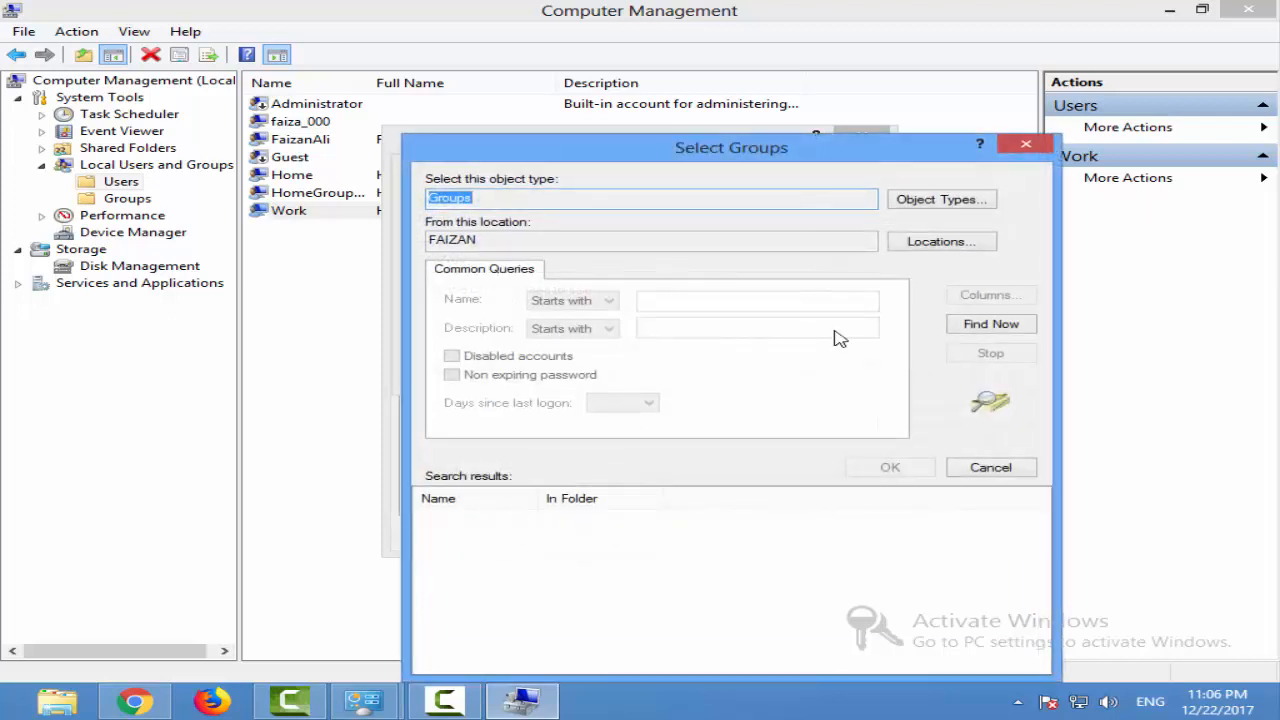
left_click(1026, 330)
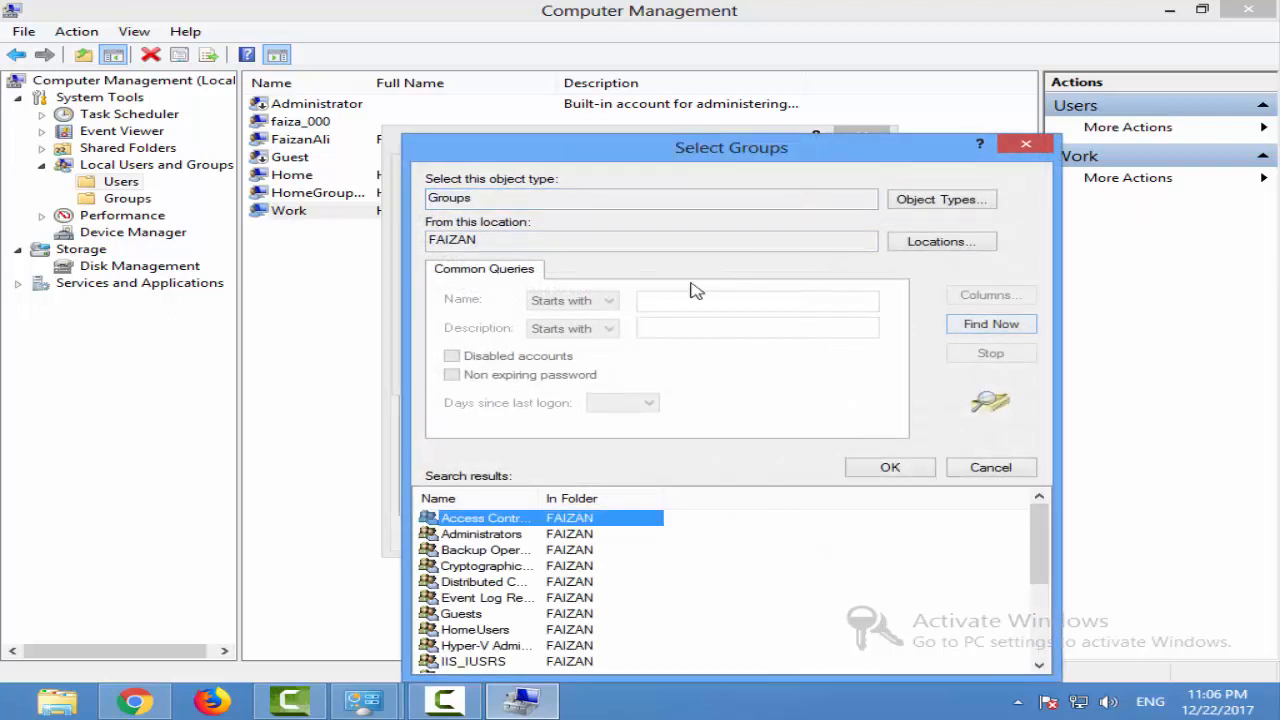
left_click_drag(680, 176, 703, 93)
scroll(652, 510, "down", 3)
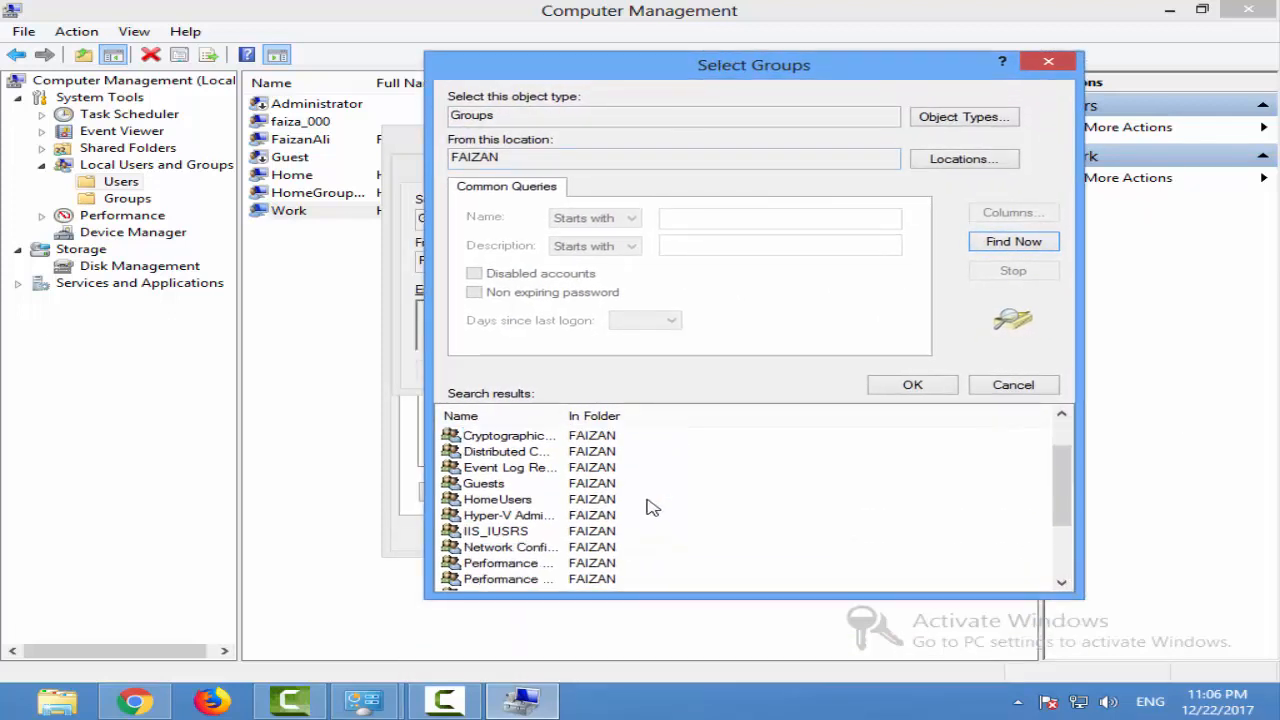
scroll(628, 536, "up", 5)
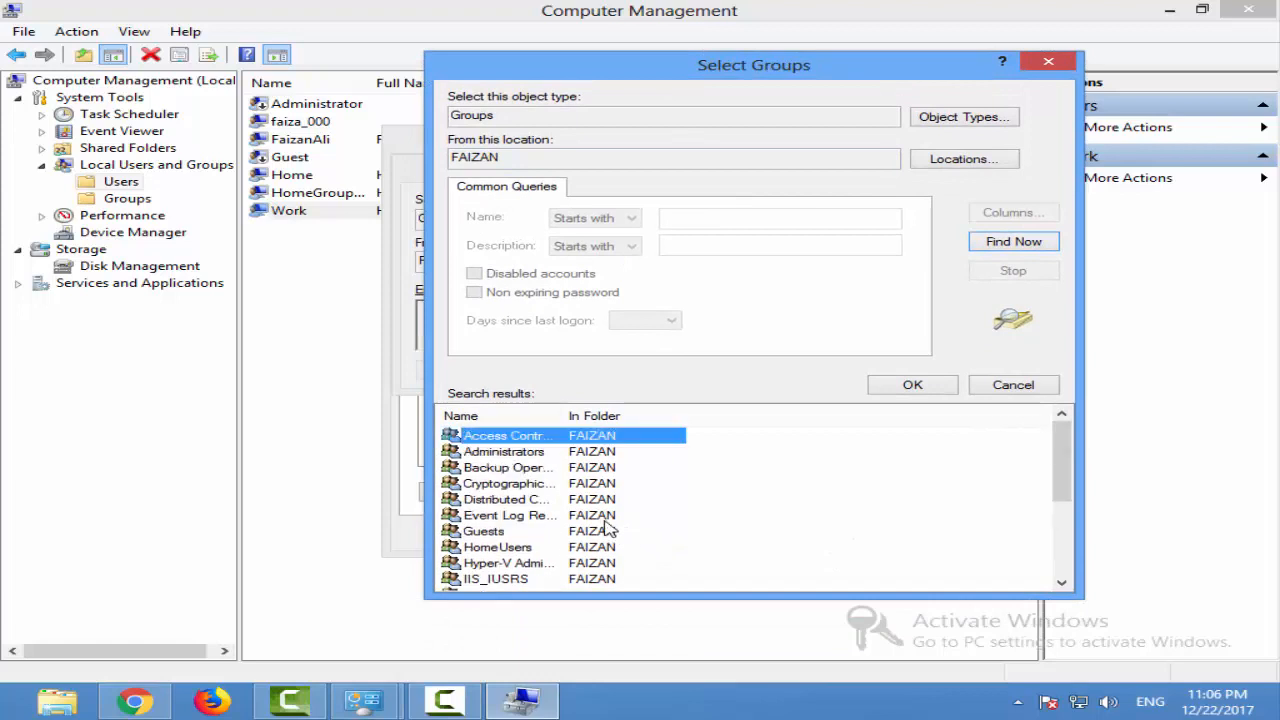
left_click(548, 455)
left_click(909, 385)
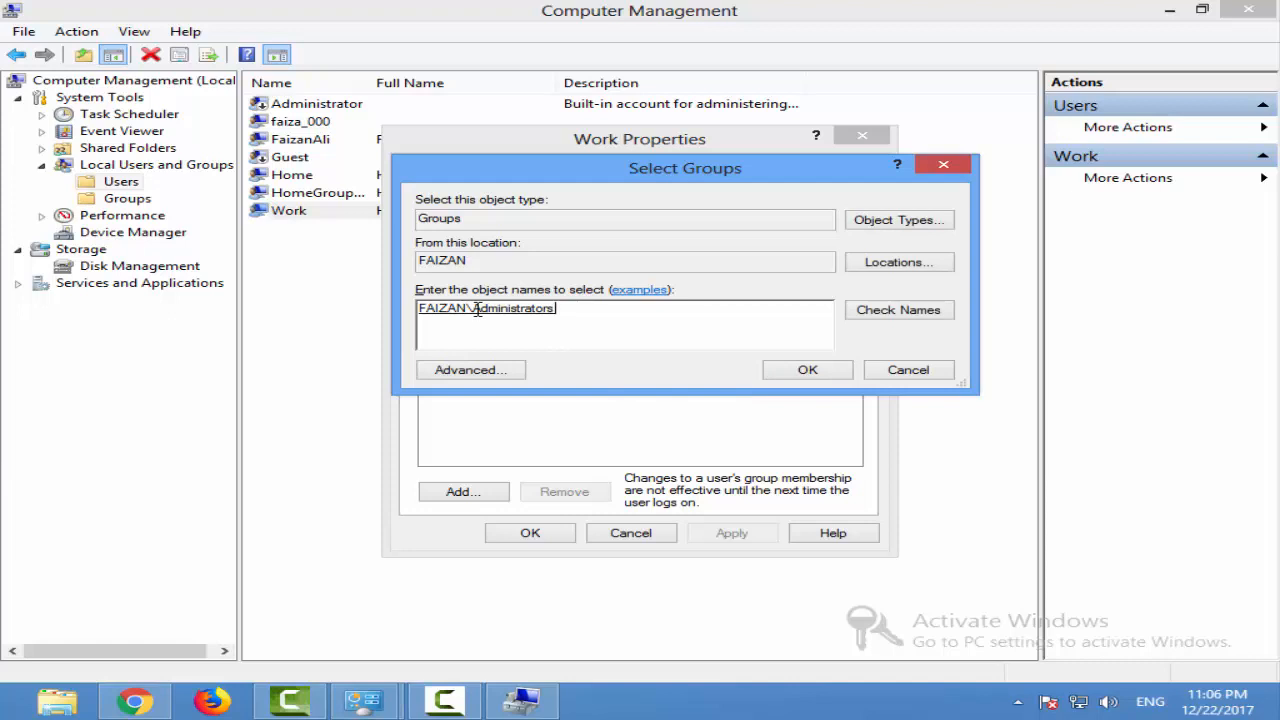
Check the Administrators group name, add it to the Work user's memberships and apply the change
left_click_drag(478, 310, 636, 322)
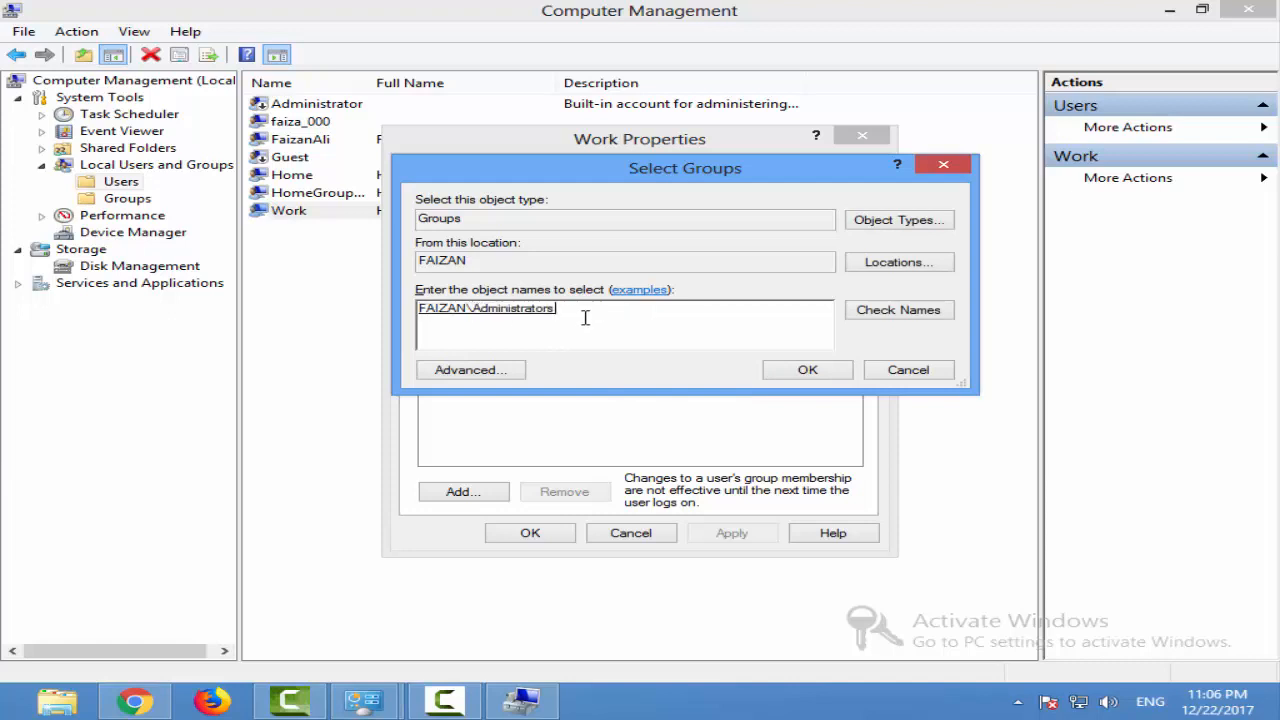
left_click(928, 311)
left_click(808, 369)
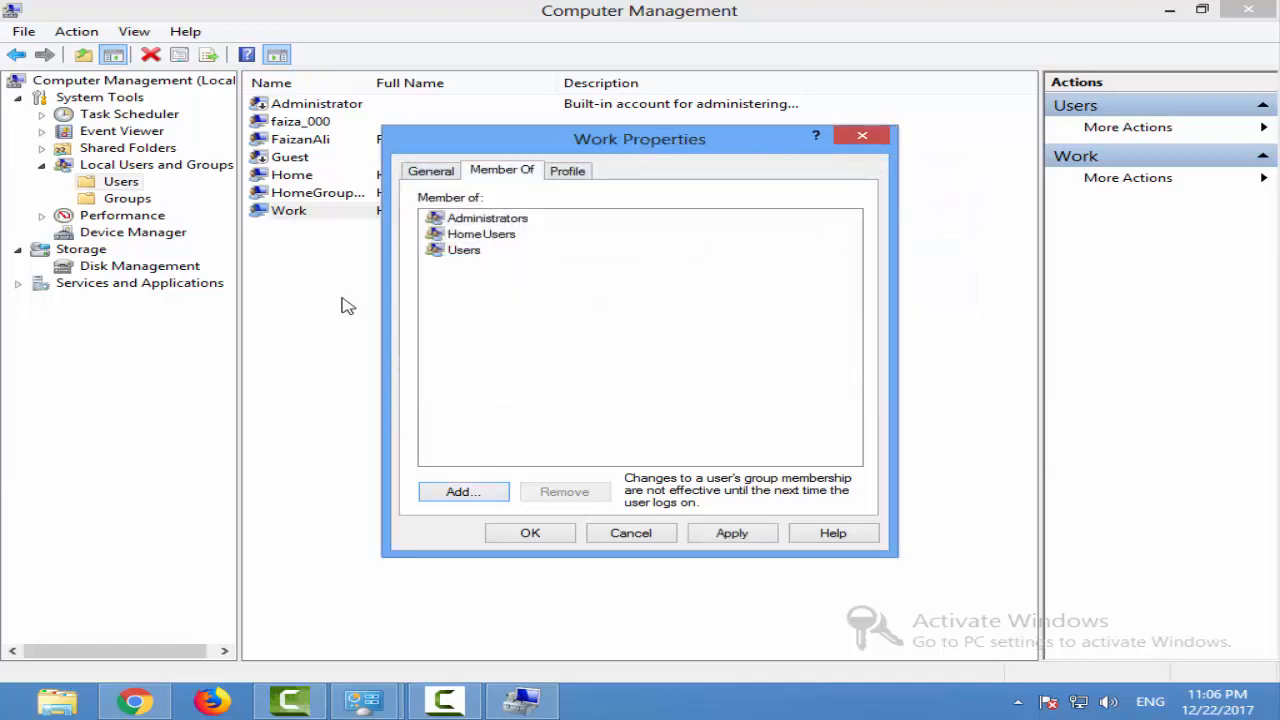
left_click(488, 218)
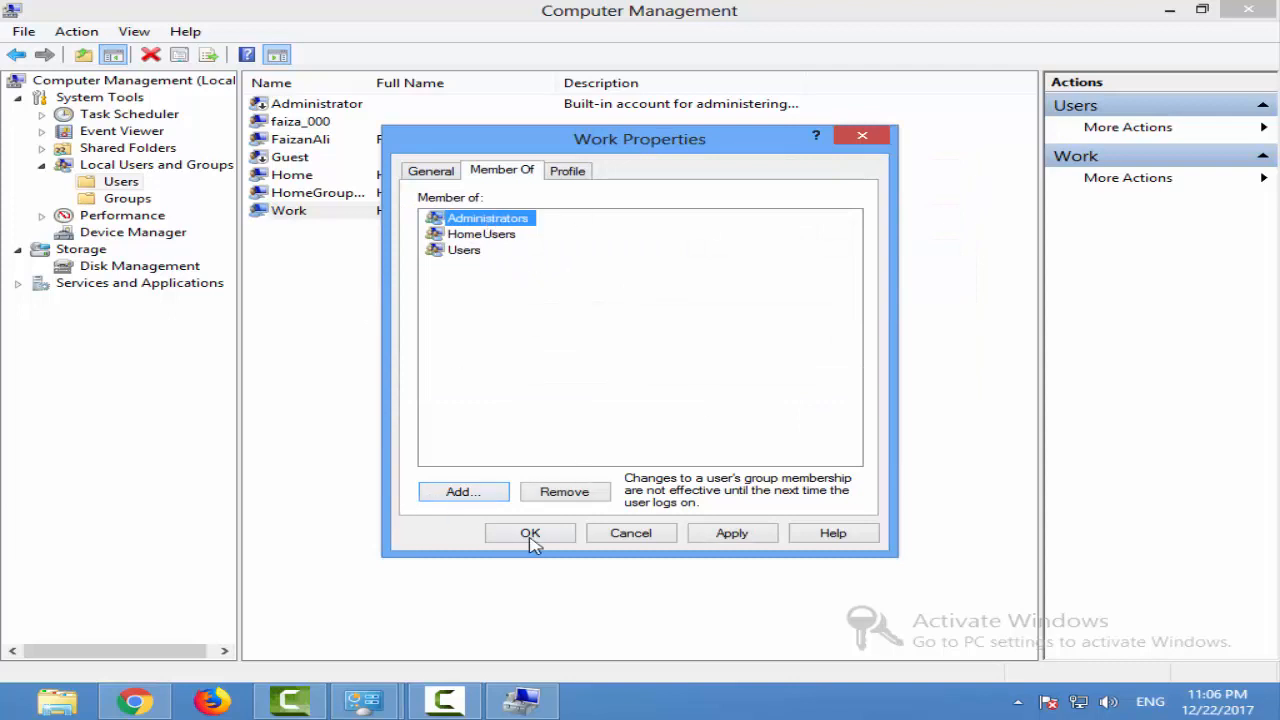
left_click(729, 535)
Remove the Administrators group from the Work user's memberships
left_click(505, 222)
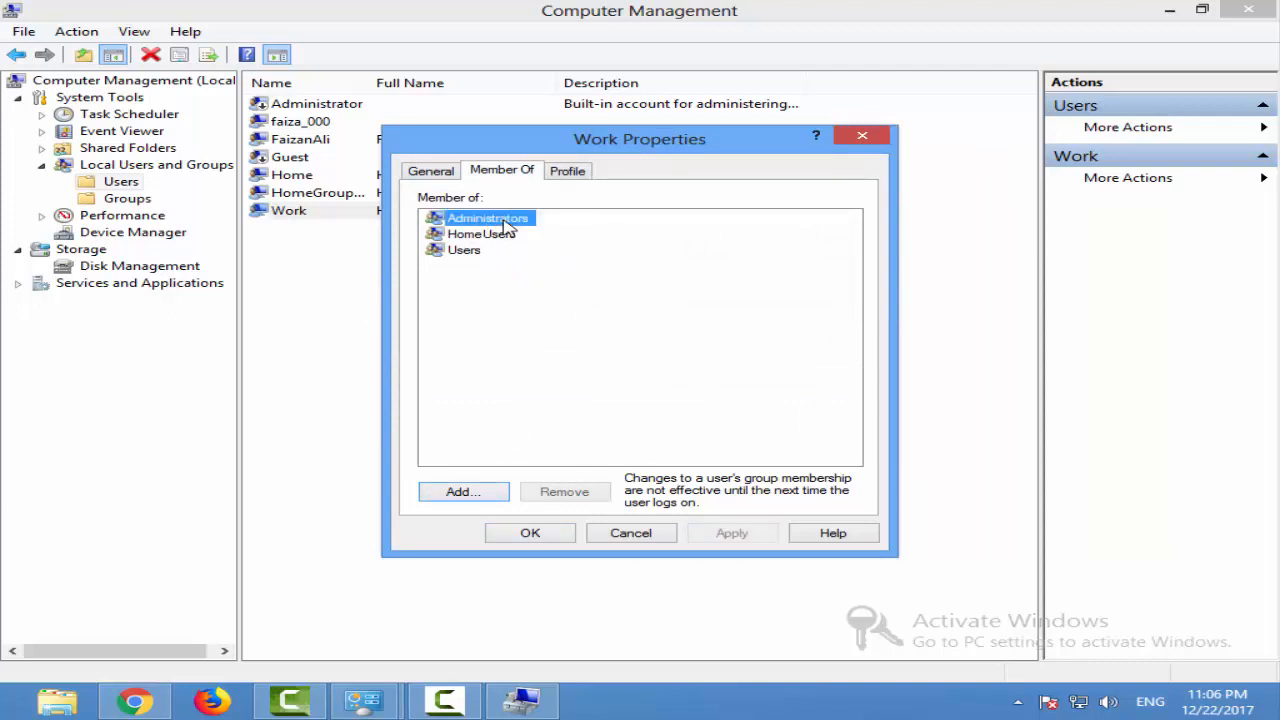
left_click(578, 497)
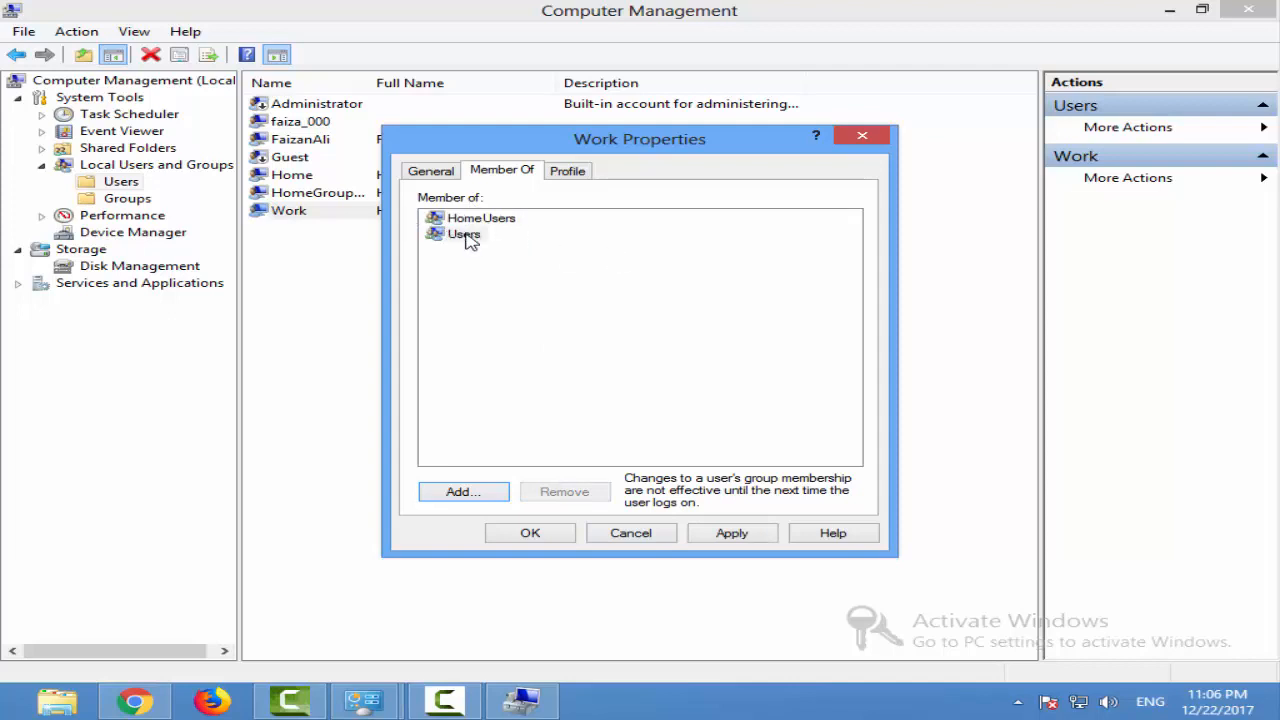
left_click(478, 234)
left_click(480, 220)
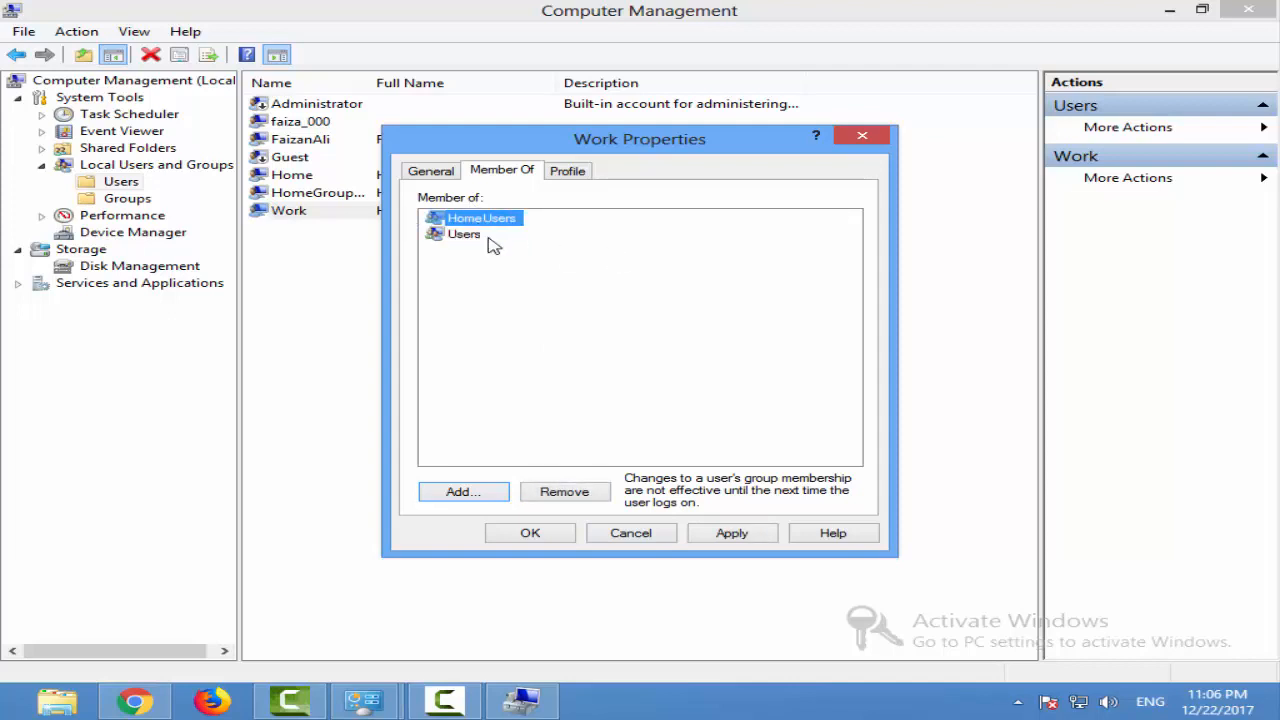
Review the Work user's profile and home folder settings, then apply the membership change and close the properties
left_click(567, 171)
left_click(486, 171)
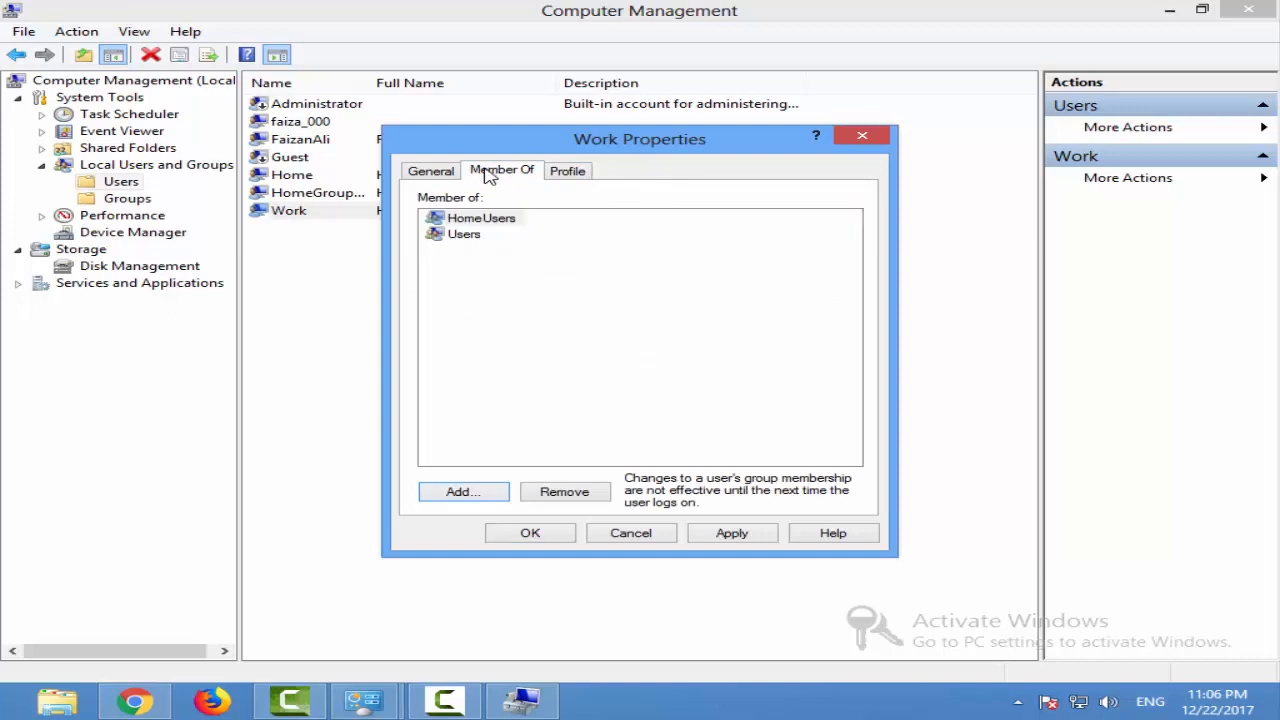
left_click(569, 174)
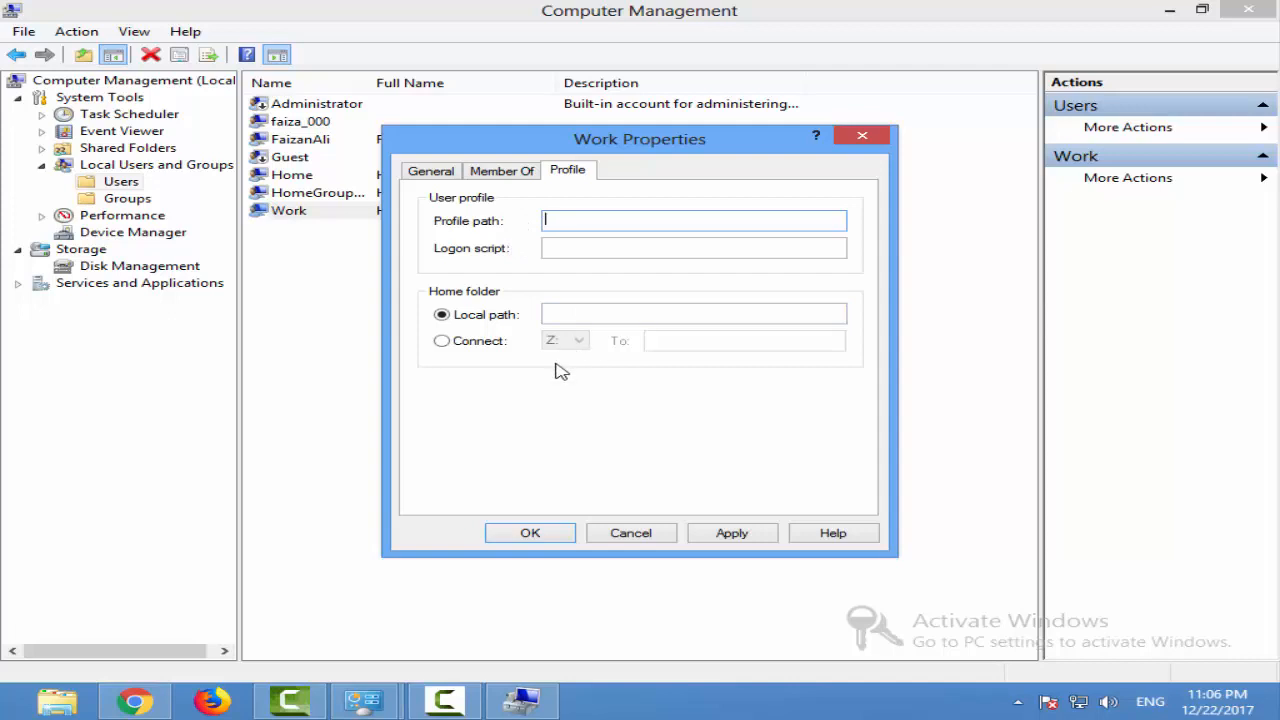
left_click(577, 314)
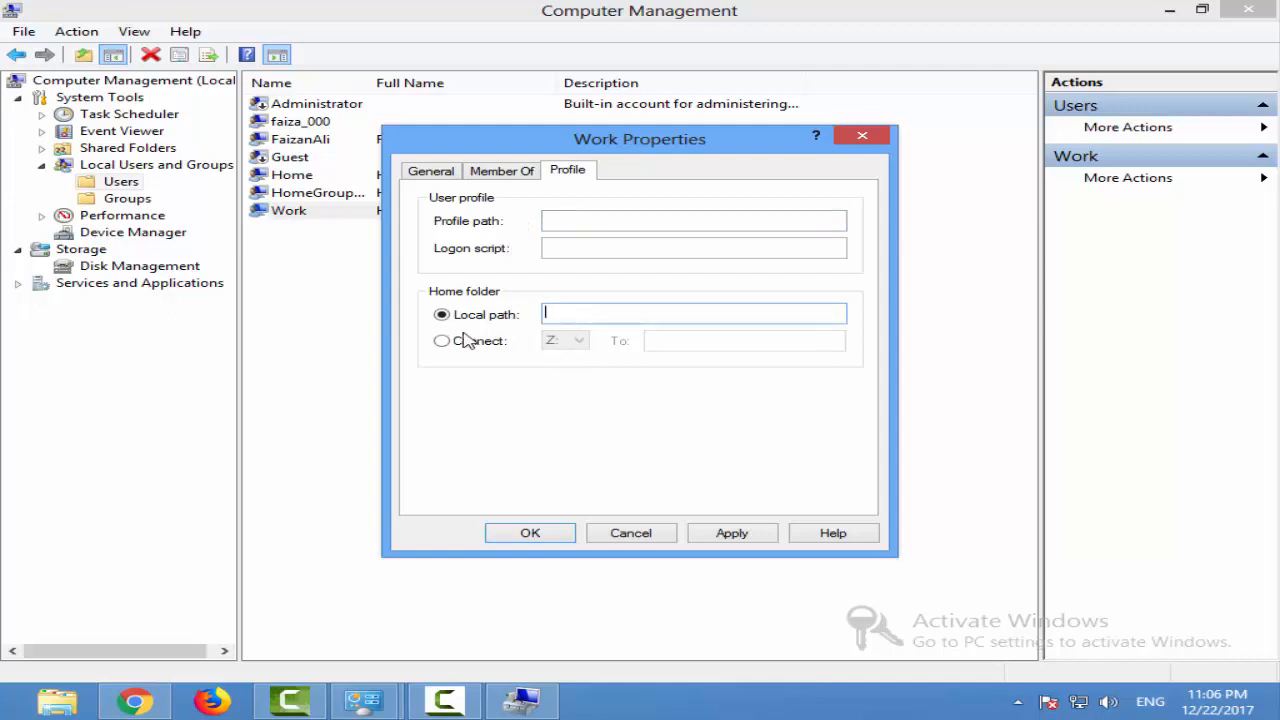
left_click(502, 171)
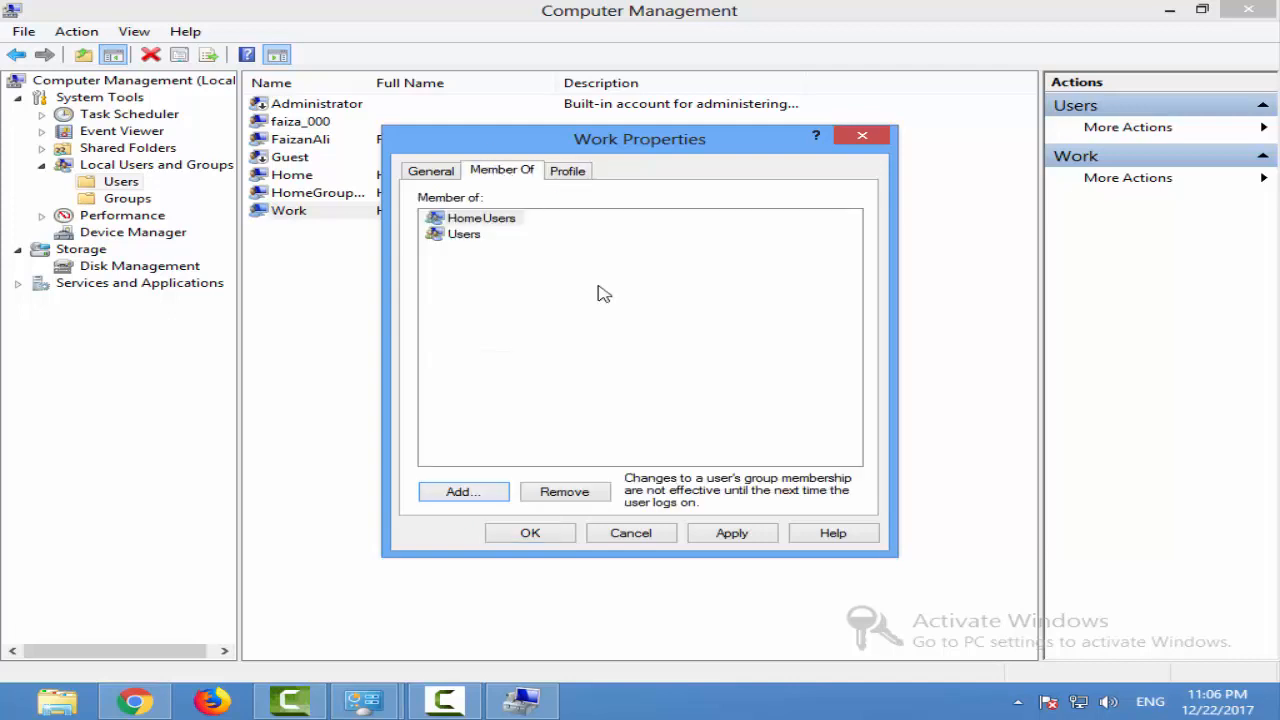
left_click(693, 532)
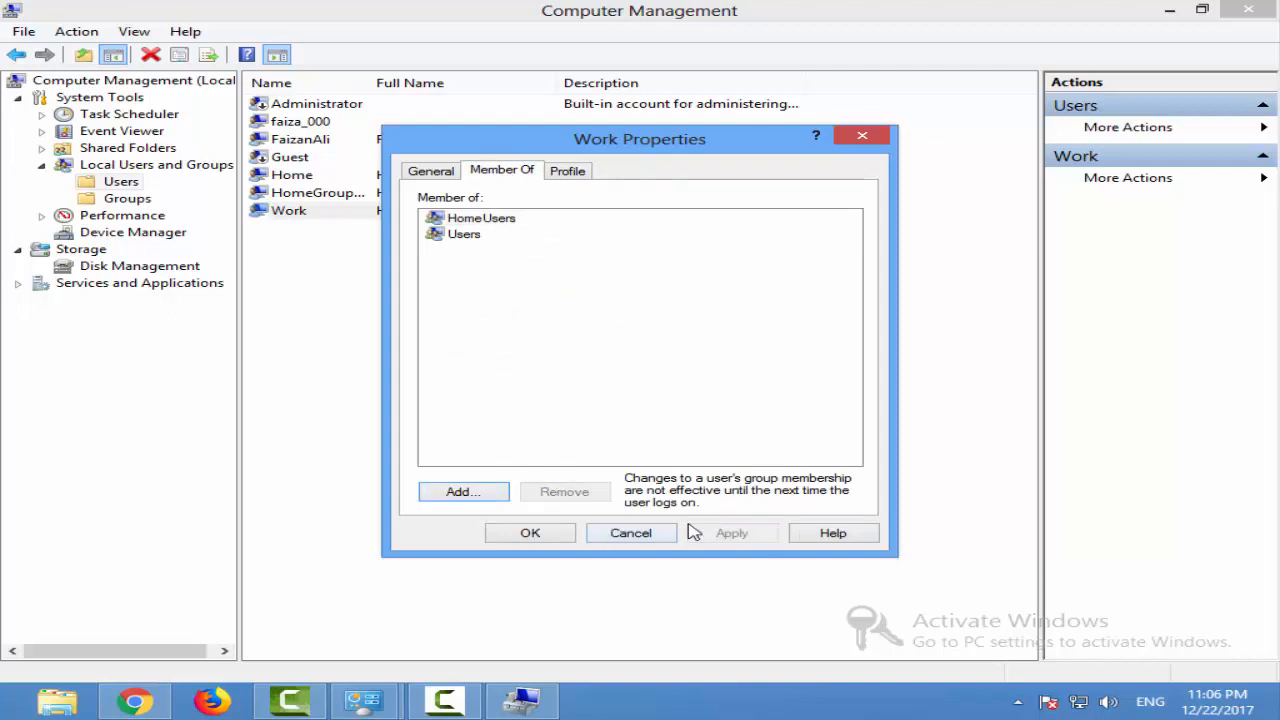
left_click(634, 538)
left_click(374, 211)
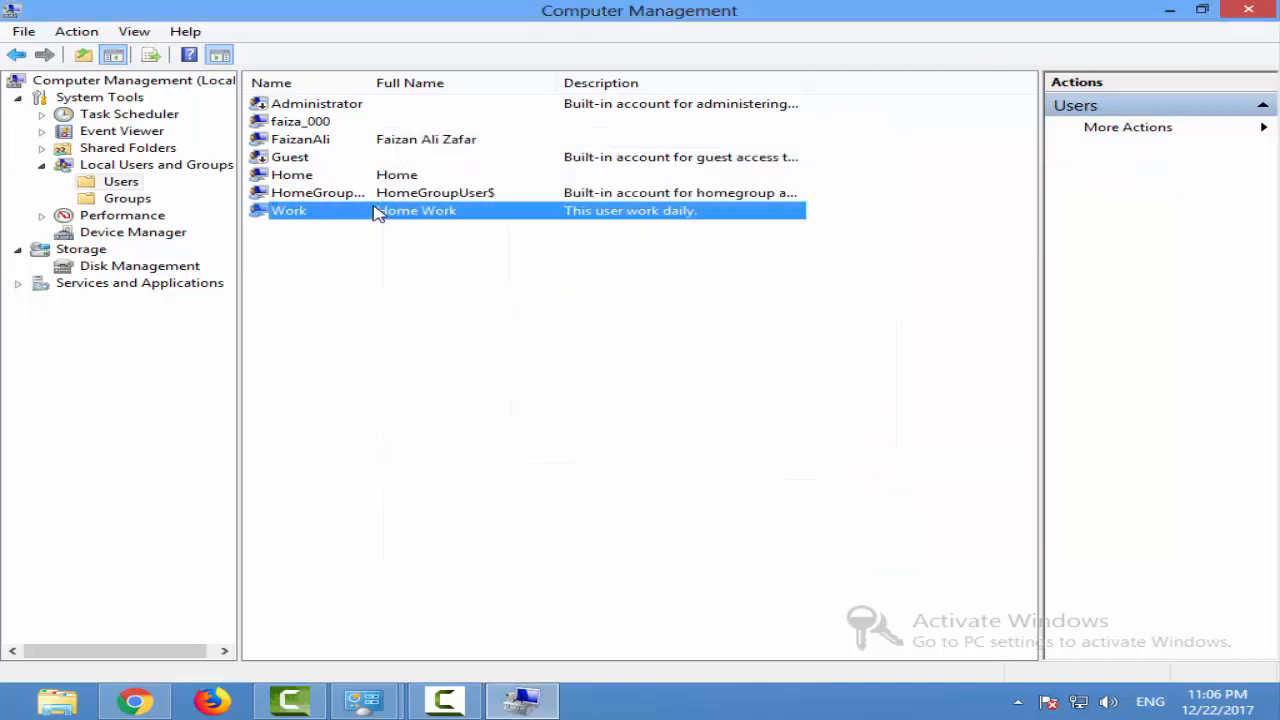
right_click(277, 213)
left_click(445, 206)
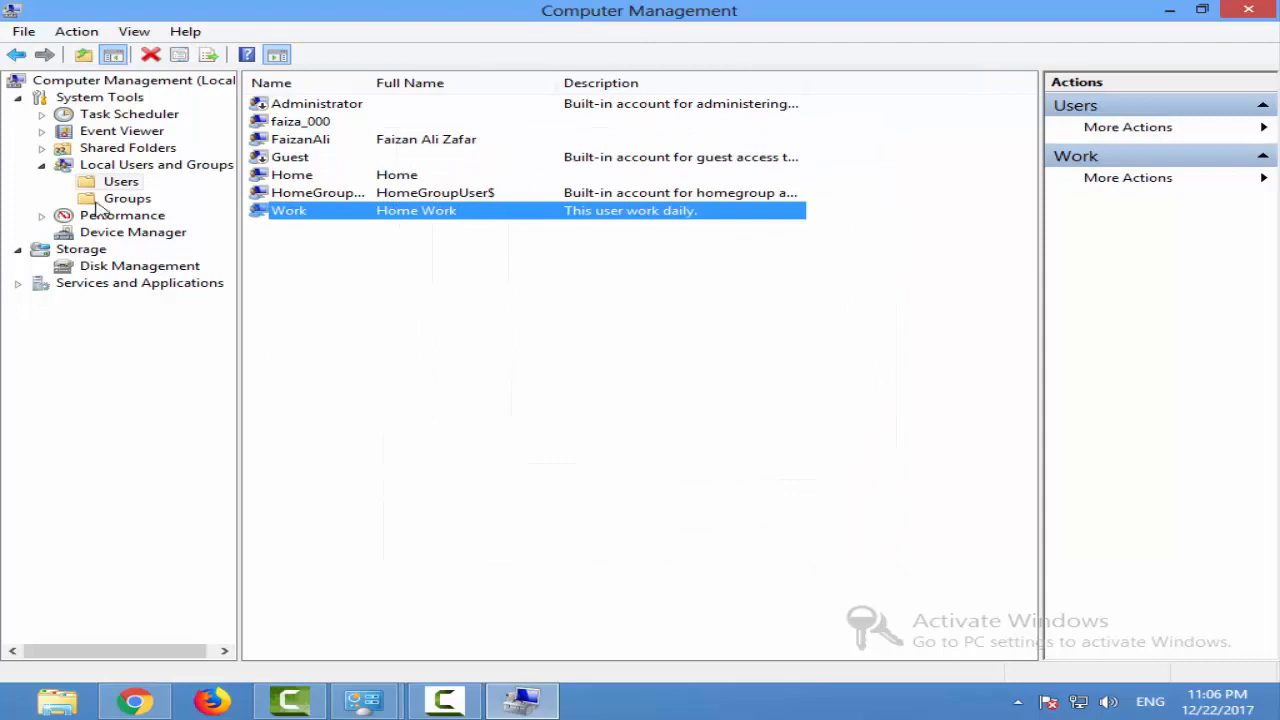
Start a new local group in the Groups folder, naming it StudentWork and entering a description
left_click(127, 198)
right_click(118, 201)
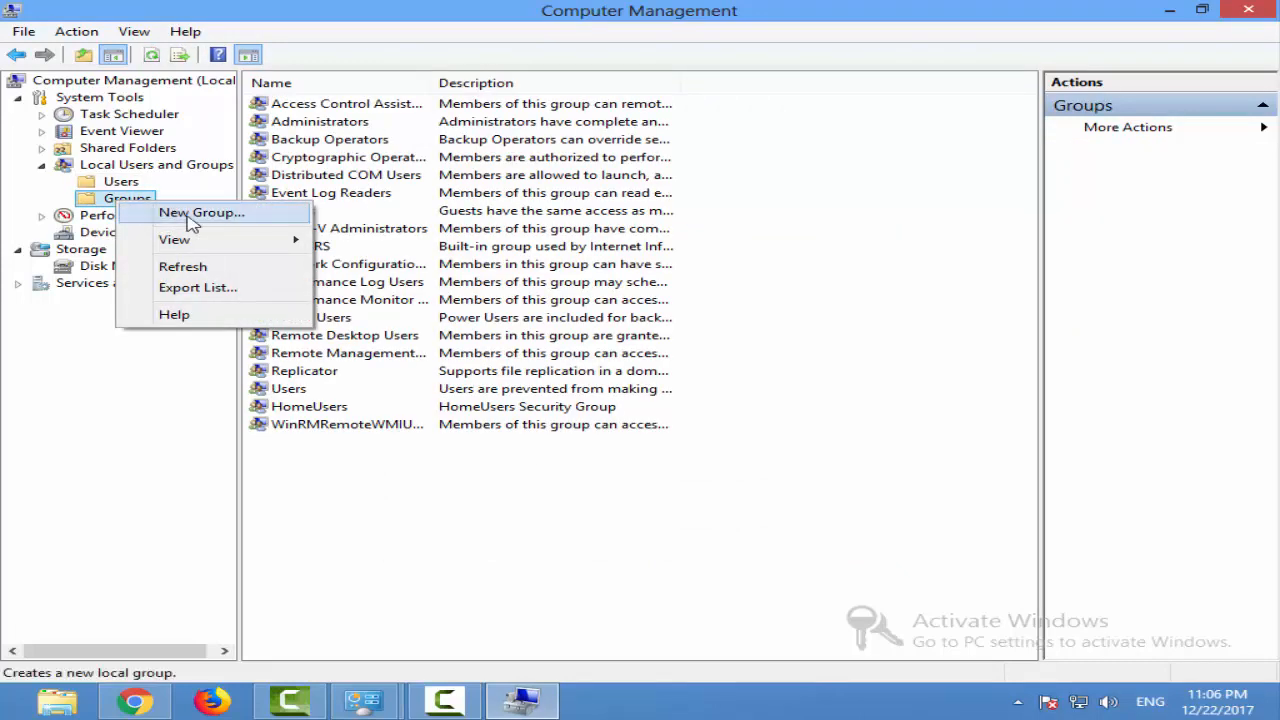
left_click(193, 215)
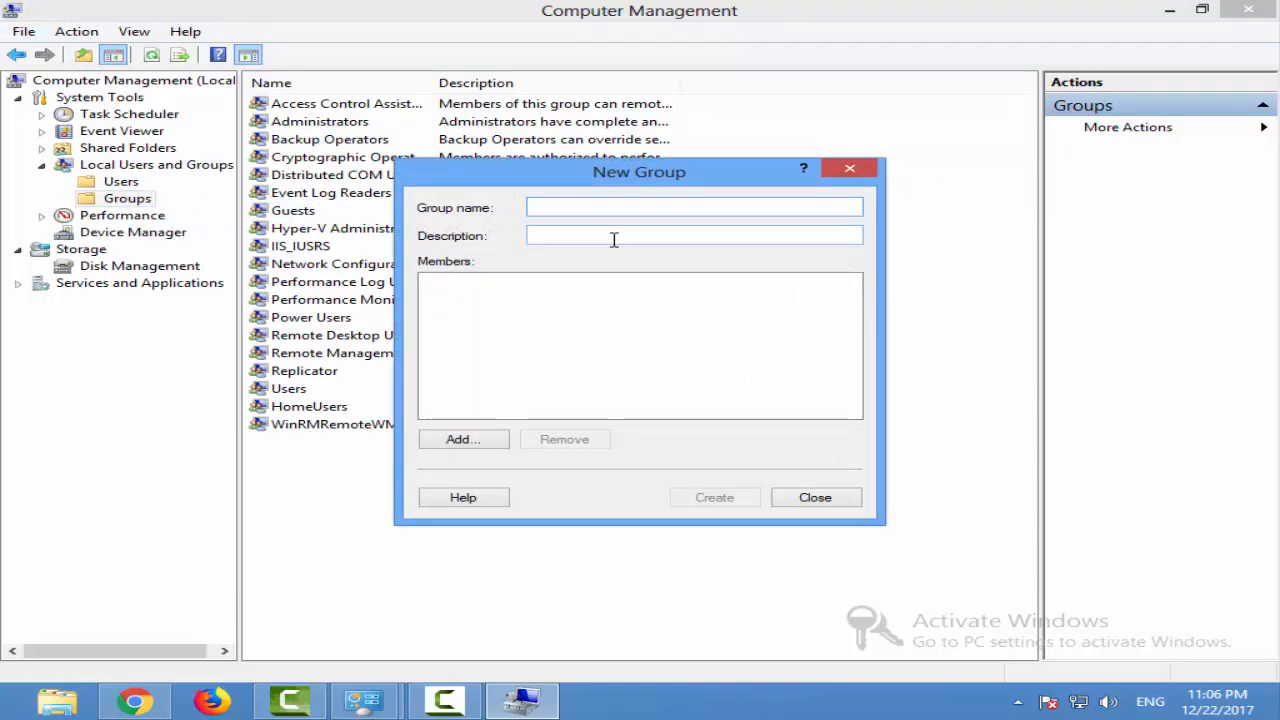
type("StudentWork")
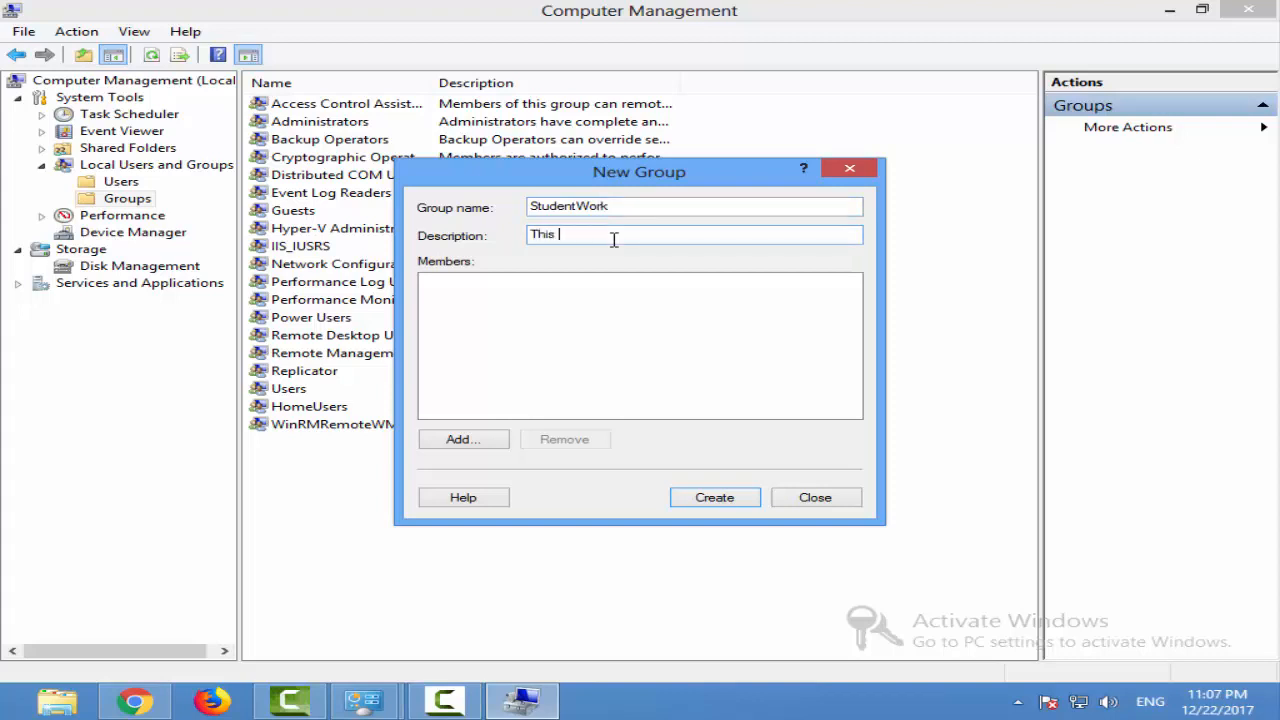
type("Group Control Student.")
Open the advanced user search for the StudentWork group's members and list all available accounts
left_click(450, 443)
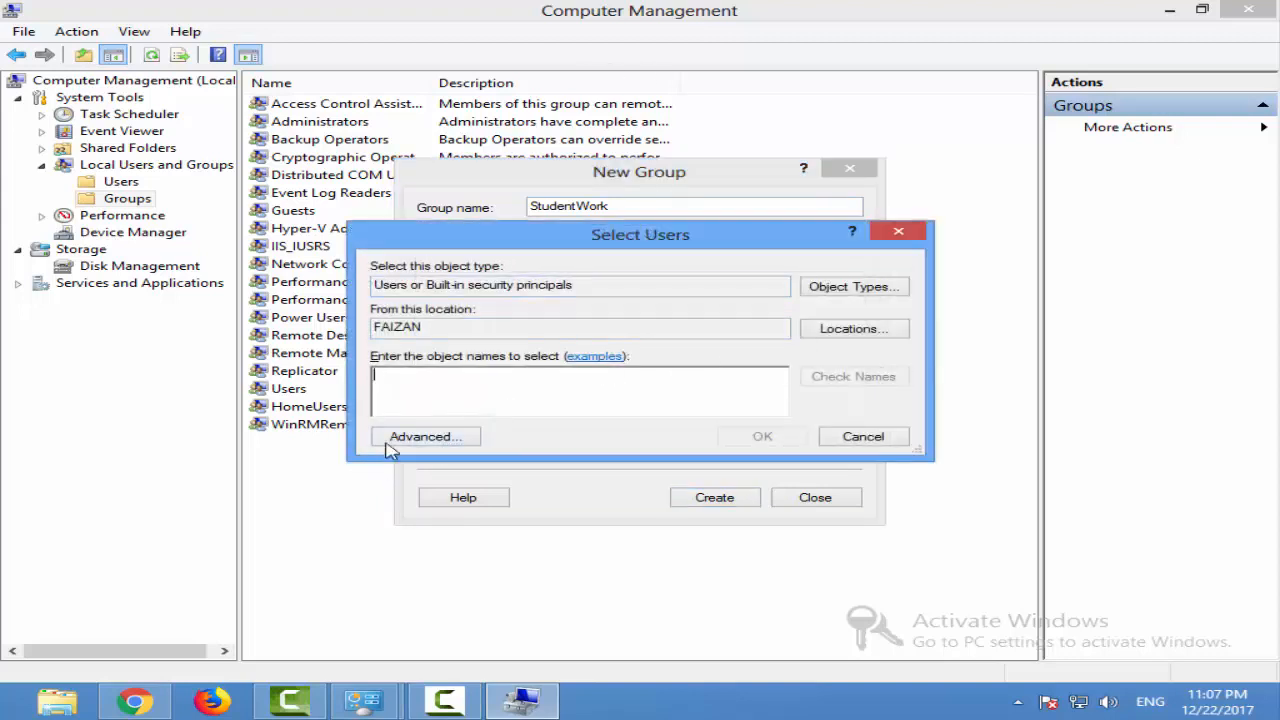
left_click(899, 233)
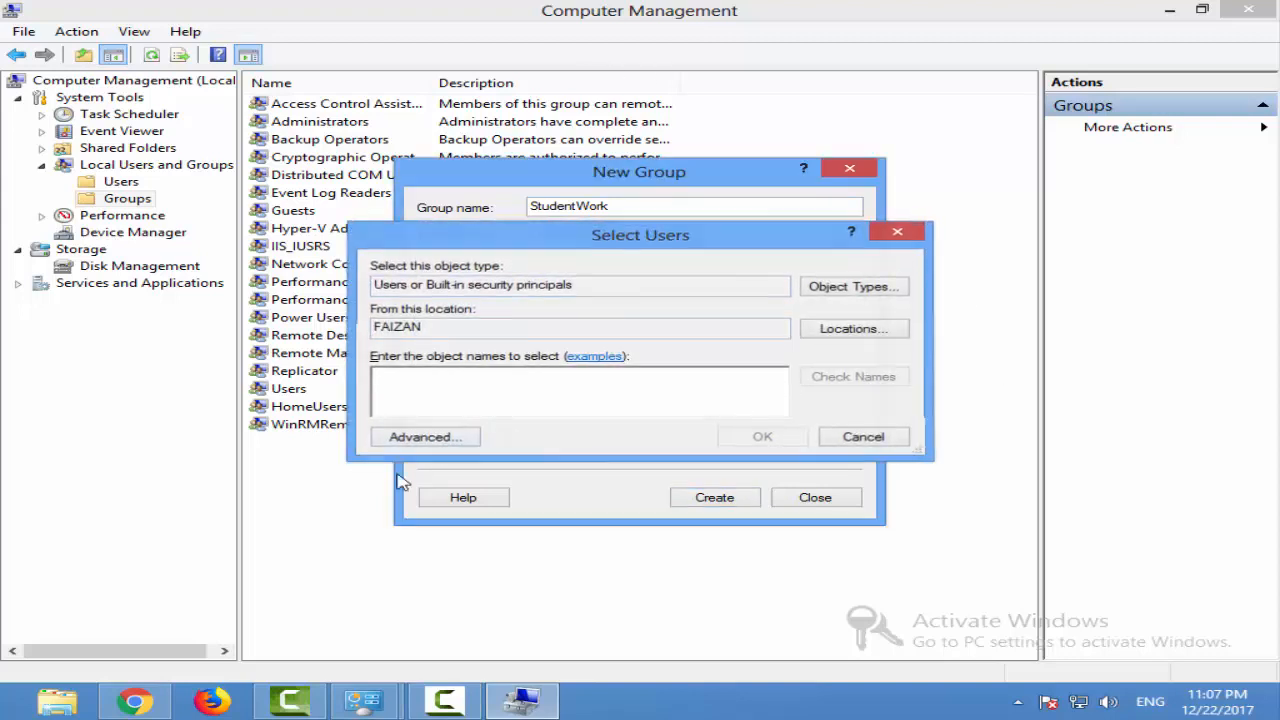
left_click(493, 452)
left_click(437, 441)
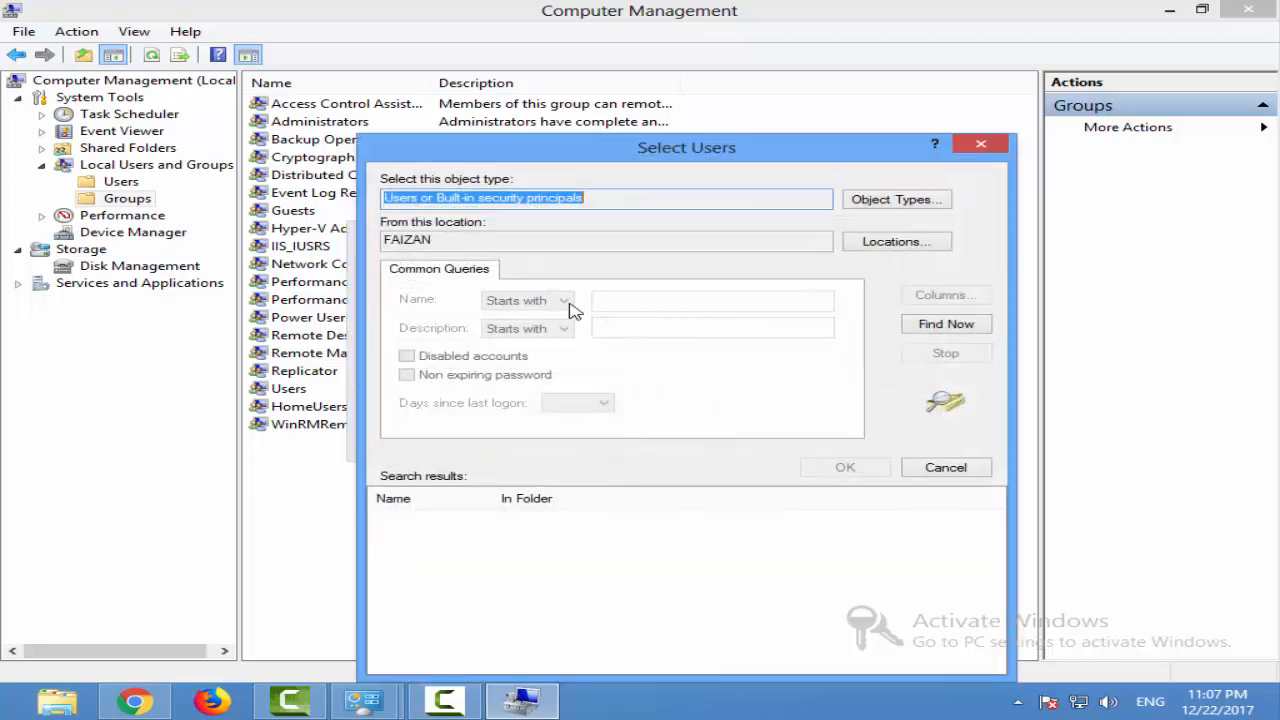
left_click(985, 146)
left_click(452, 437)
left_click(945, 326)
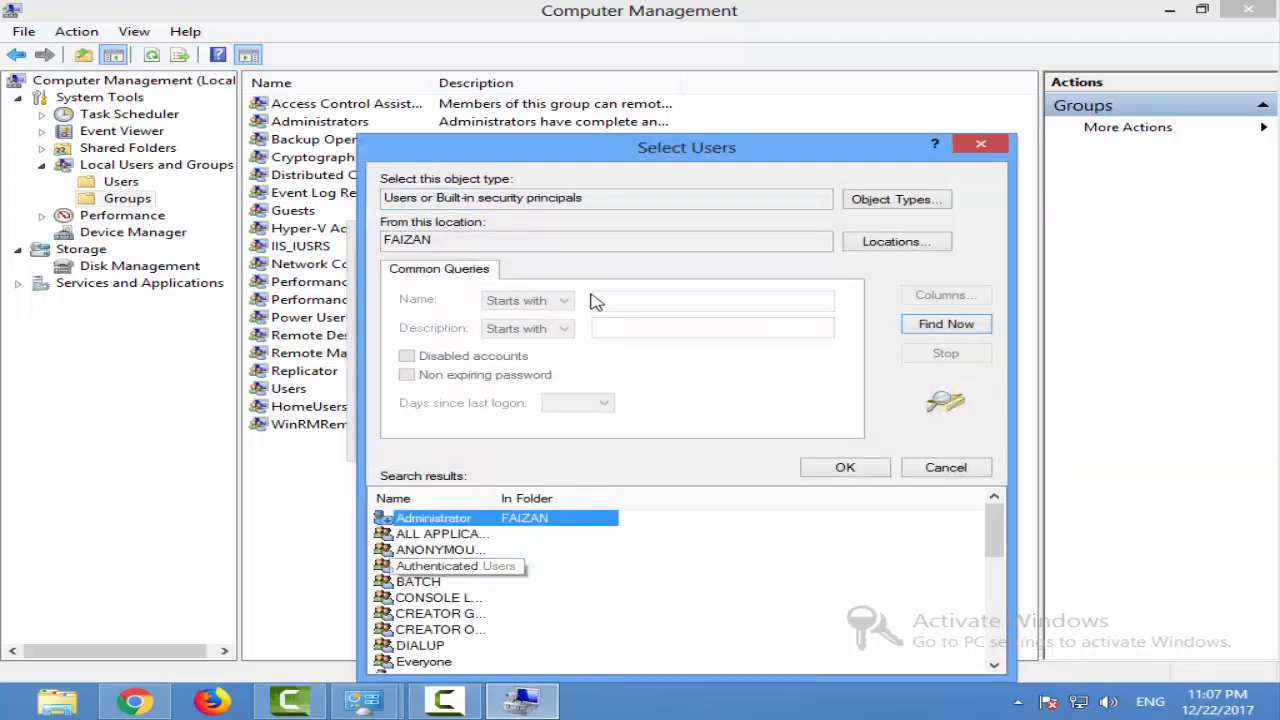
Choose the Work account from the search results as the member for the StudentWork group
left_click_drag(555, 160, 569, 91)
scroll(530, 540, "down", 4)
scroll(530, 540, "down", 3)
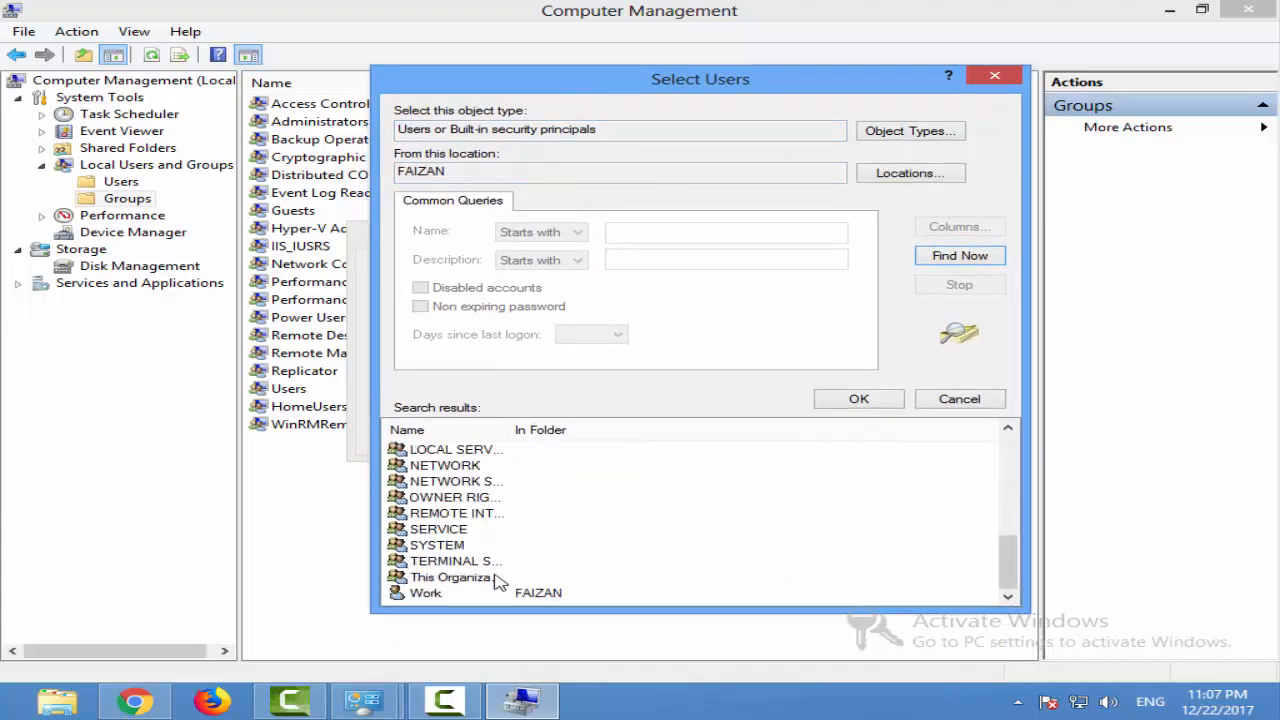
left_click(438, 594)
left_click(866, 402)
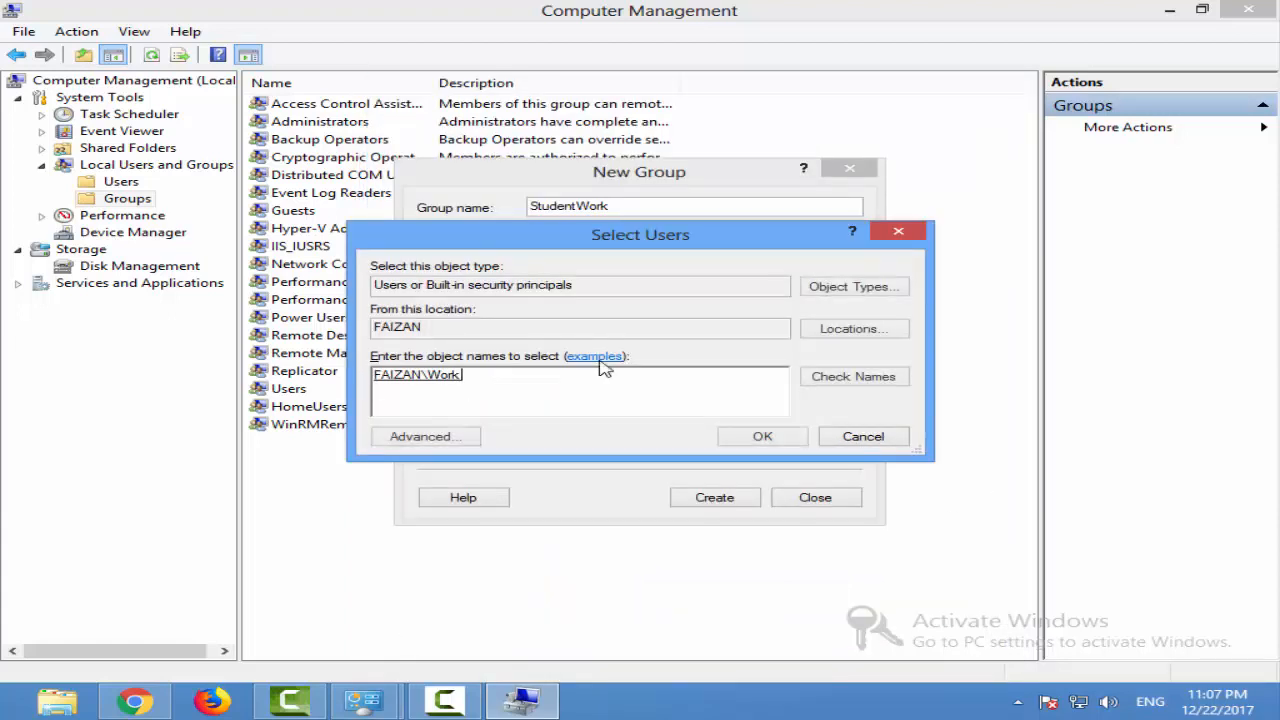
left_click_drag(457, 378, 250, 374)
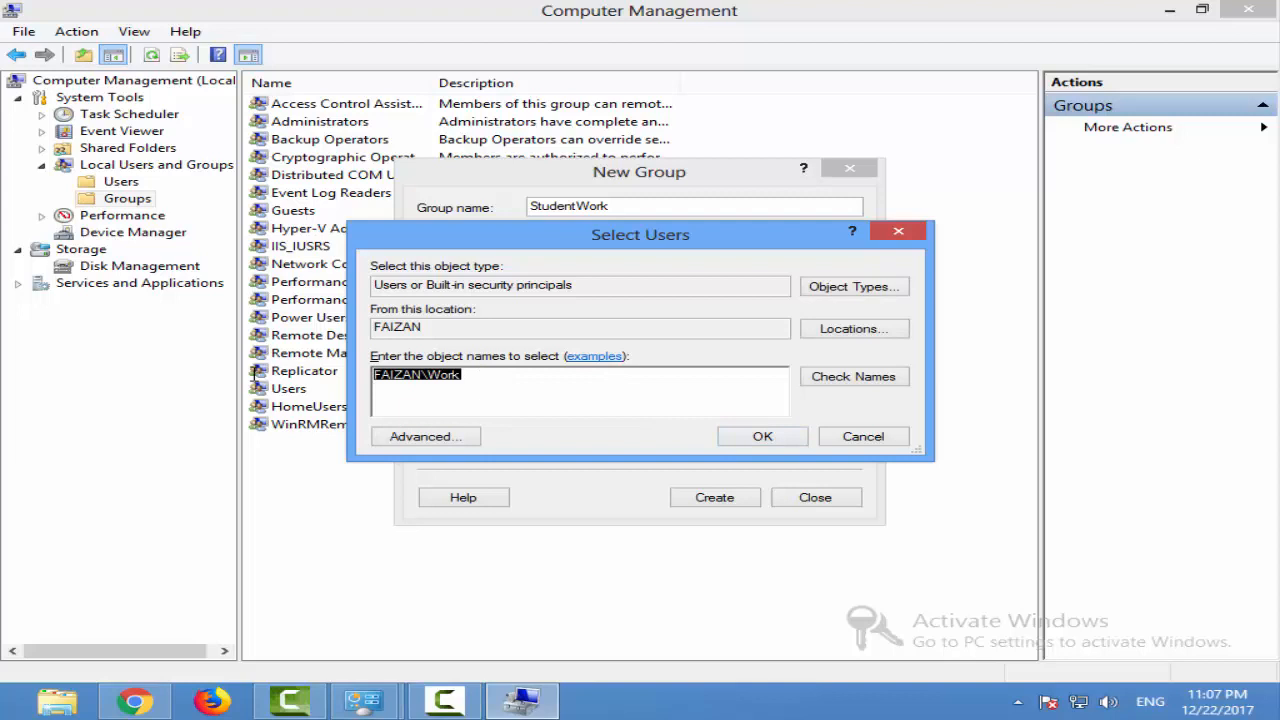
Confirm the Work account as a member, create the StudentWork group, and close the new group dialog
left_click(412, 327)
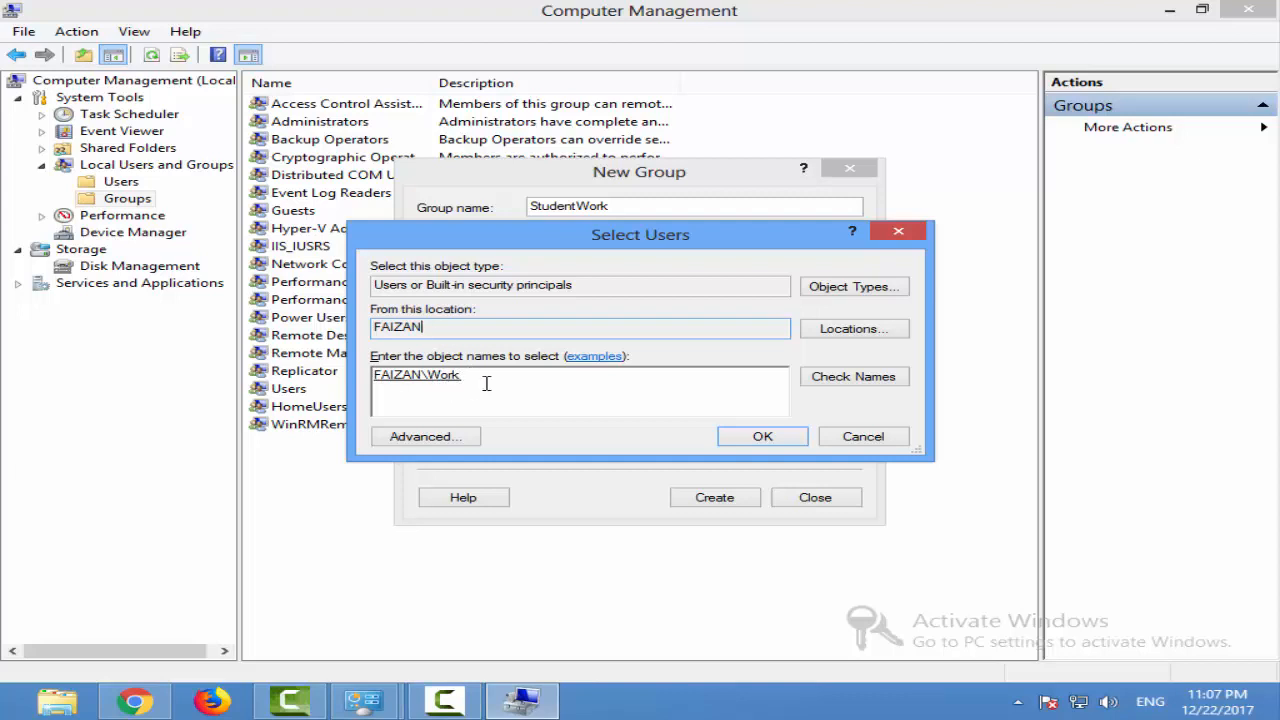
double_click(442, 382)
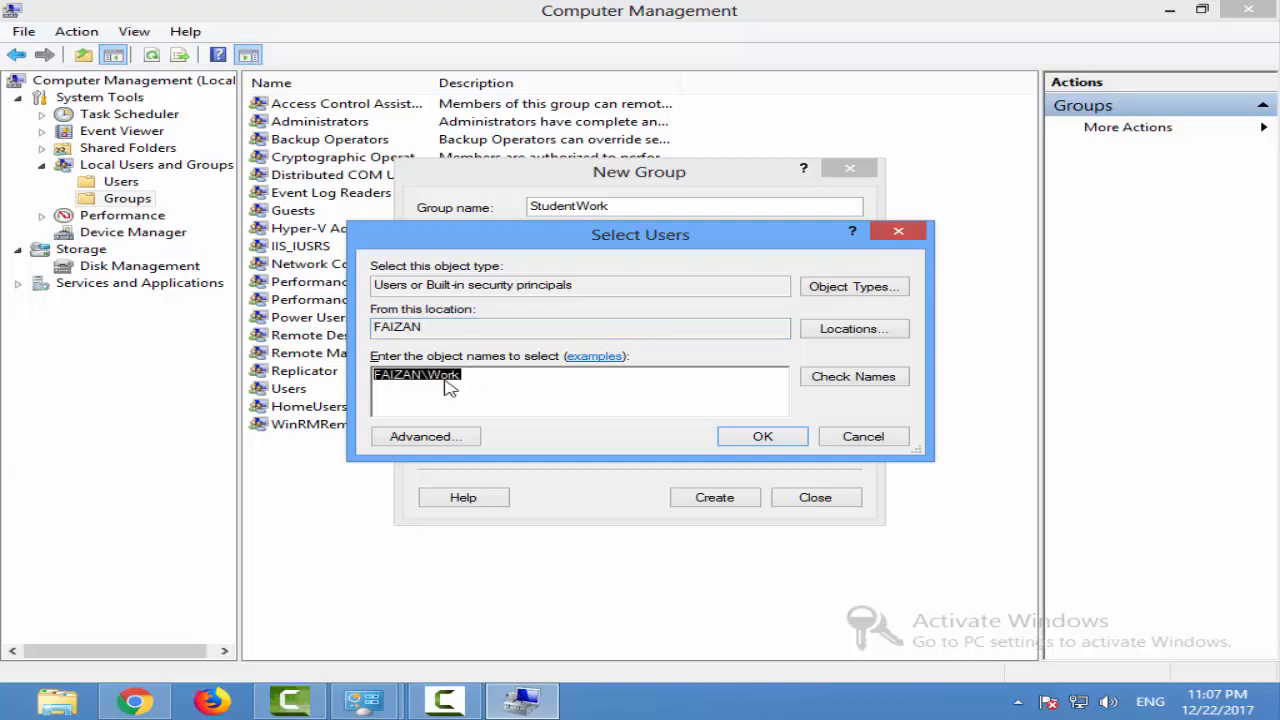
left_click(509, 381)
left_click(762, 437)
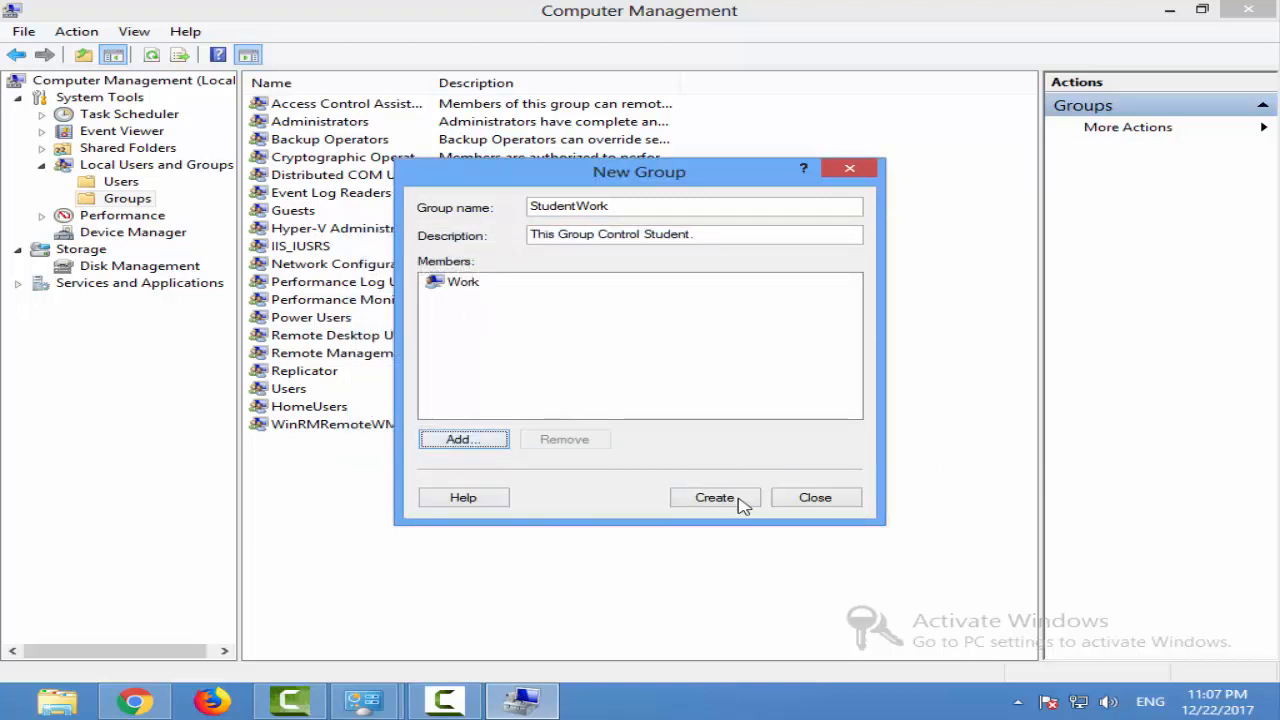
left_click(690, 500)
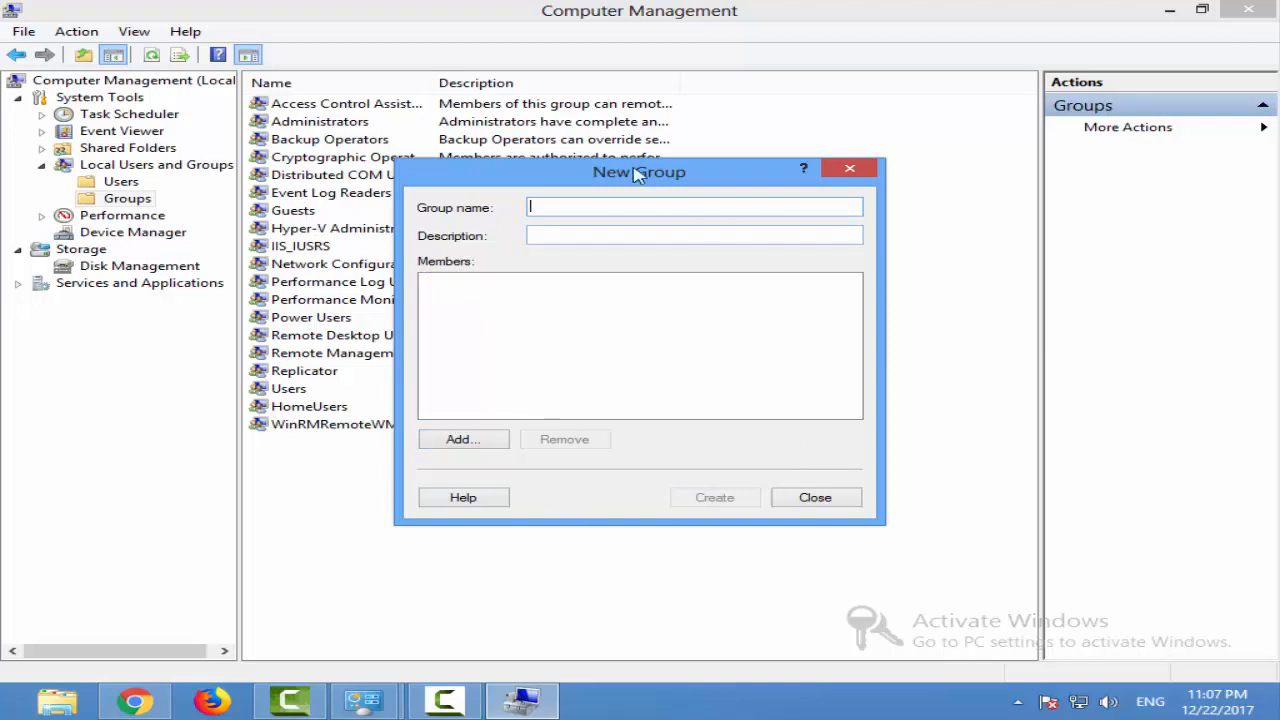
left_click(814, 497)
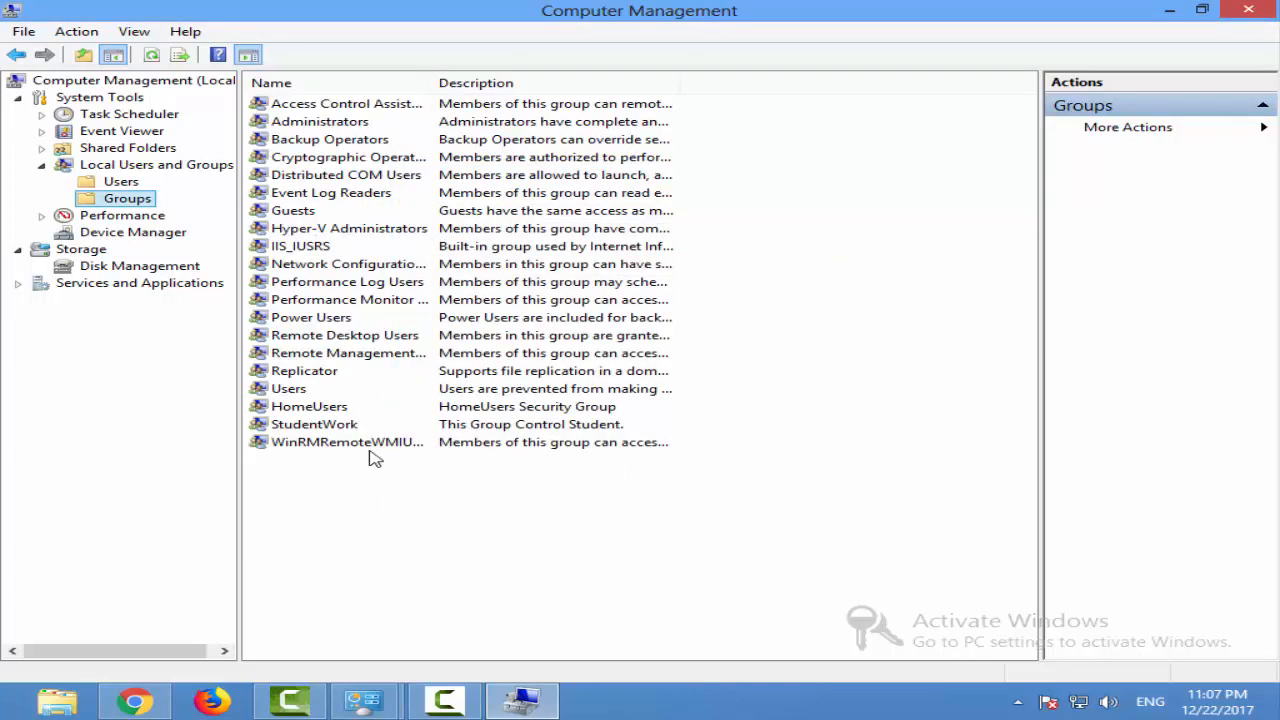
left_click(373, 427)
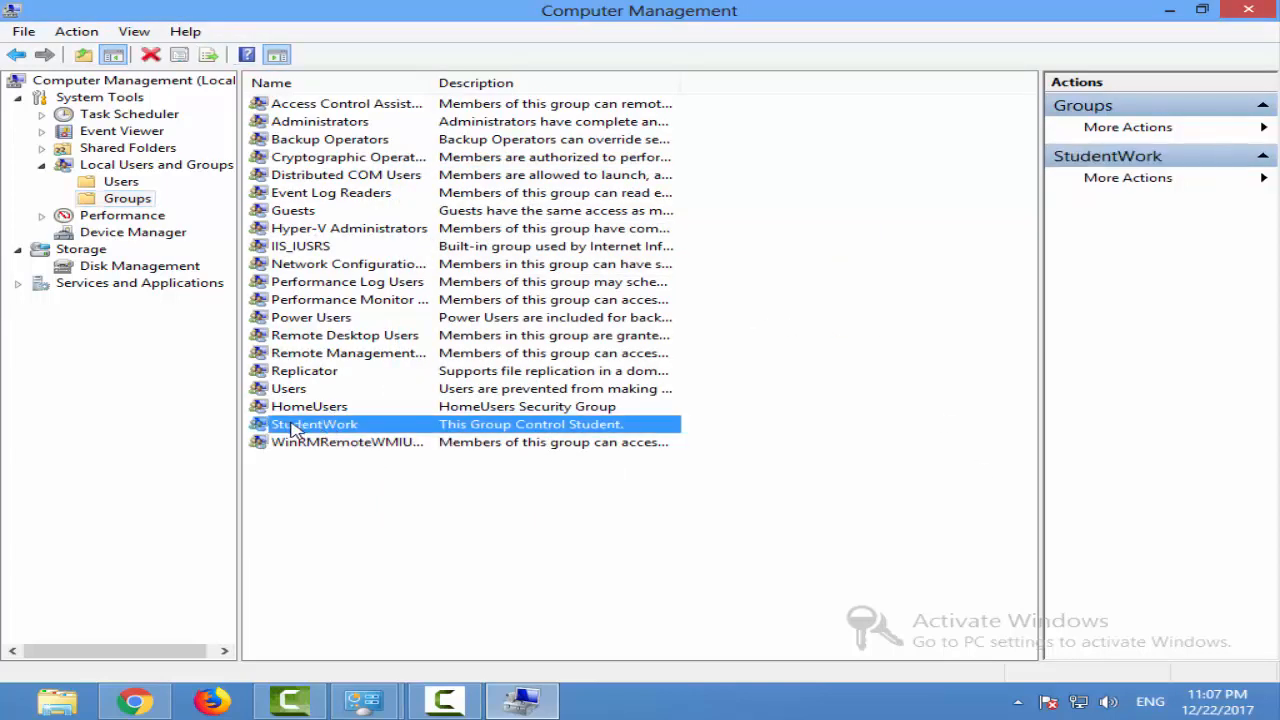
right_click(373, 433)
mouse_move(510, 470)
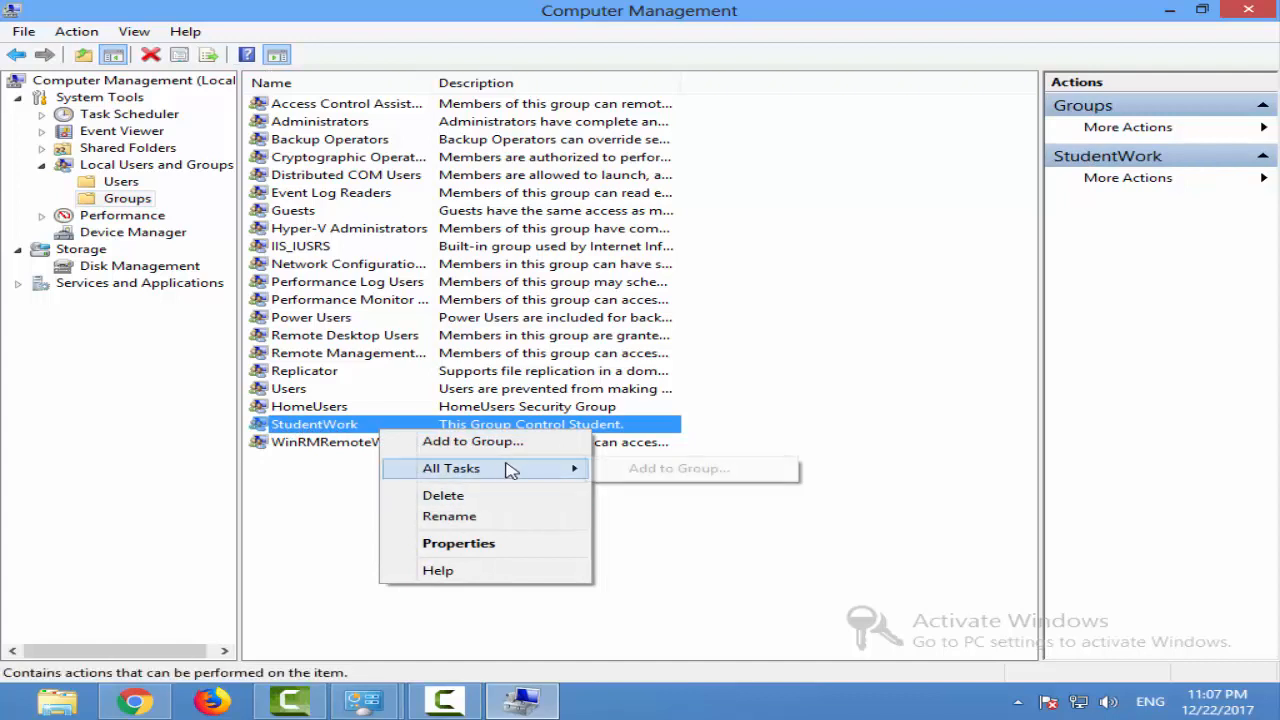
left_click(474, 518)
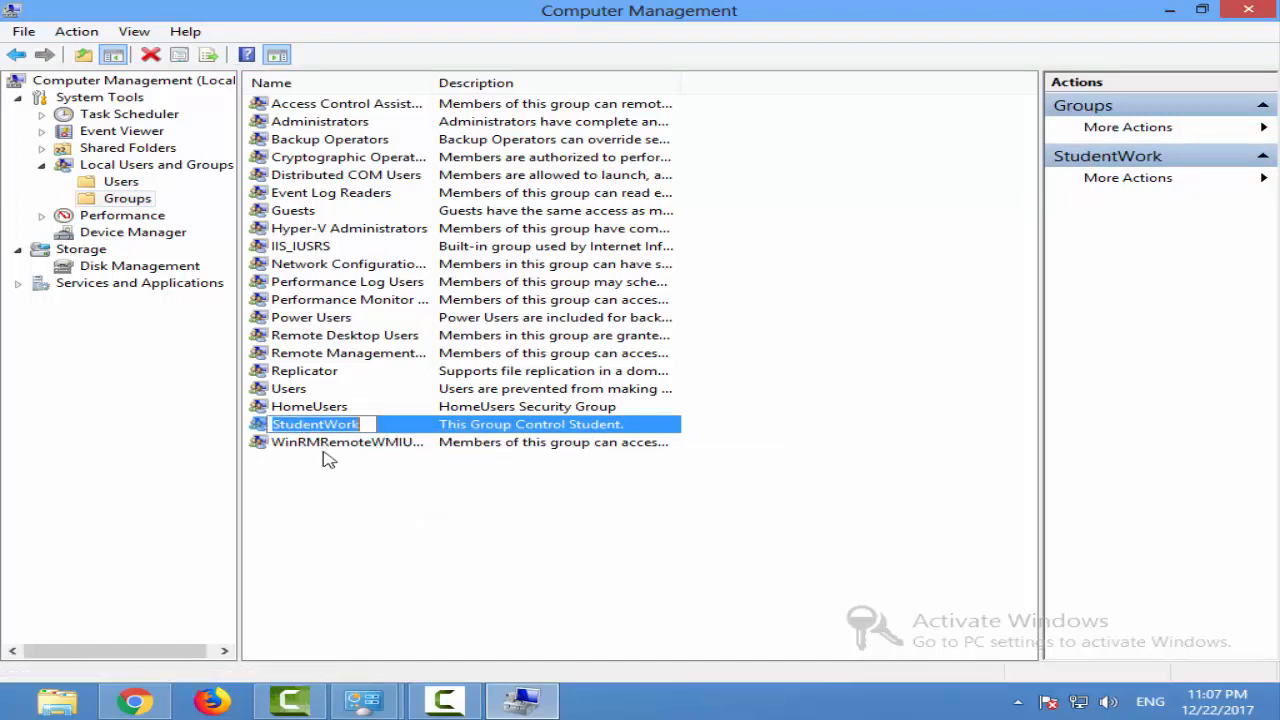
left_click(460, 431)
Review the StudentWork group's properties, including its description and members, and close them without changes
right_click(461, 433)
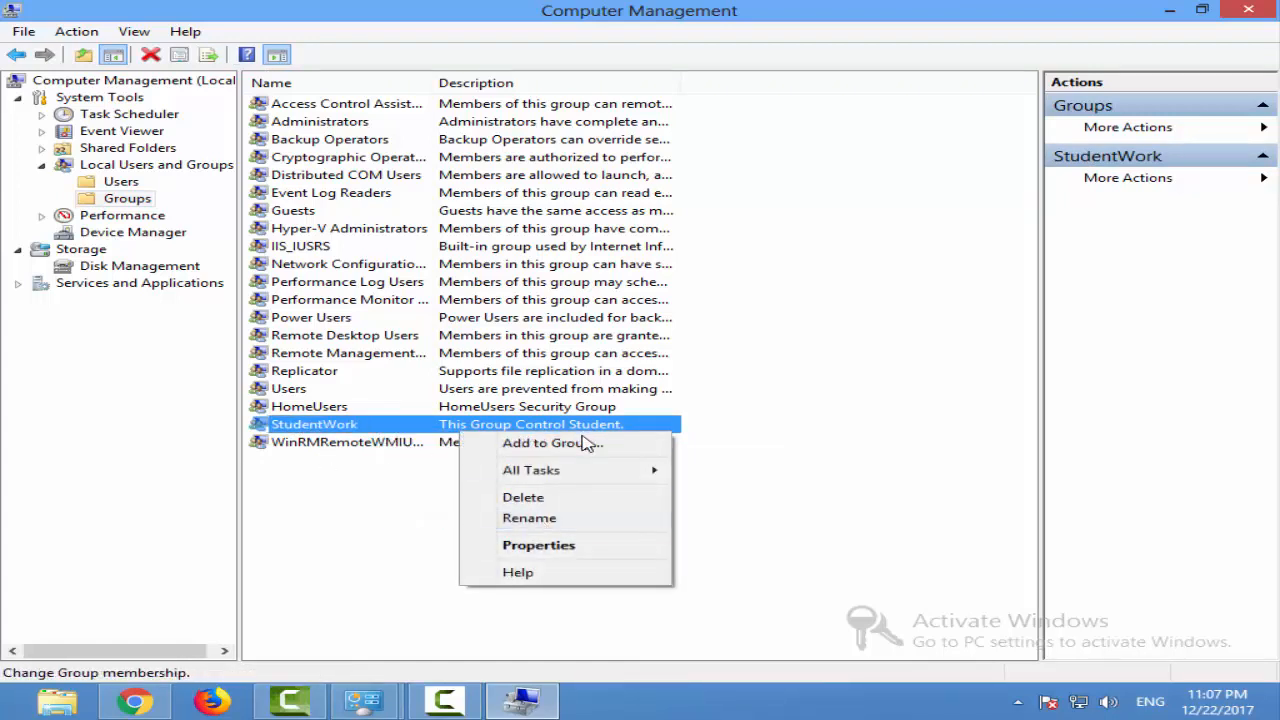
mouse_move(586, 478)
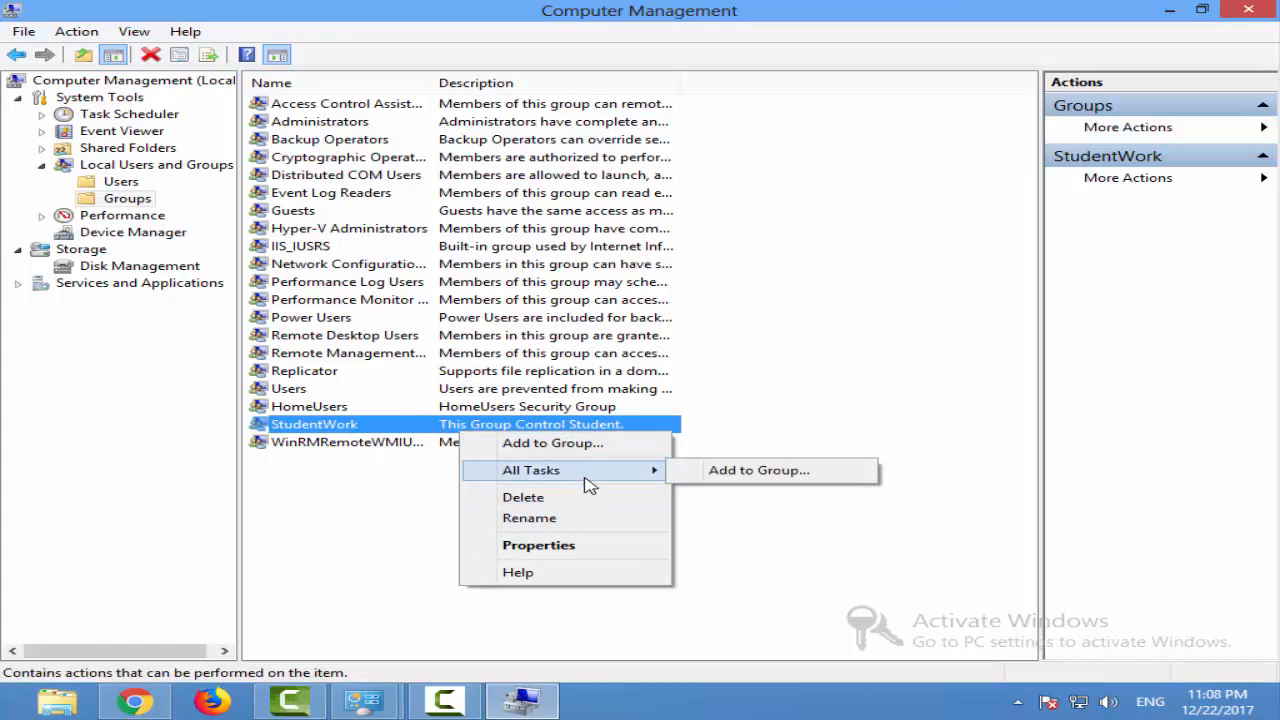
left_click(551, 546)
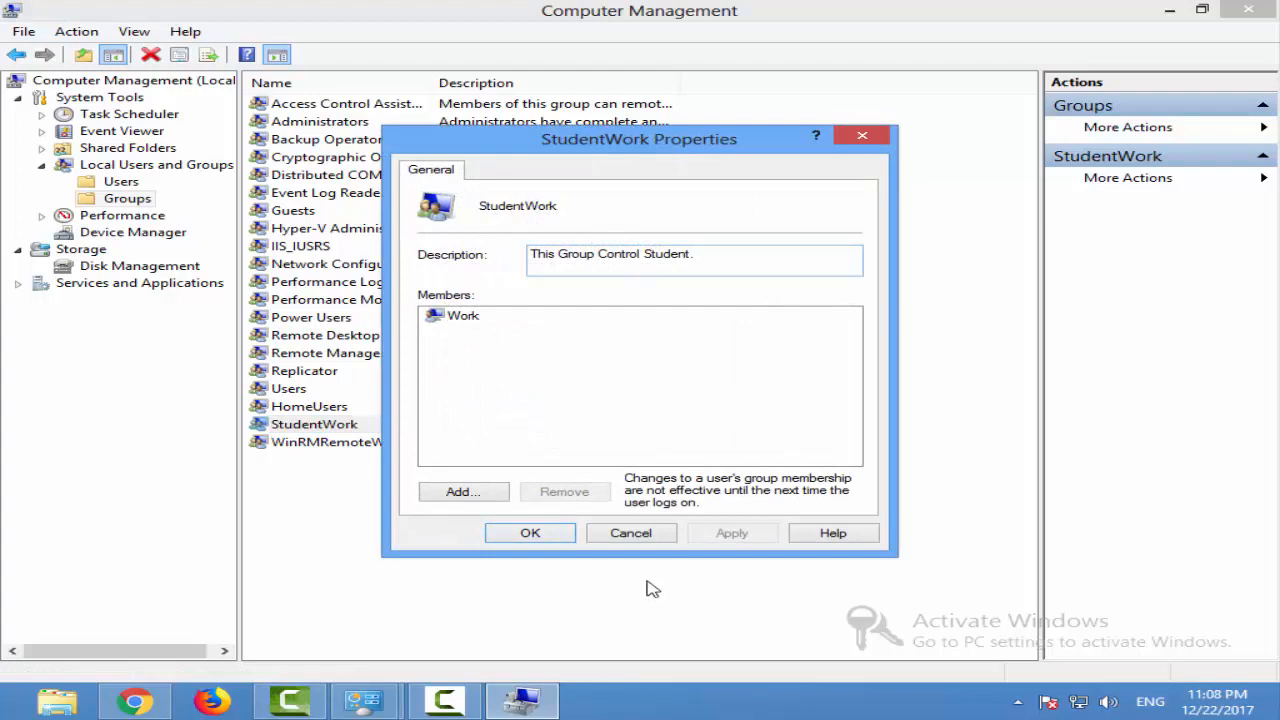
left_click(672, 533)
right_click(332, 427)
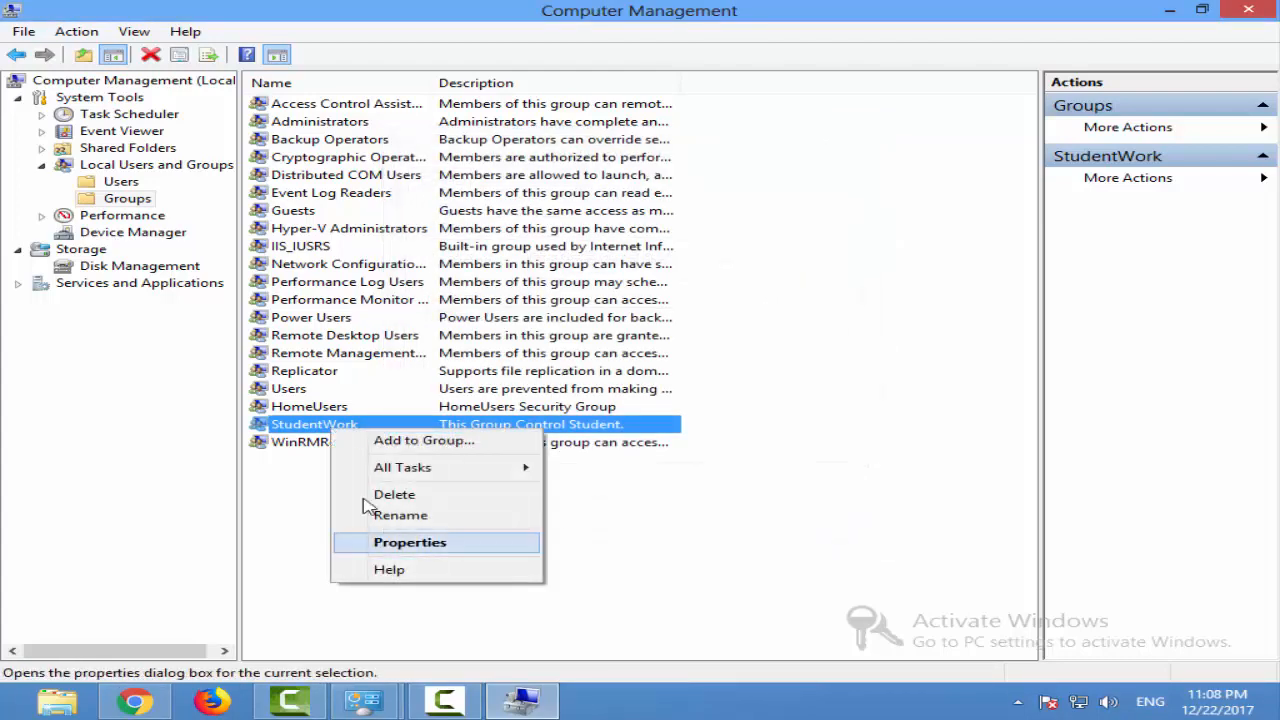
left_click(396, 494)
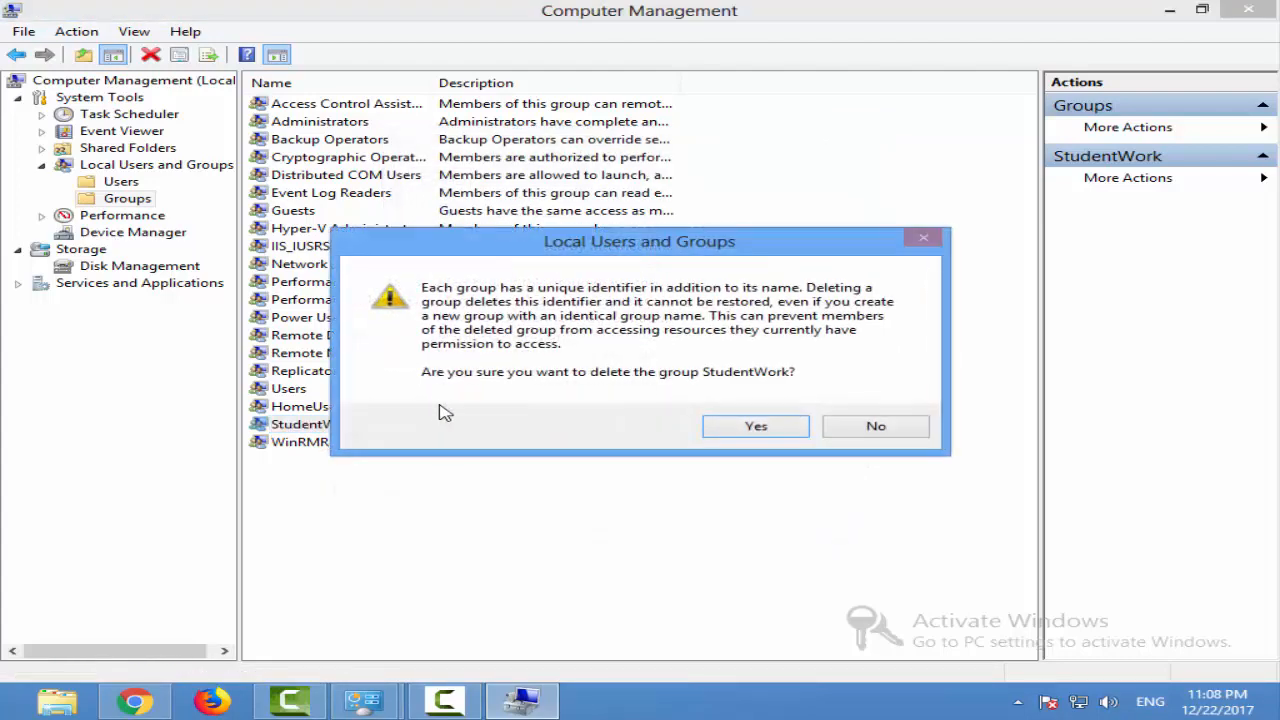
left_click(826, 429)
Delete the StudentWork group from the local groups and confirm the deletion
right_click(403, 428)
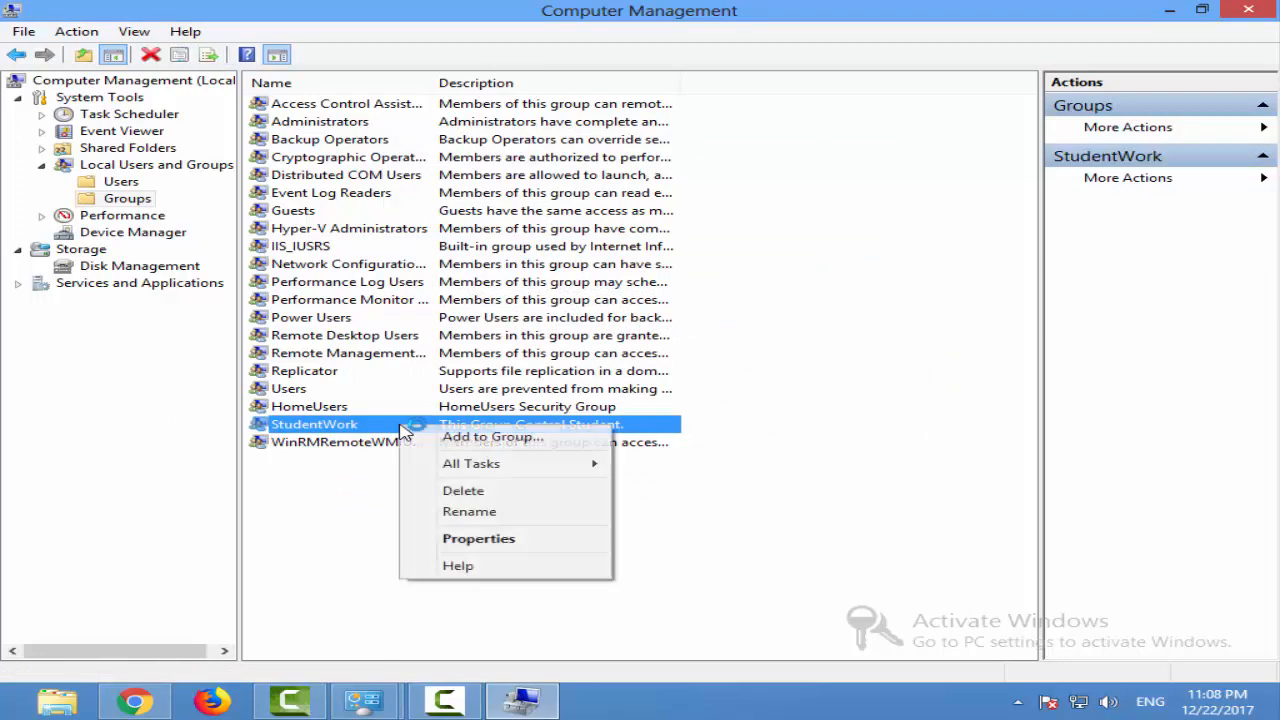
left_click(480, 491)
left_click(757, 423)
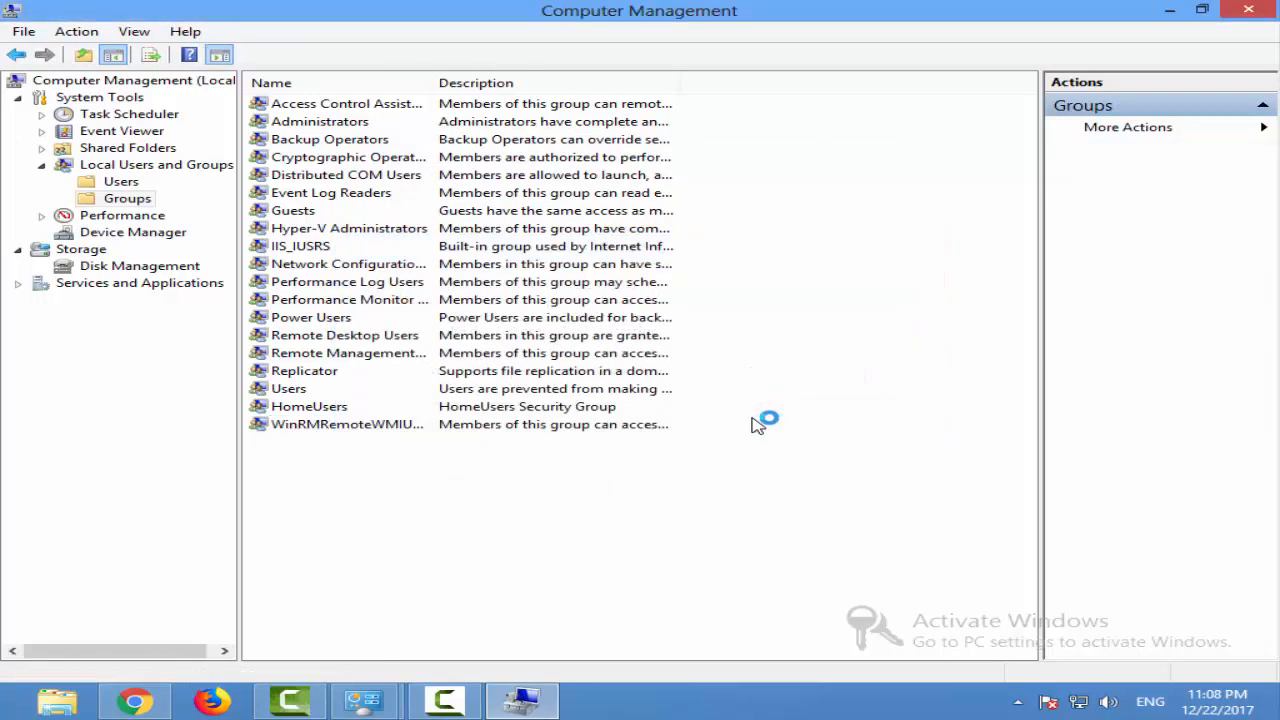
Delete the Work user from the local Users folder and confirm the deletion
left_click(119, 183)
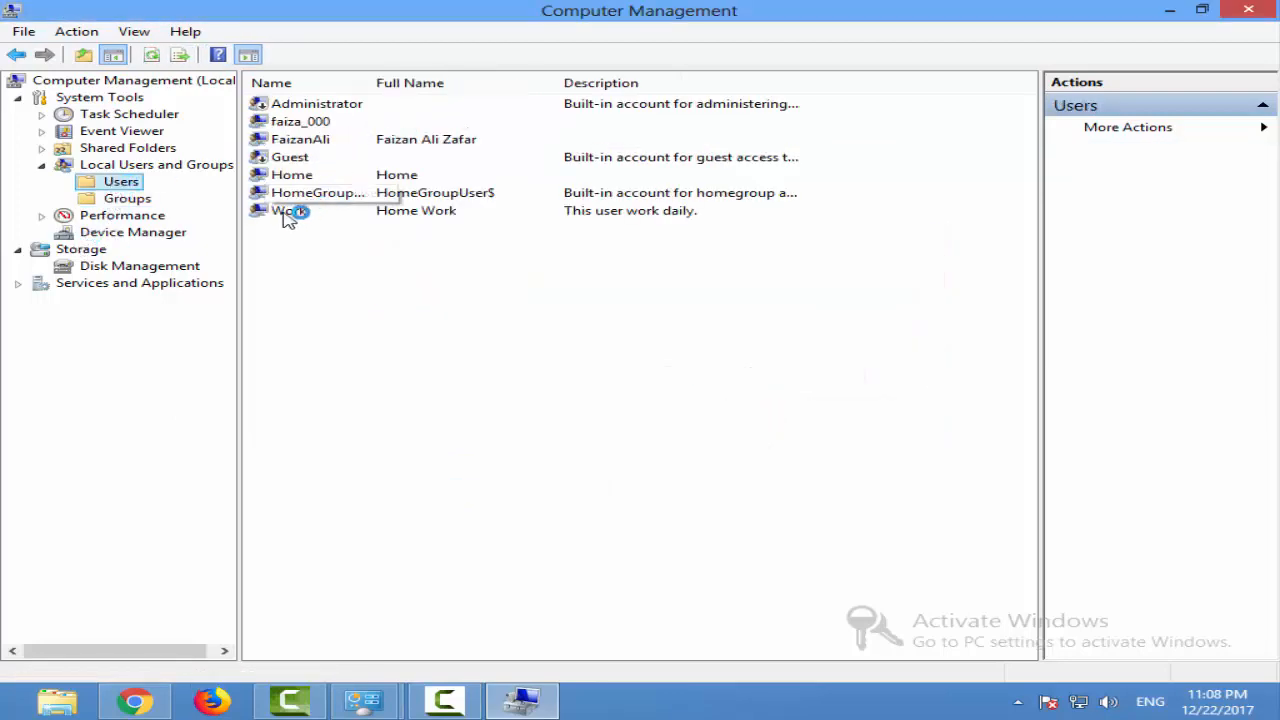
right_click(290, 214)
left_click(470, 278)
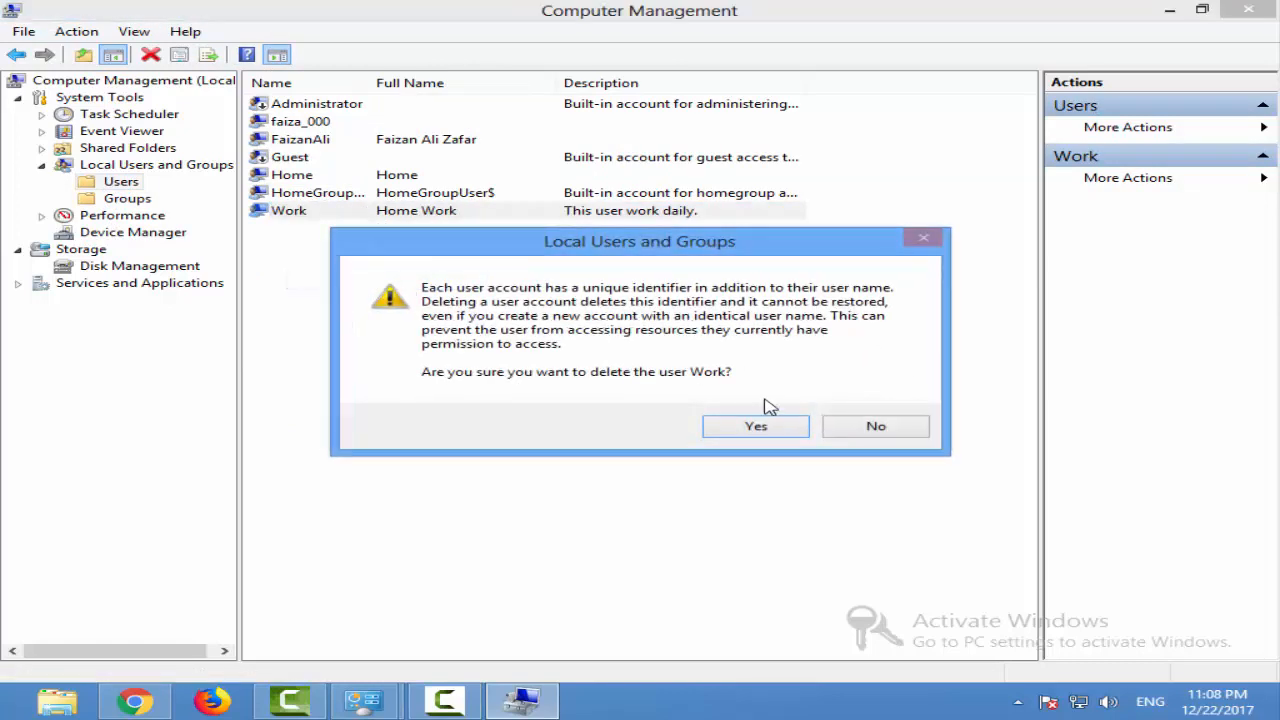
left_click(754, 427)
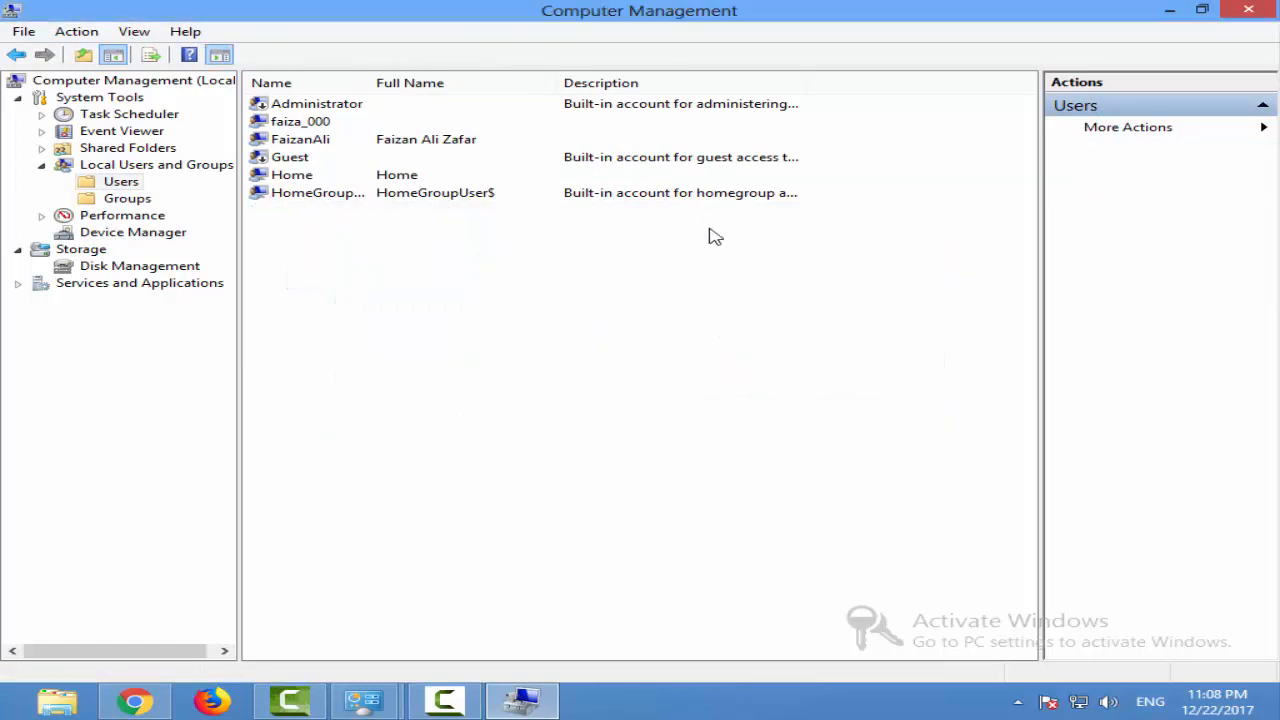
Switch to File Explorer and open the sharing properties of Local Disk (D:)
left_click(57, 702)
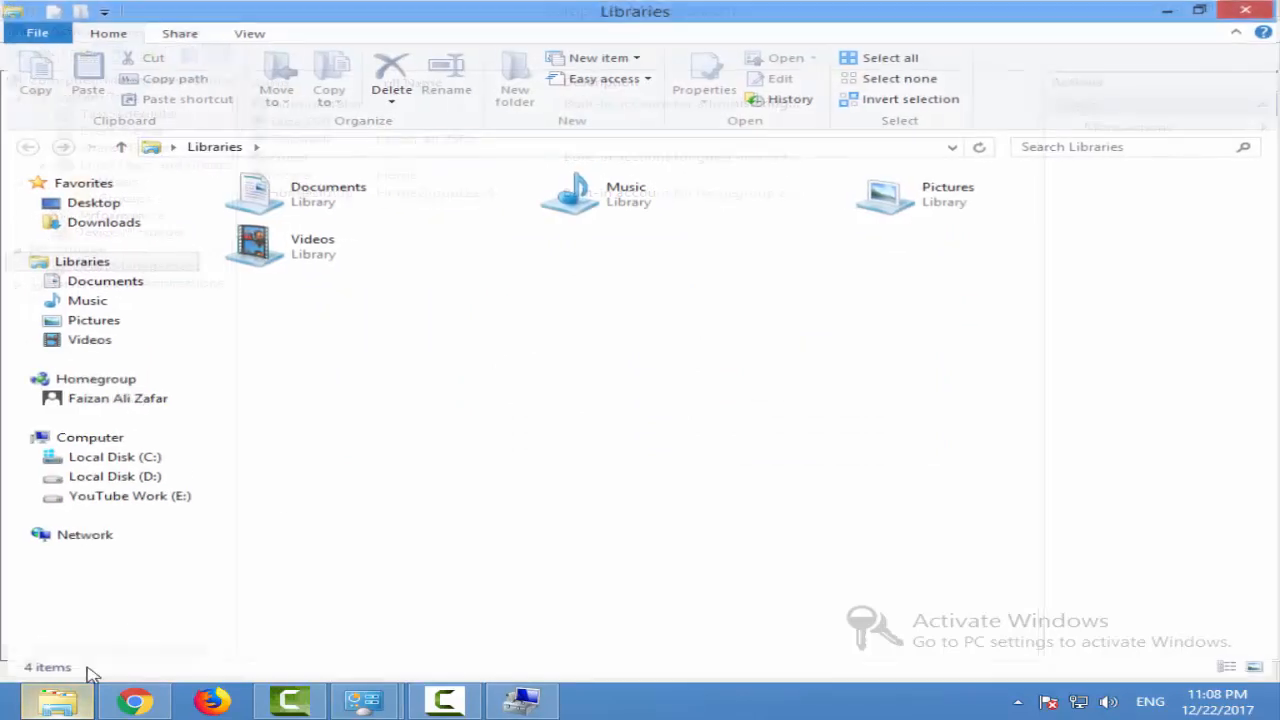
left_click(105, 440)
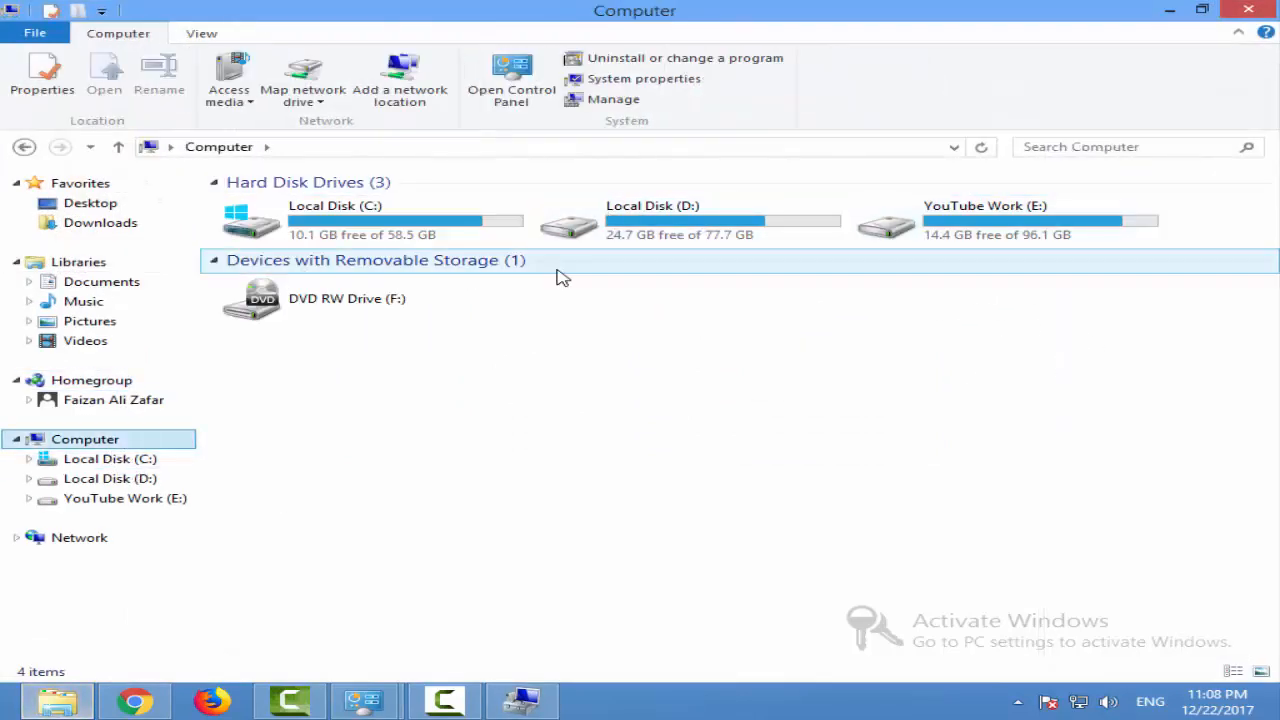
right_click(733, 247)
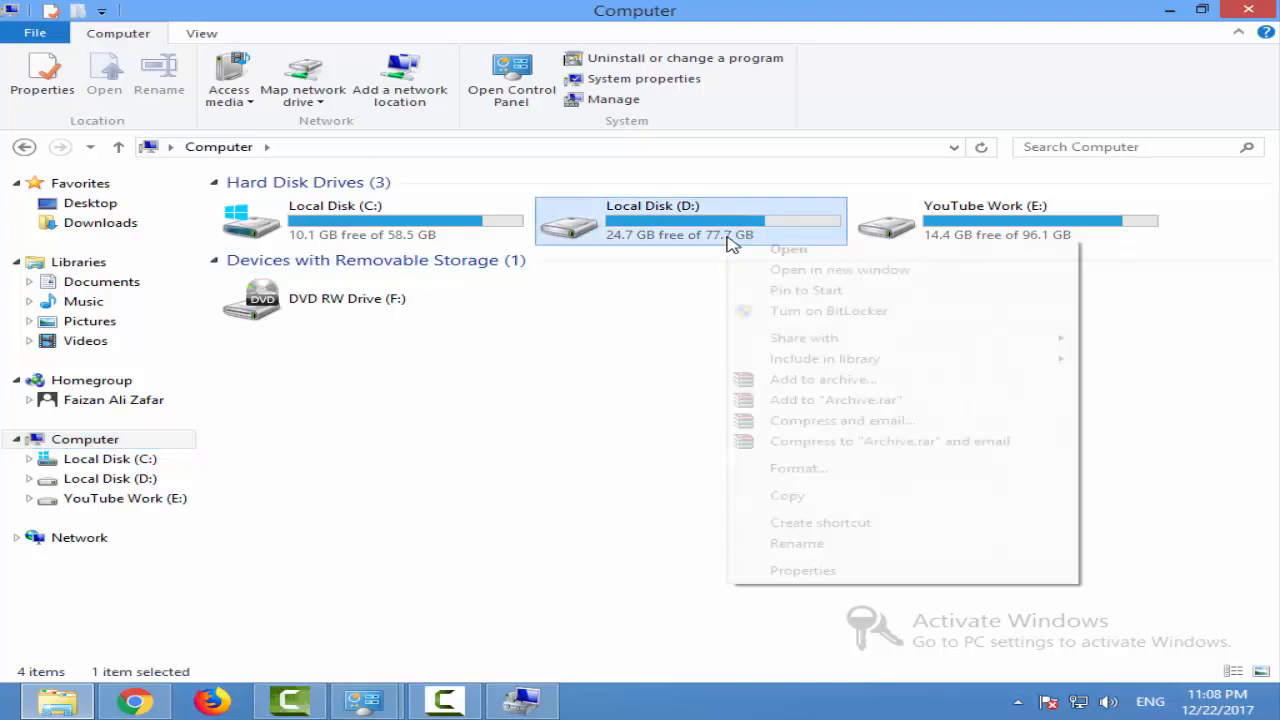
left_click(829, 572)
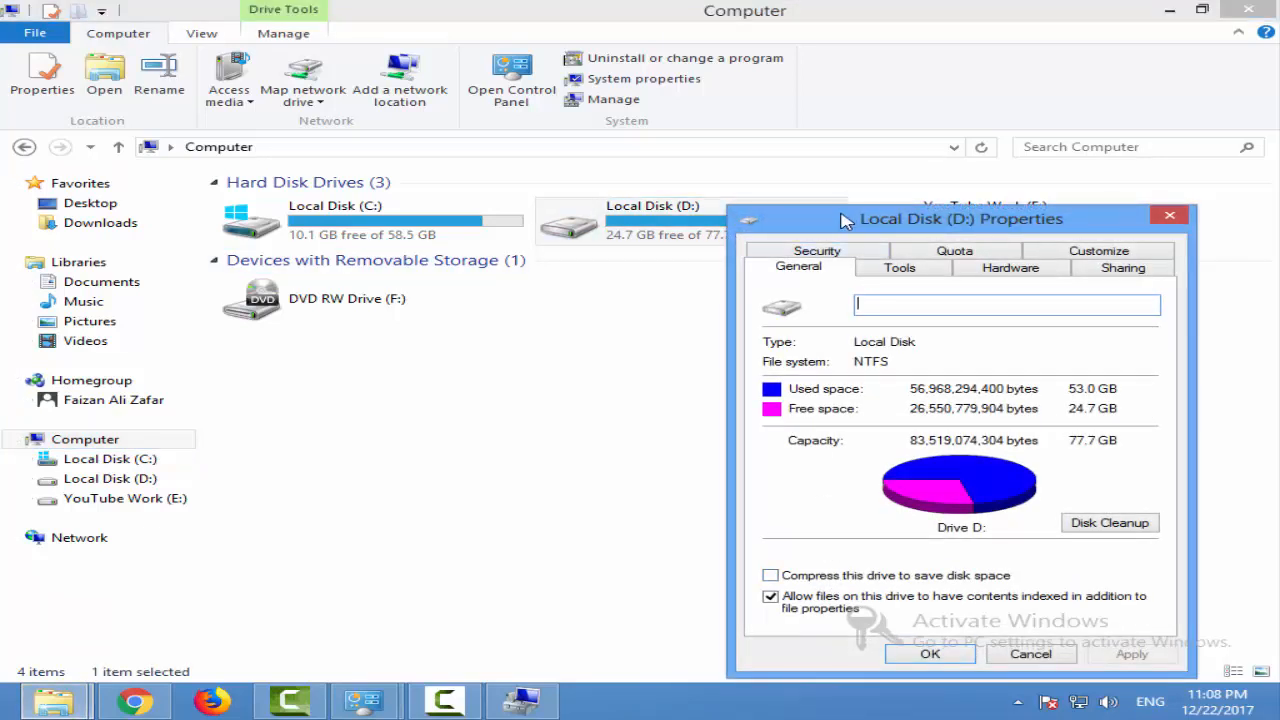
left_click_drag(835, 222, 460, 90)
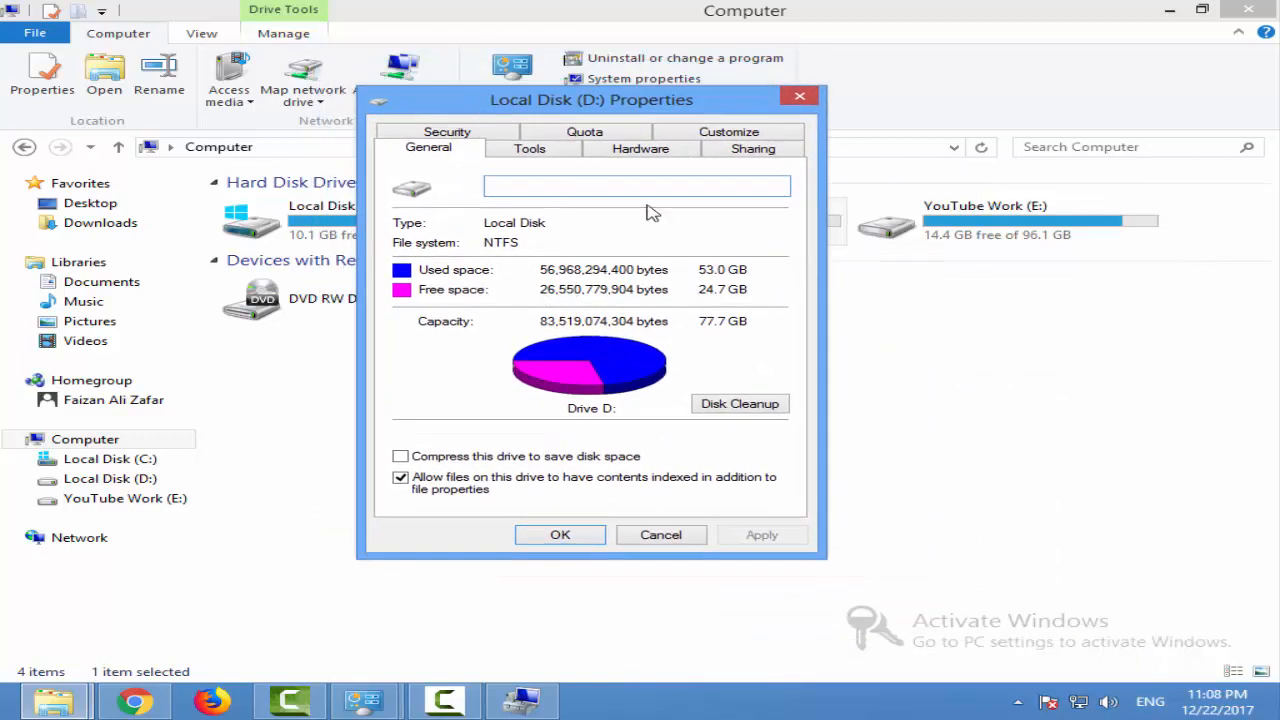
left_click(780, 150)
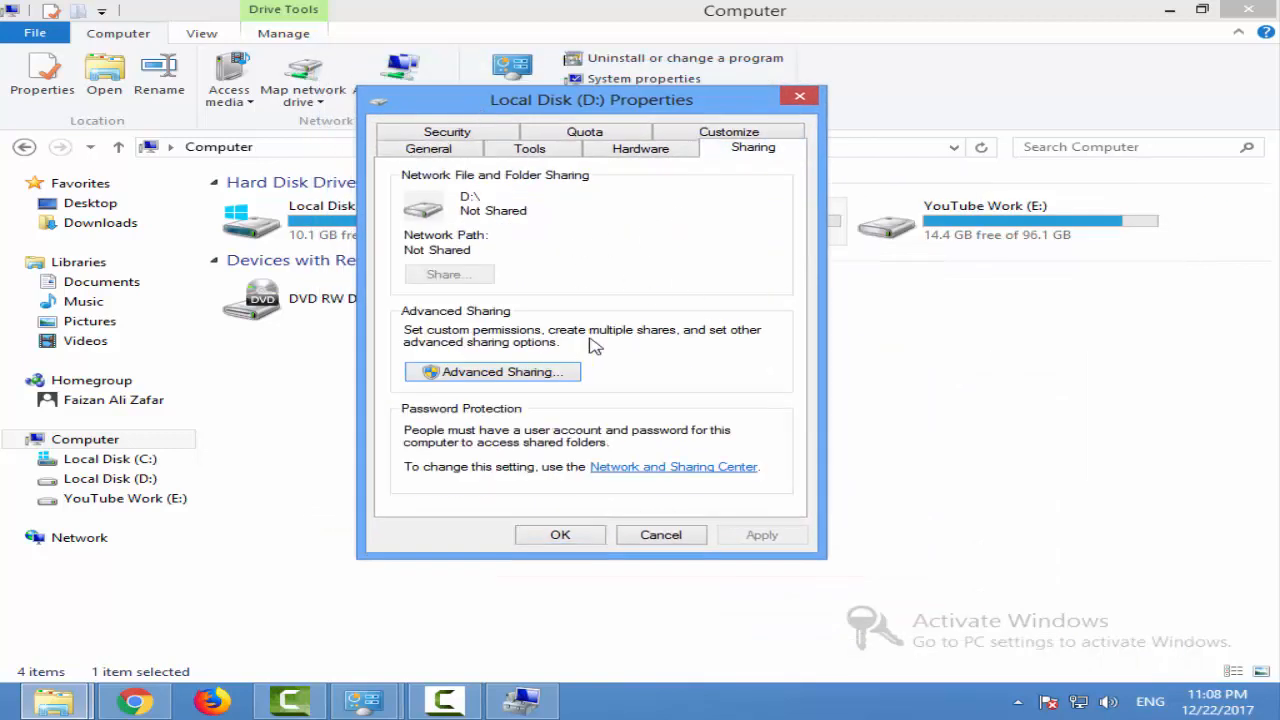
left_click(538, 371)
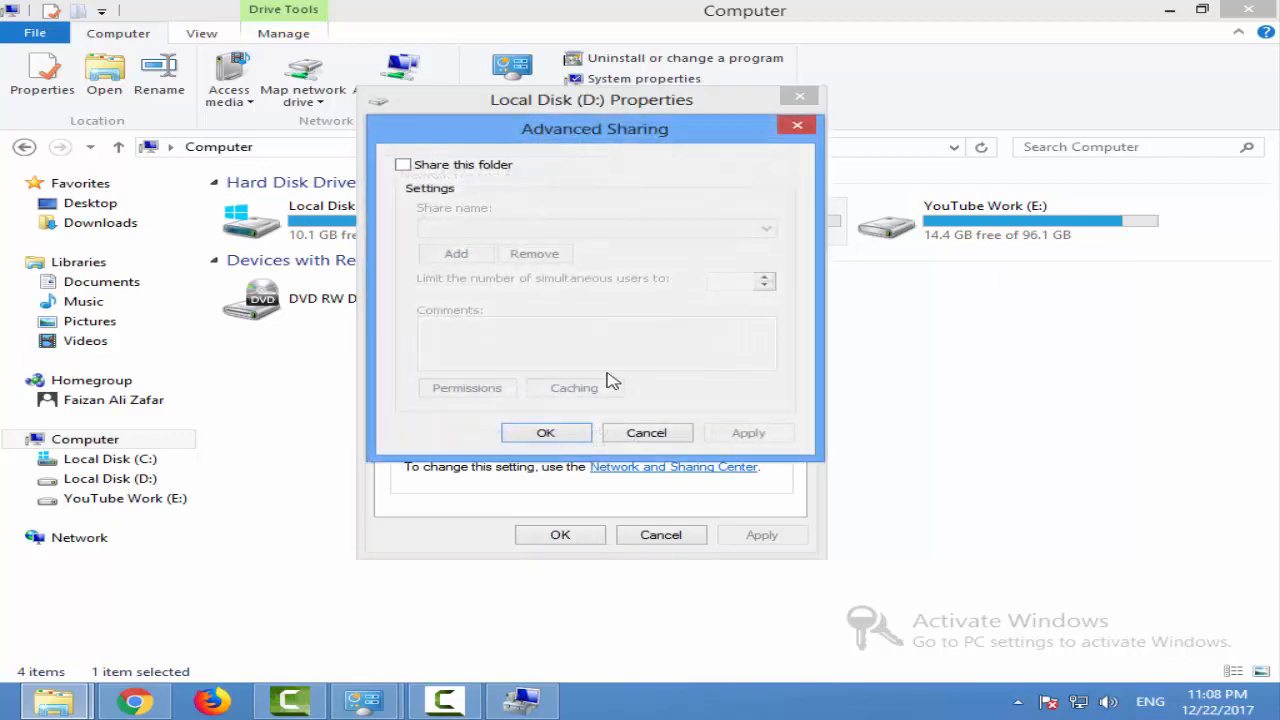
left_click(403, 164)
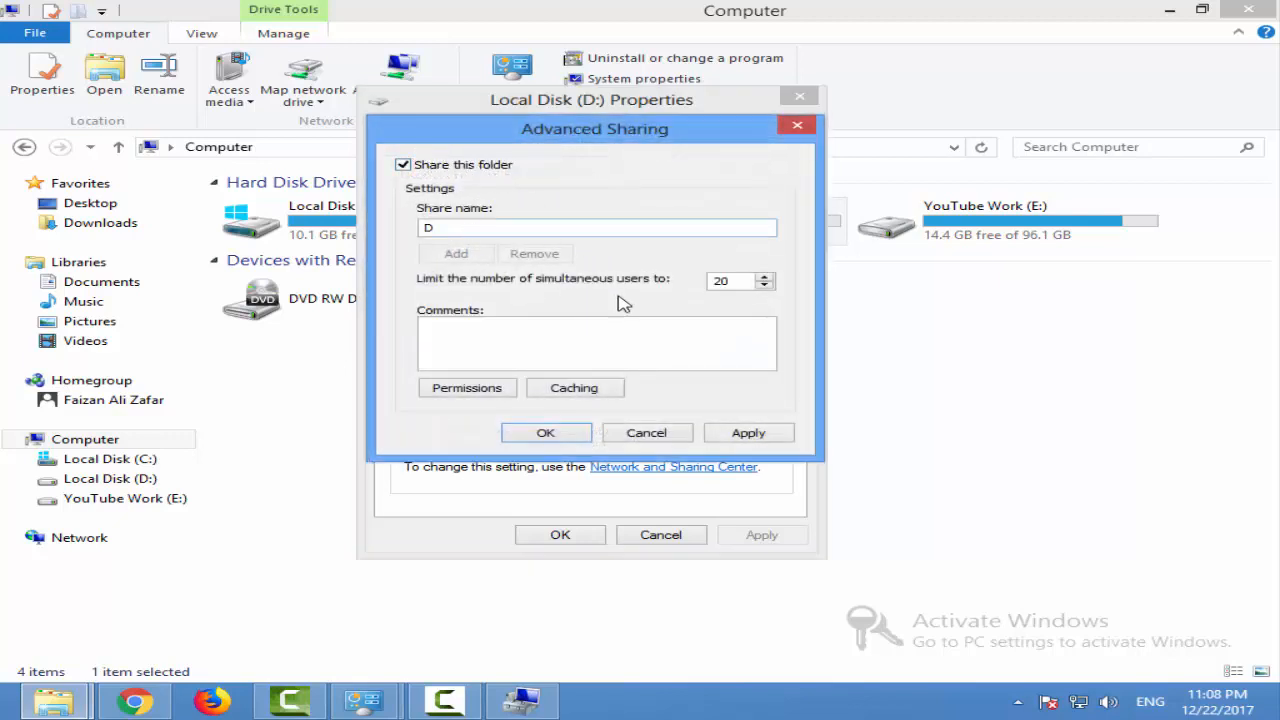
left_click(481, 388)
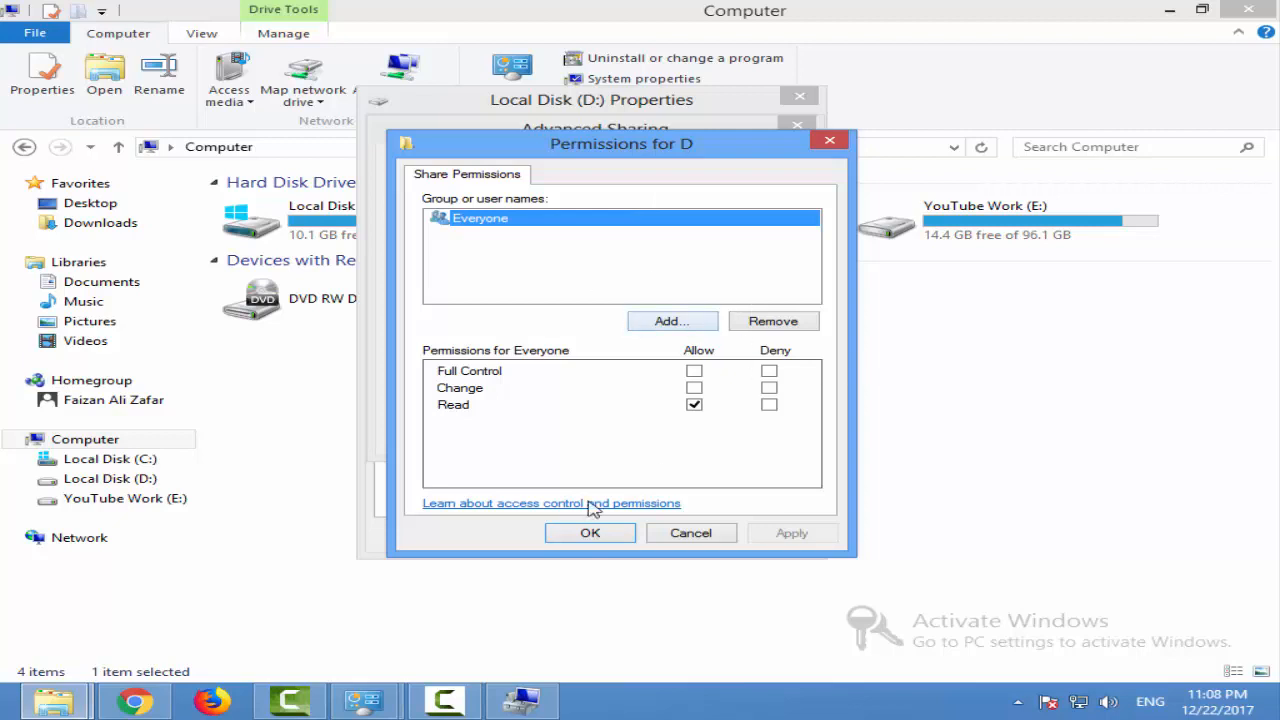
left_click(712, 320)
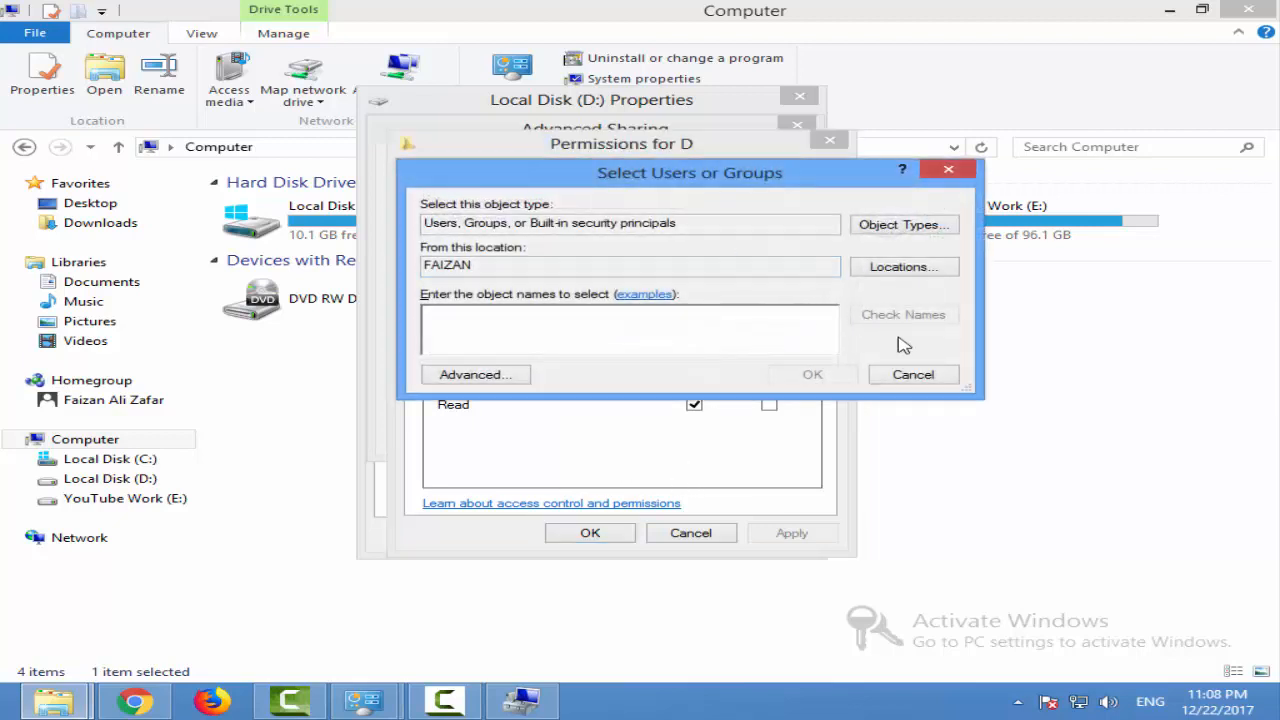
left_click(484, 370)
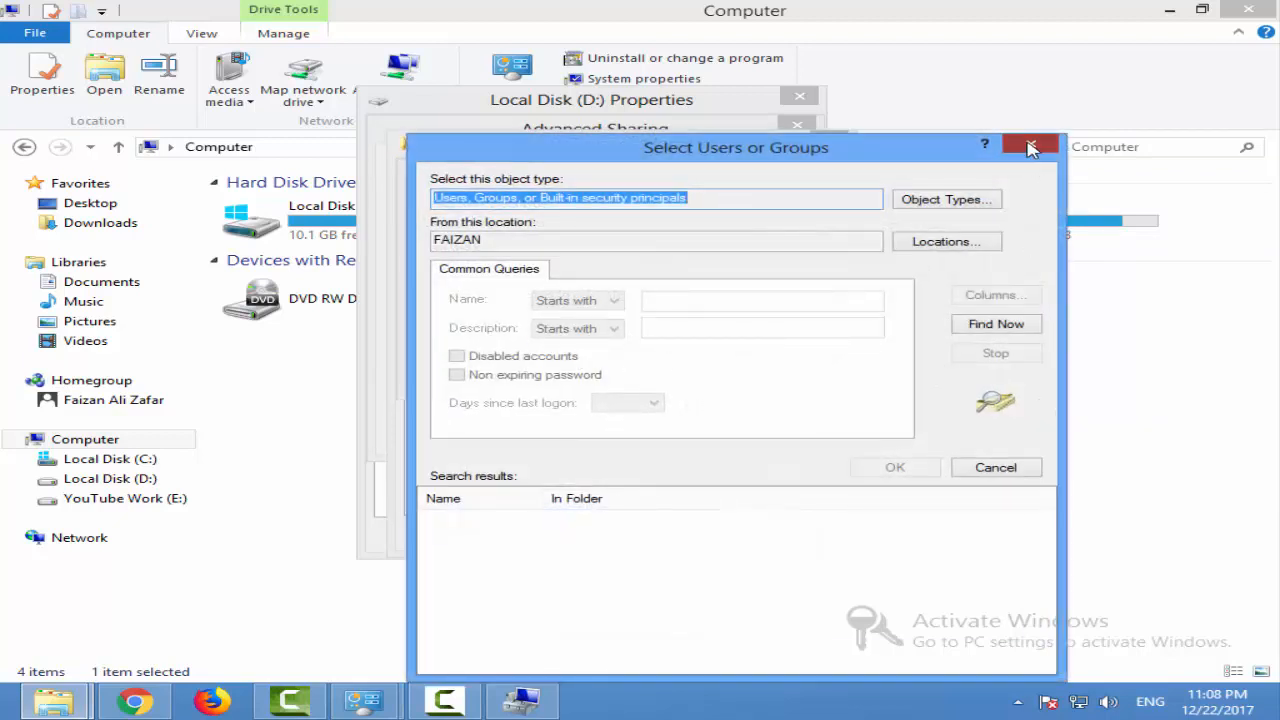
left_click(1031, 148)
left_click(949, 171)
left_click(828, 146)
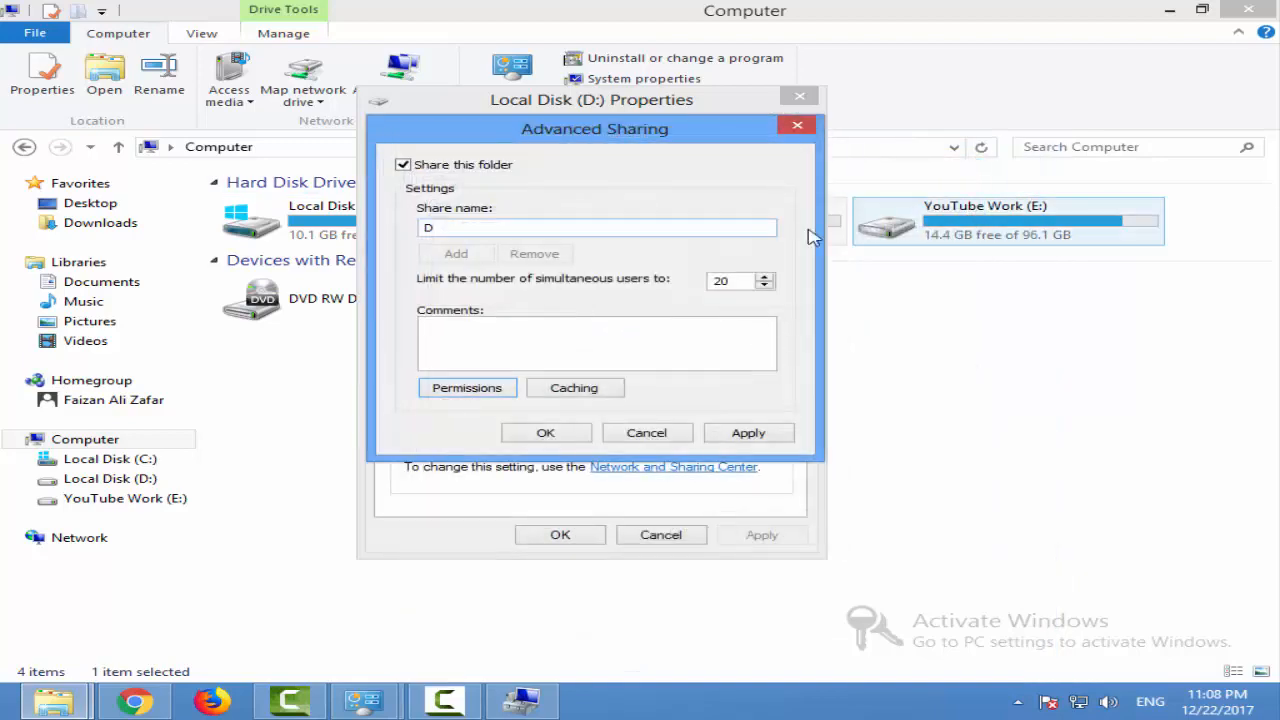
left_click(797, 126)
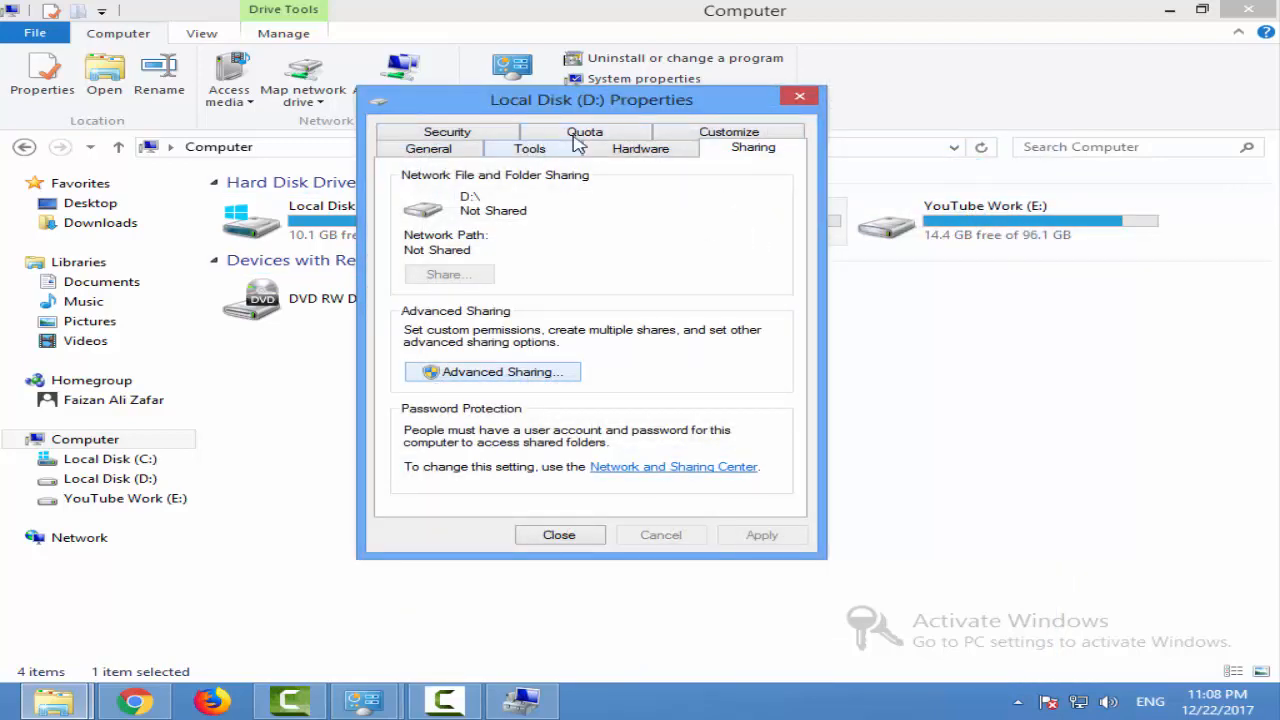
Enable sharing of drive D: in its advanced sharing settings and open the share permissions
left_click(518, 373)
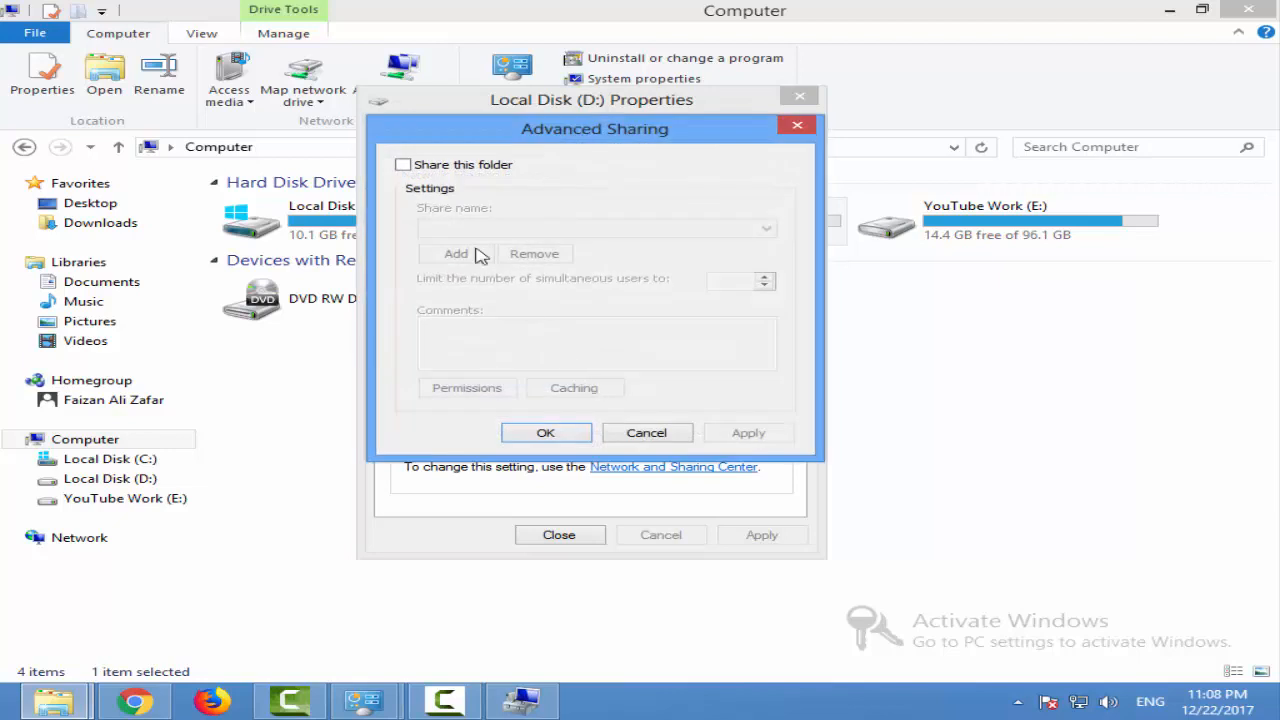
left_click(480, 166)
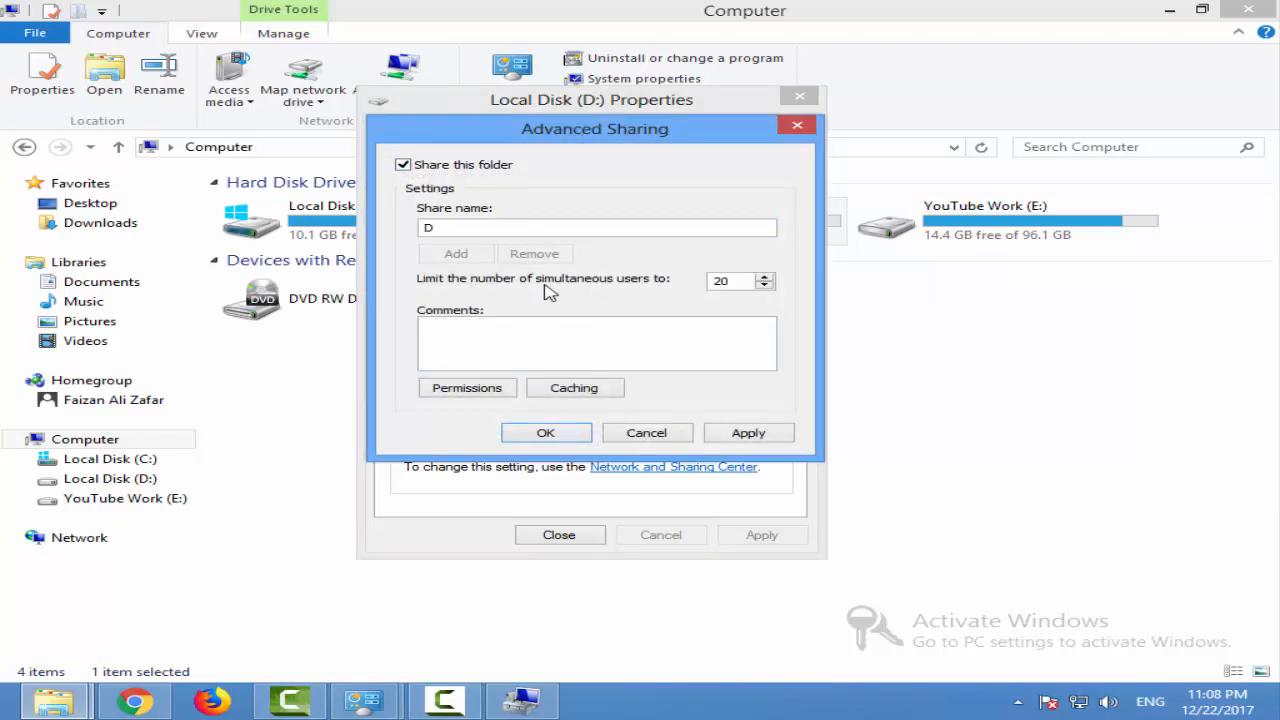
left_click_drag(751, 283, 640, 279)
left_click(462, 390)
left_click(836, 136)
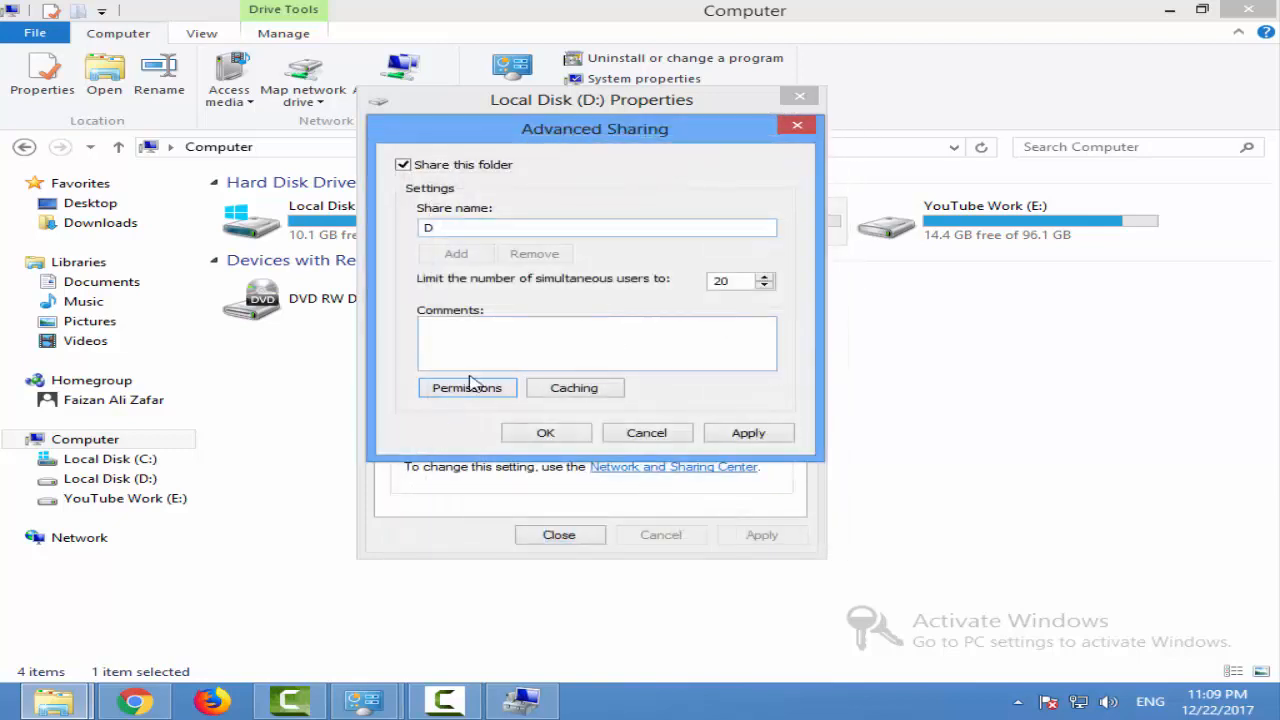
left_click(470, 384)
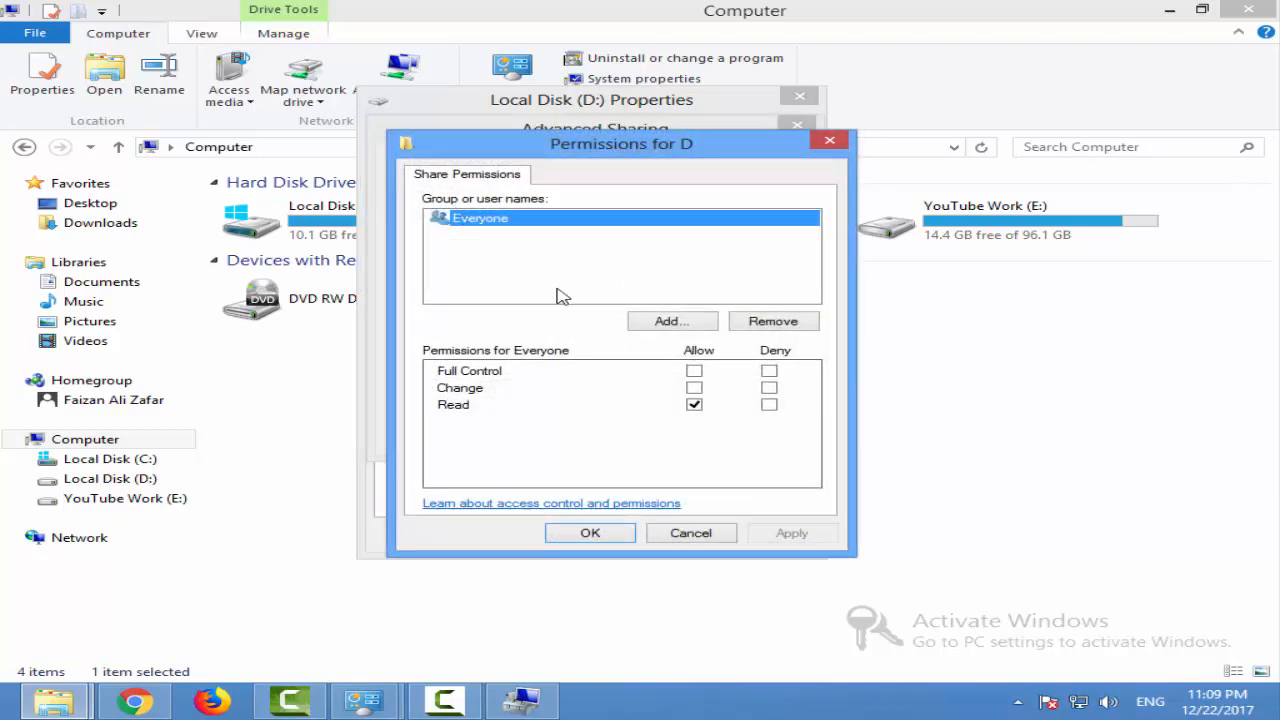
Search for the users and groups available for the D share's permissions, and close the selection without adding any
left_click(668, 321)
left_click(947, 169)
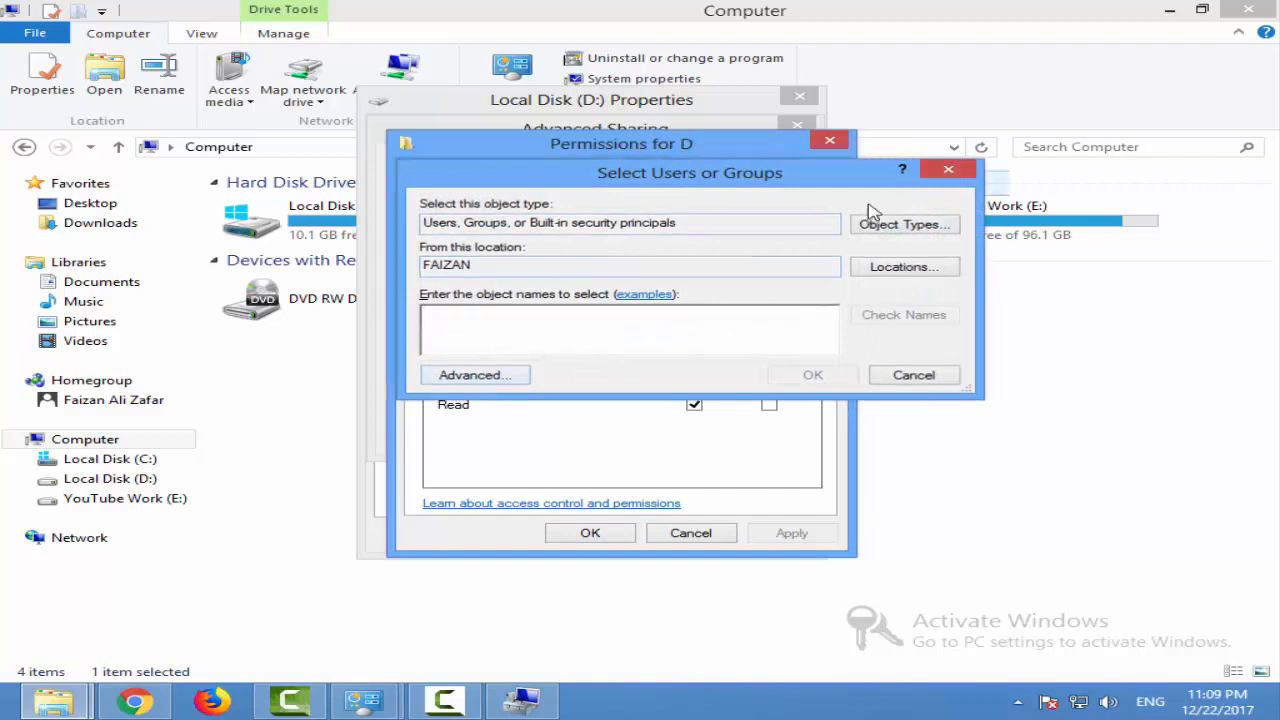
left_click(665, 322)
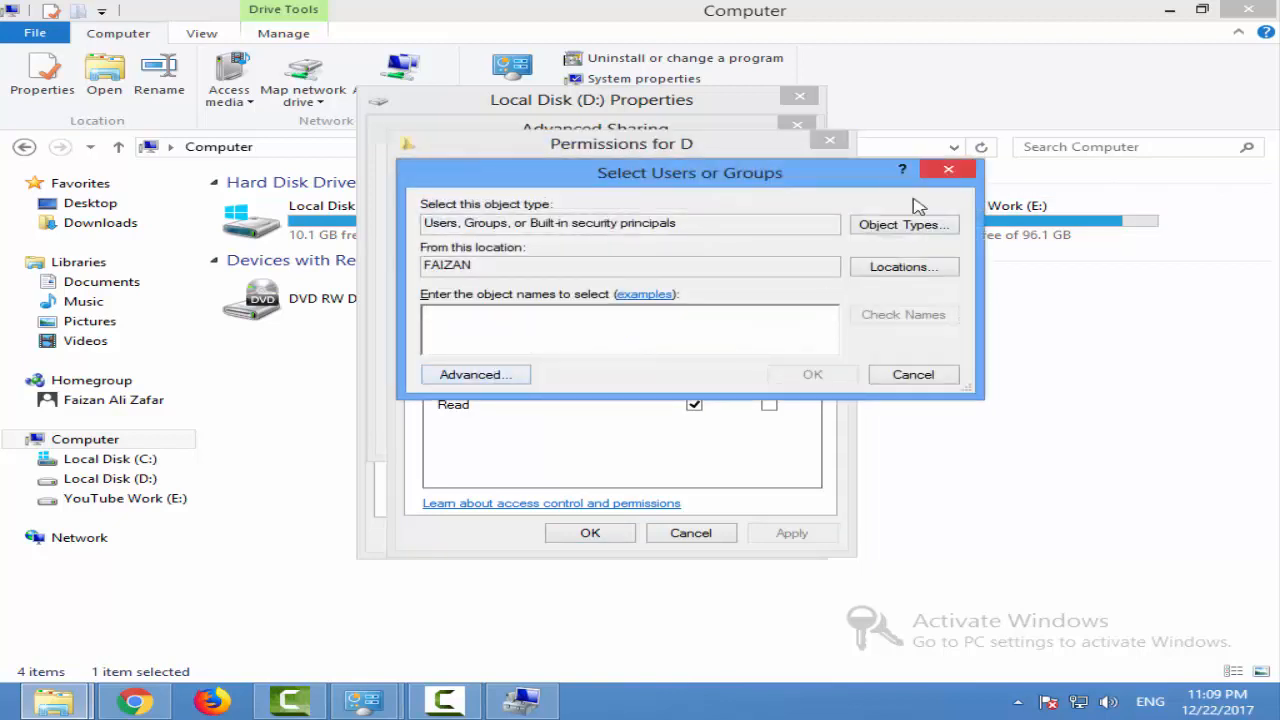
left_click(476, 380)
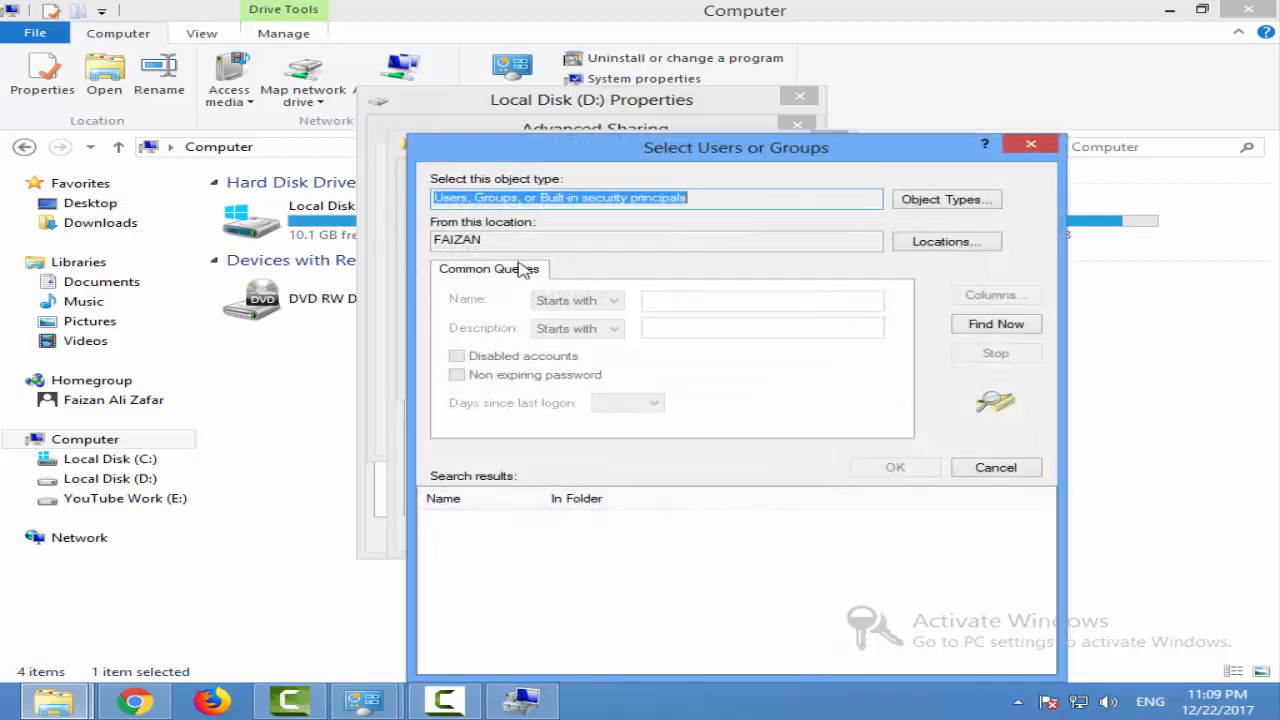
left_click(1035, 326)
scroll(500, 600, "down", 10)
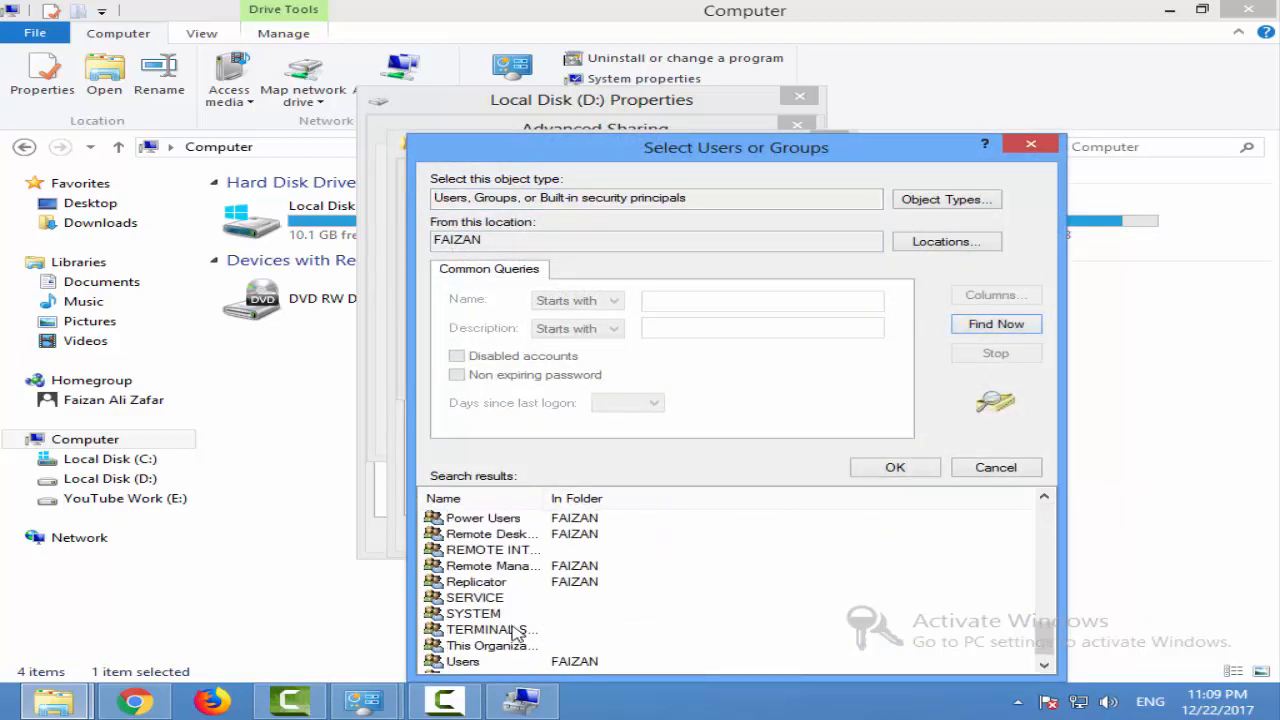
left_click(1031, 144)
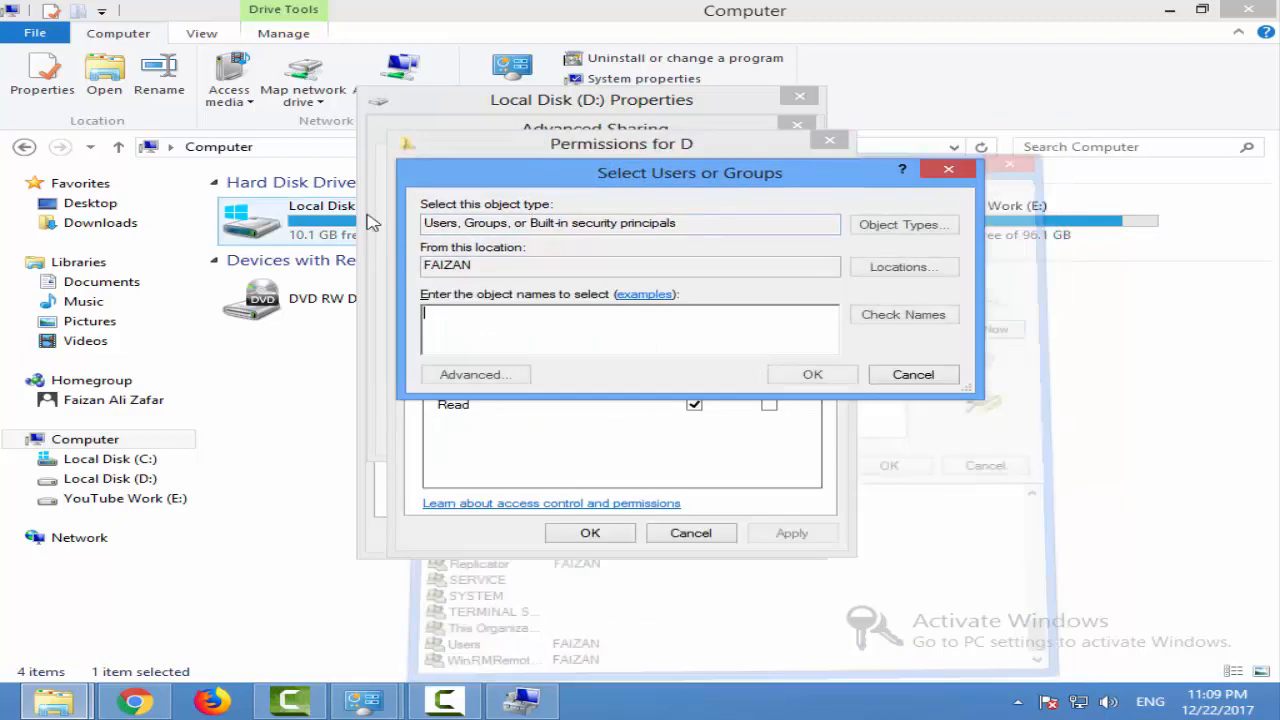
left_click(948, 169)
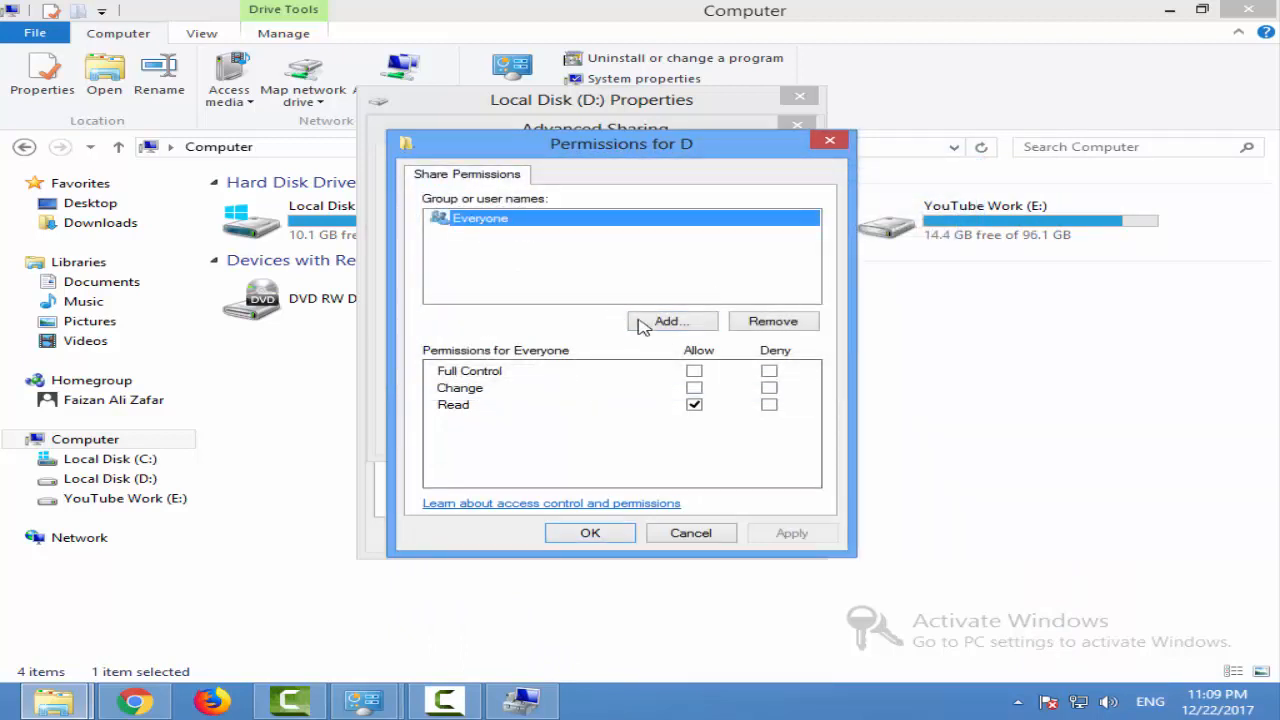
left_click(665, 321)
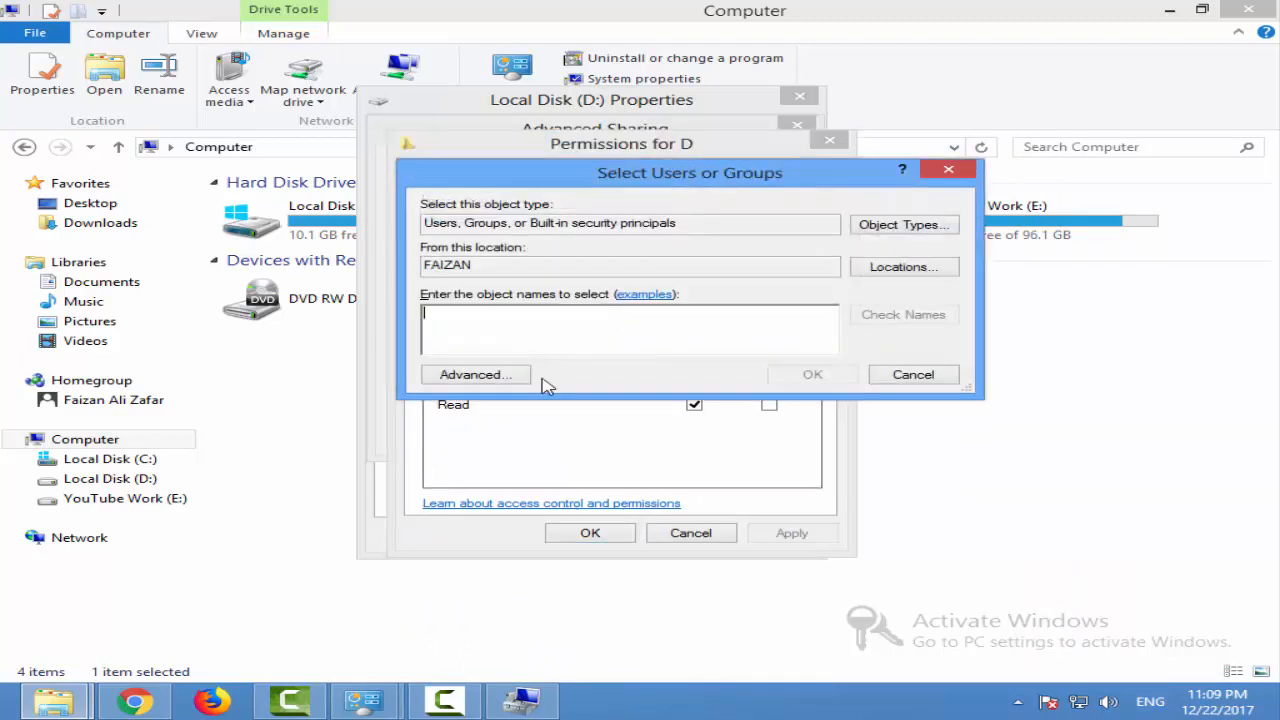
left_click(964, 170)
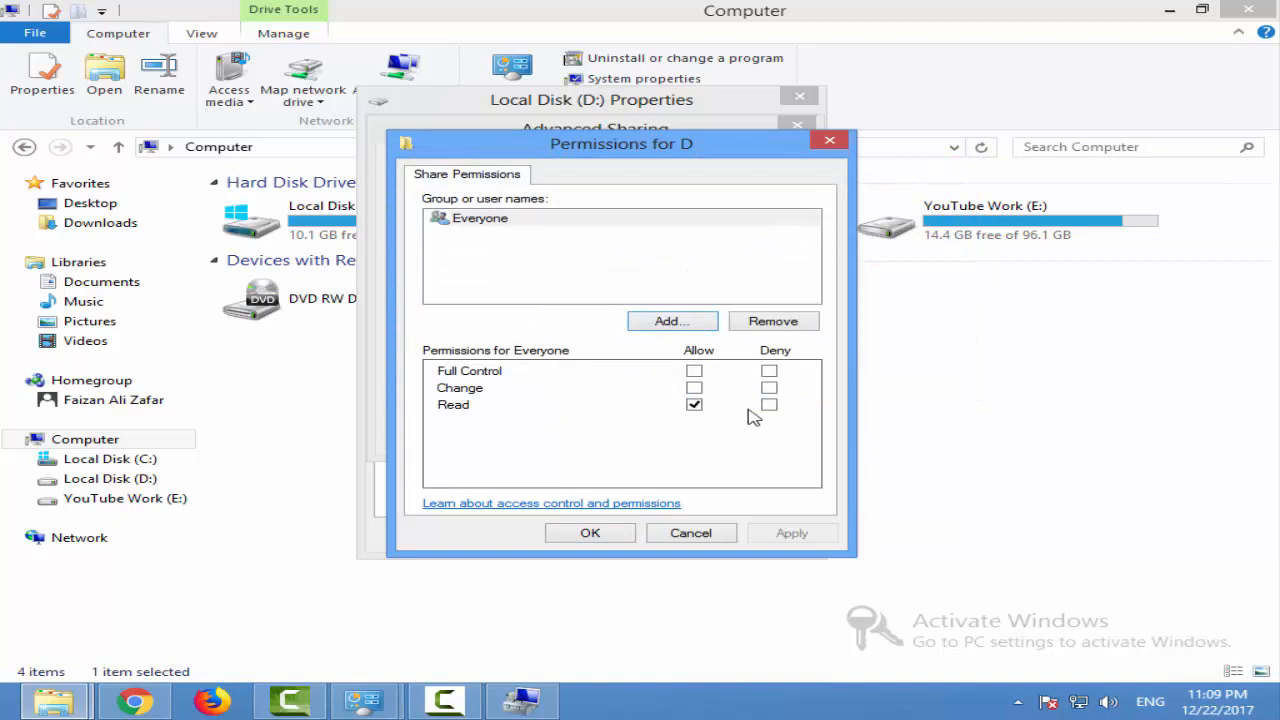
Try the Change and Full Control allowances for Everyone on the D share, and leave only Read allowed
left_click(693, 388)
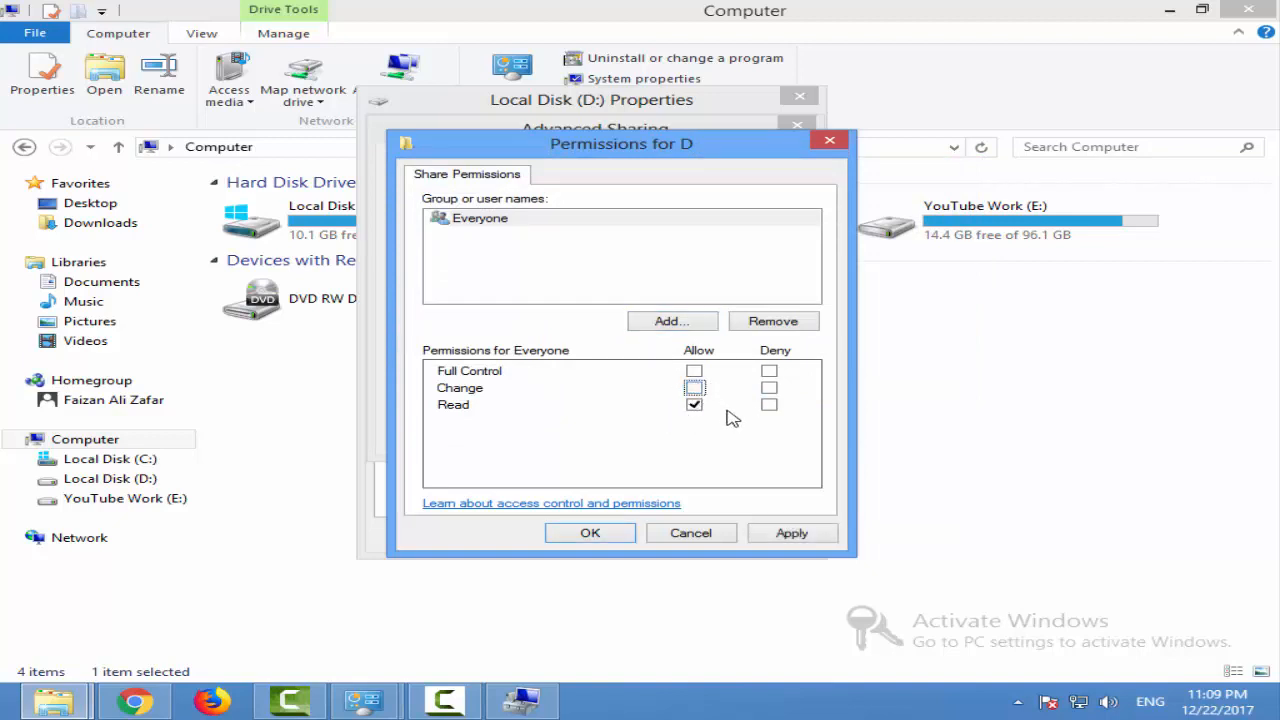
left_click(694, 388)
left_click(694, 371)
left_click(694, 388)
left_click(477, 222)
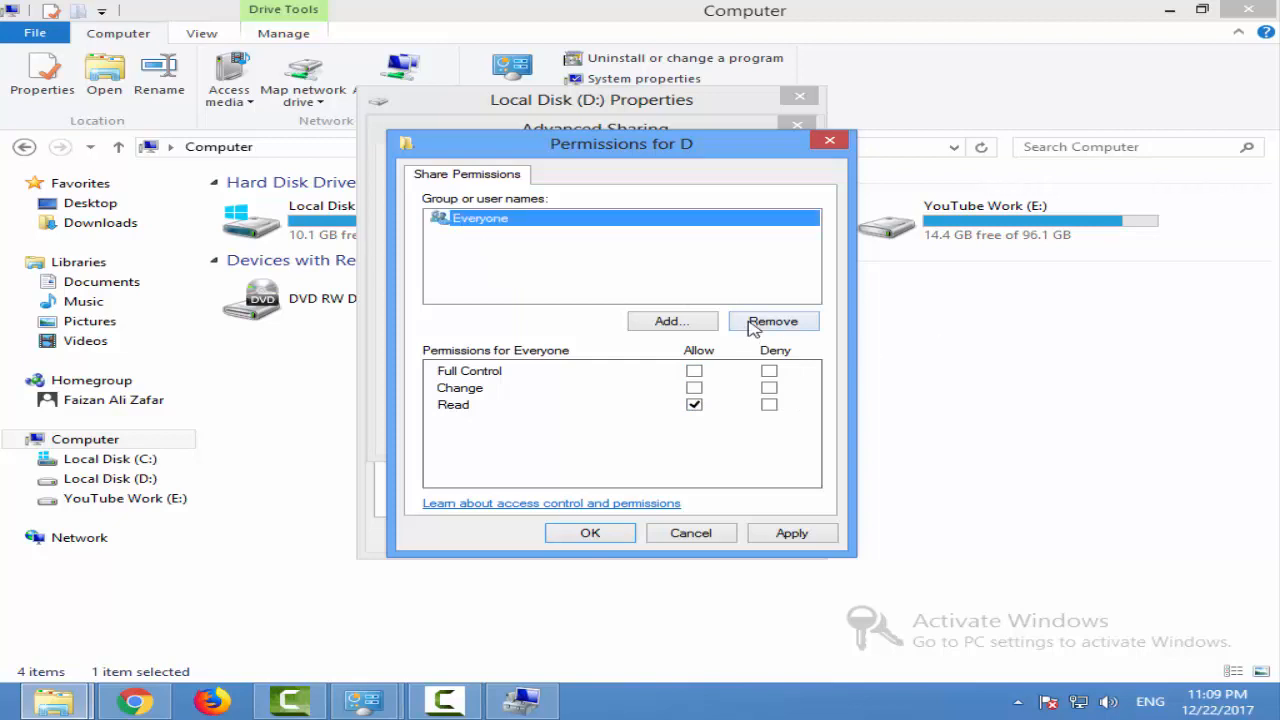
Apply the share permissions and advanced sharing settings for drive D:, and close its properties
left_click(776, 540)
left_click(588, 533)
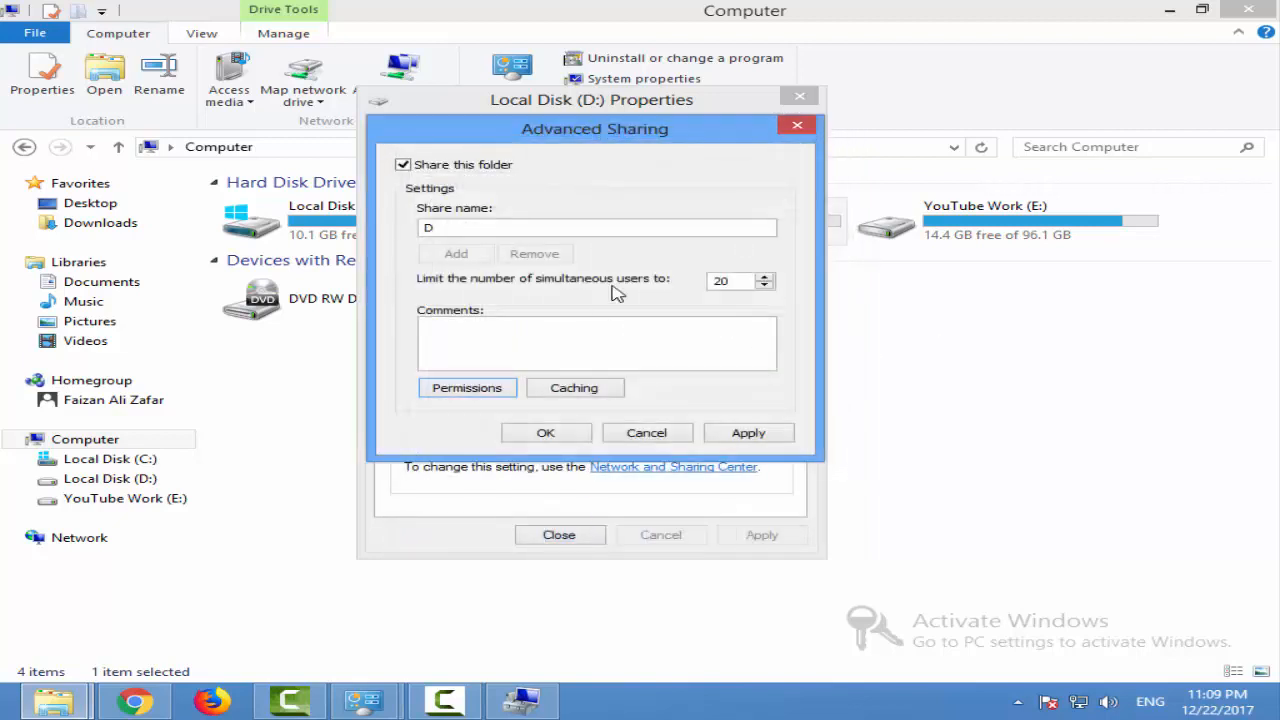
left_click(748, 433)
left_click(545, 433)
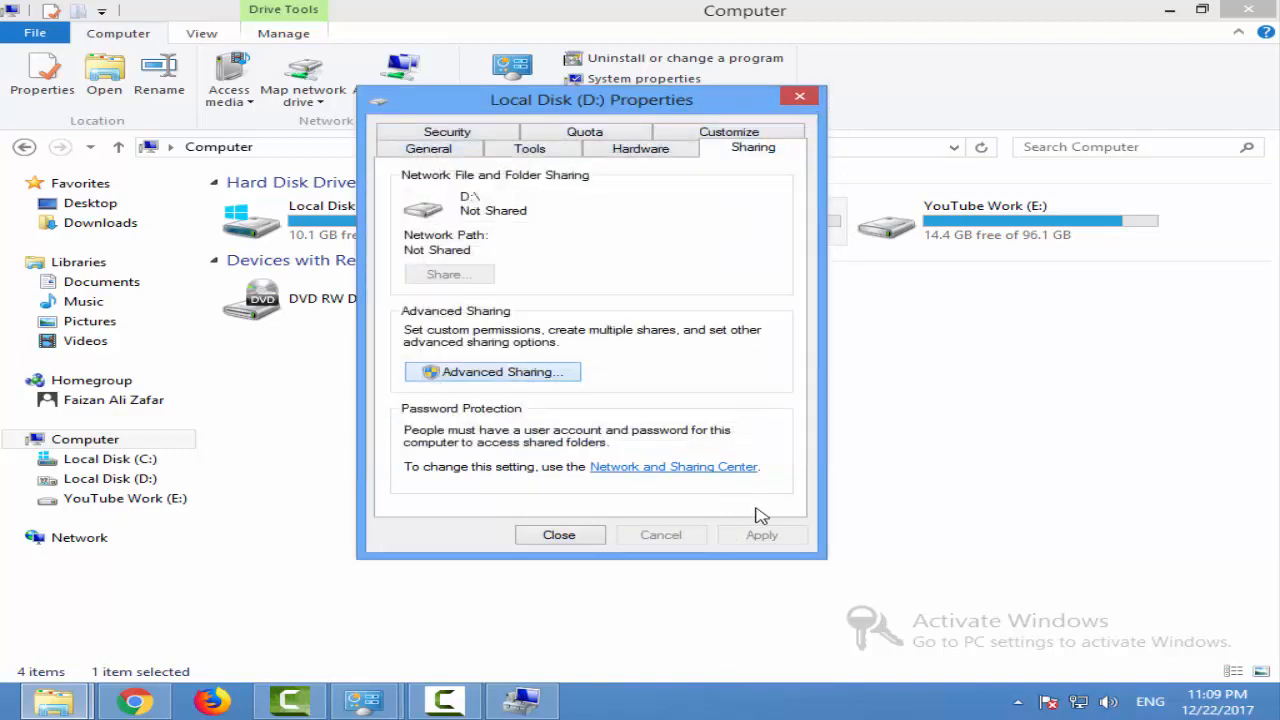
left_click(560, 535)
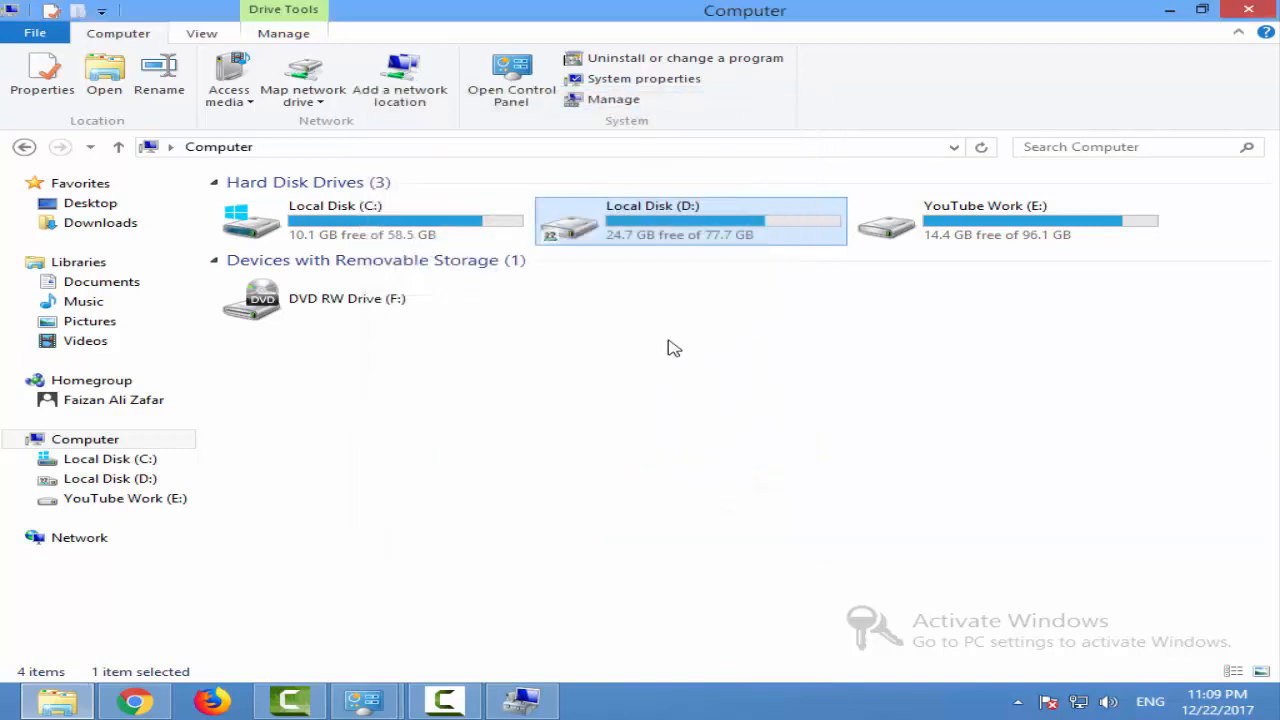
Stop sharing Local Disk (D:) through its advanced sharing settings, confirming the disconnection of connected users, and close its properties
right_click(553, 245)
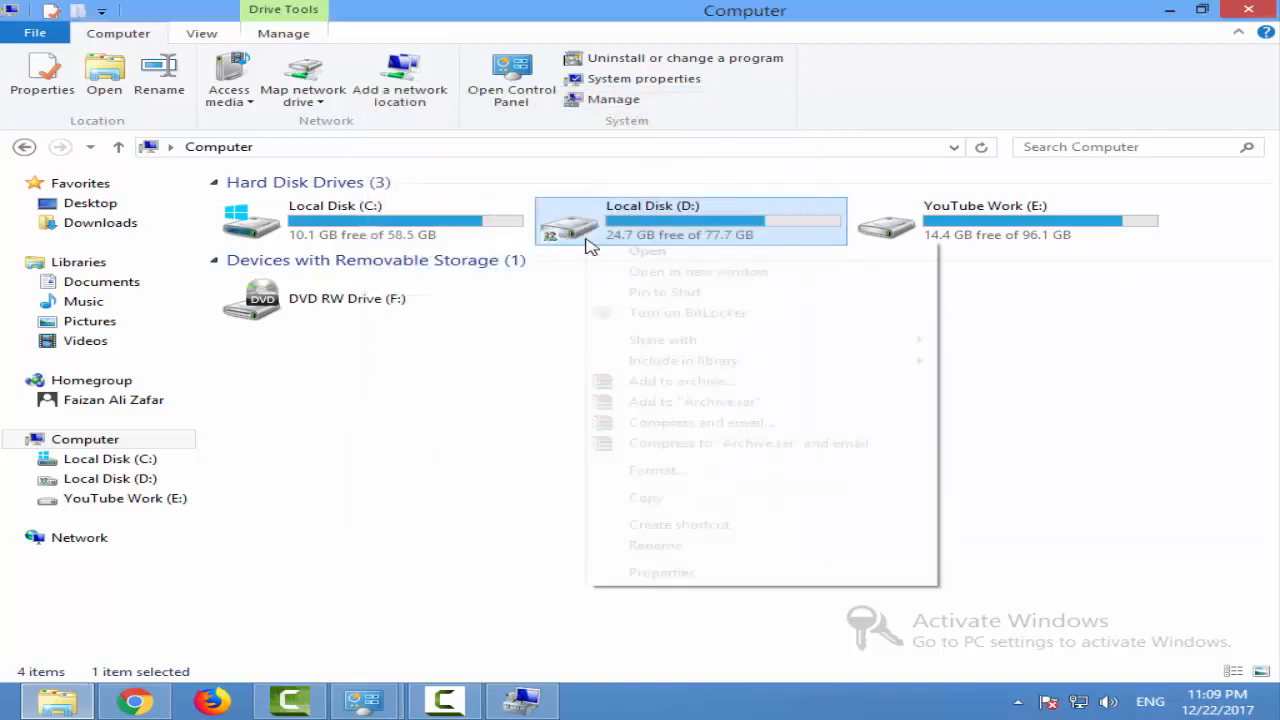
left_click(658, 571)
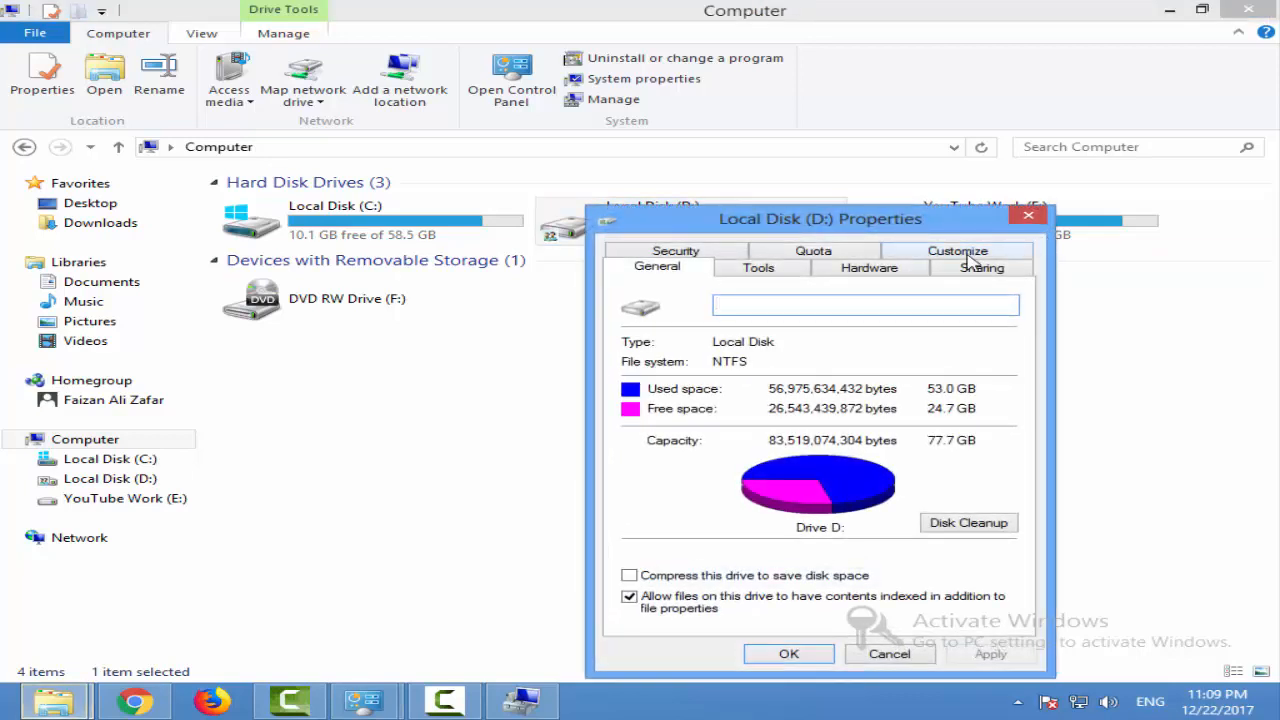
left_click(968, 270)
left_click(702, 487)
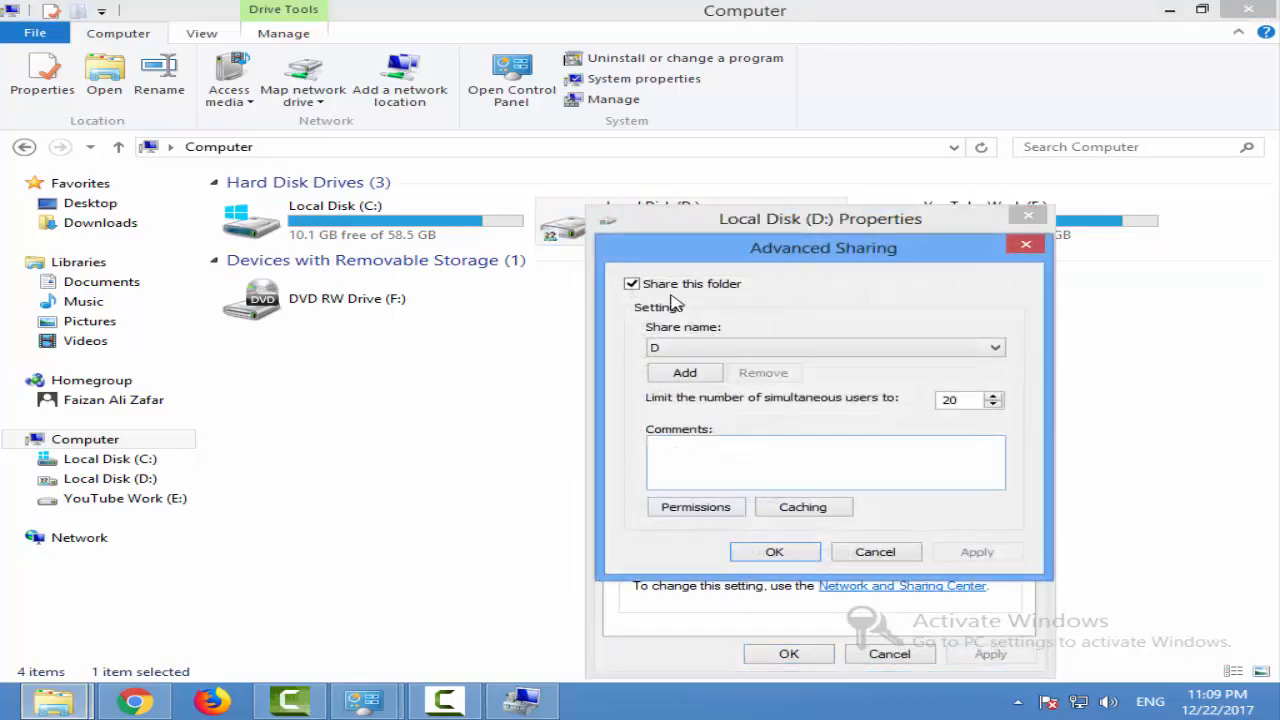
left_click(678, 289)
left_click(774, 552)
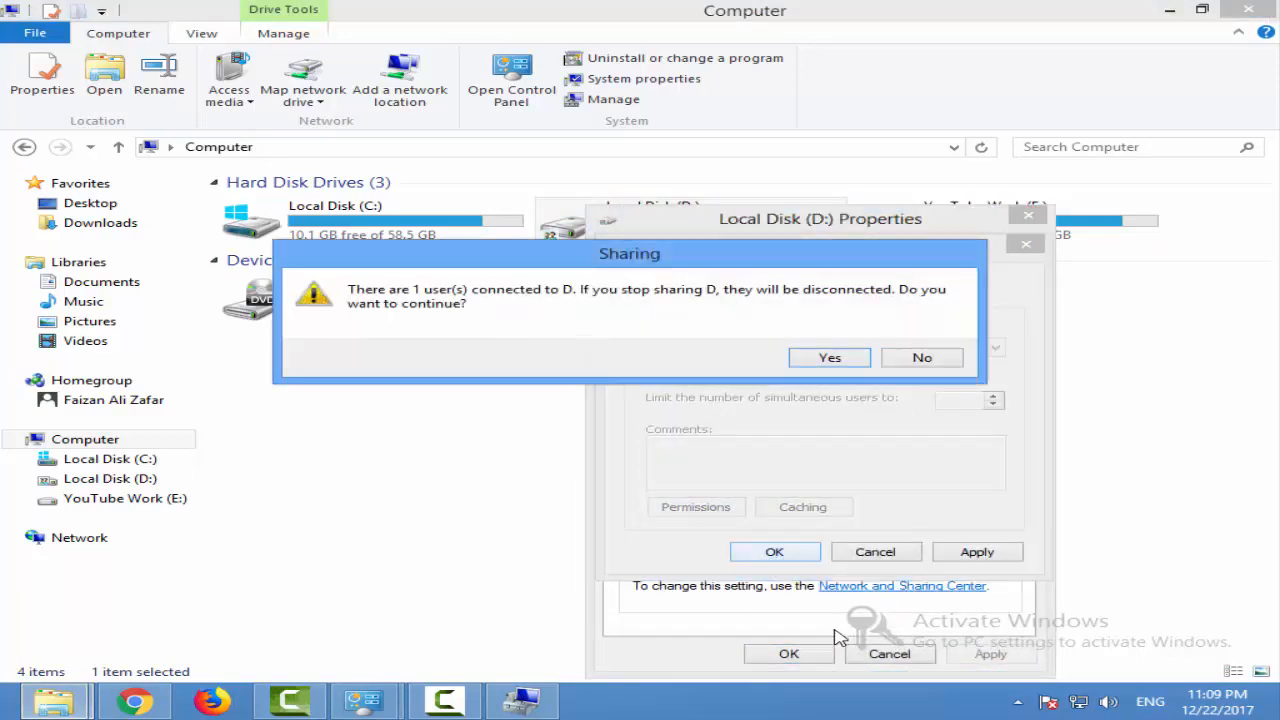
left_click(820, 360)
left_click(786, 654)
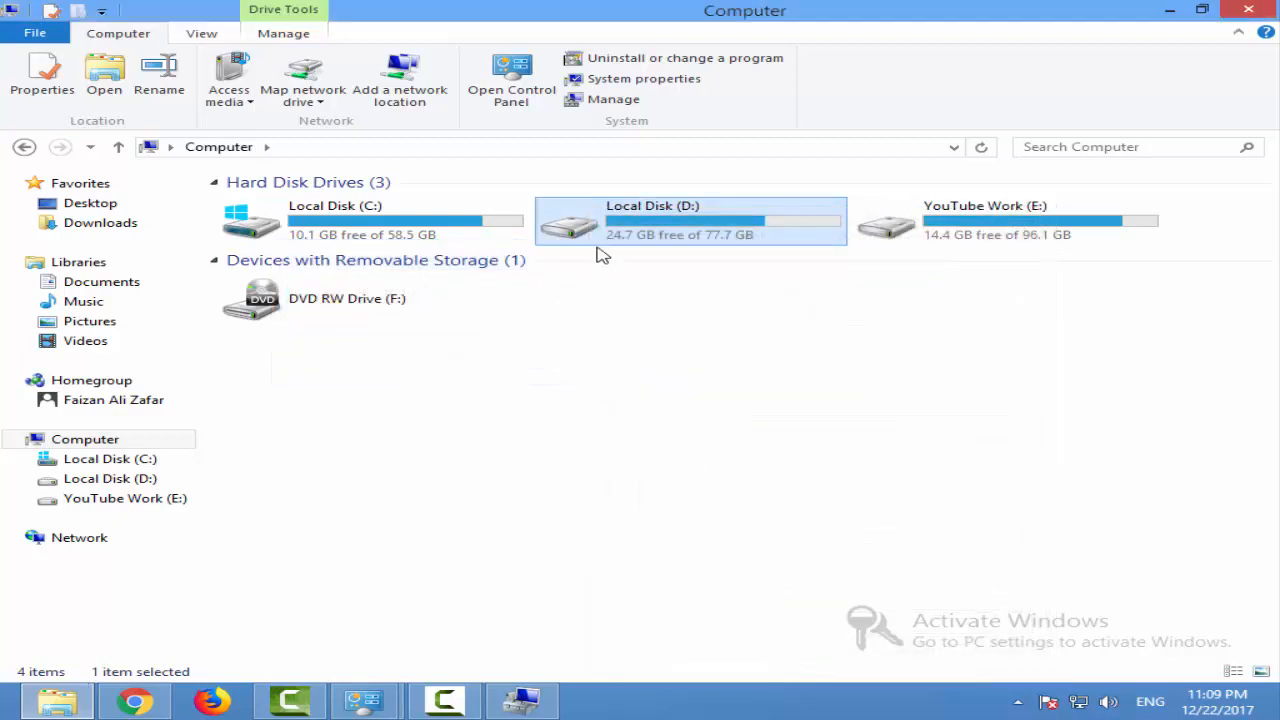
Switch to Computer Management
left_click(540, 700)
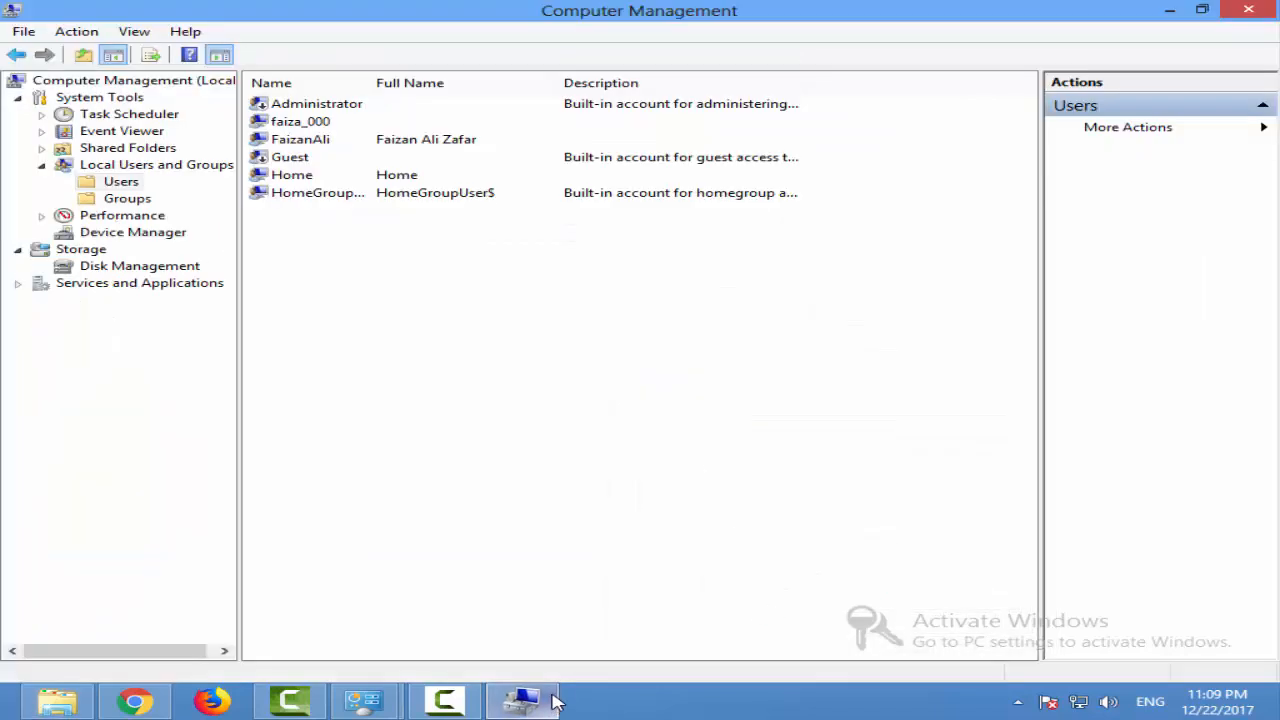